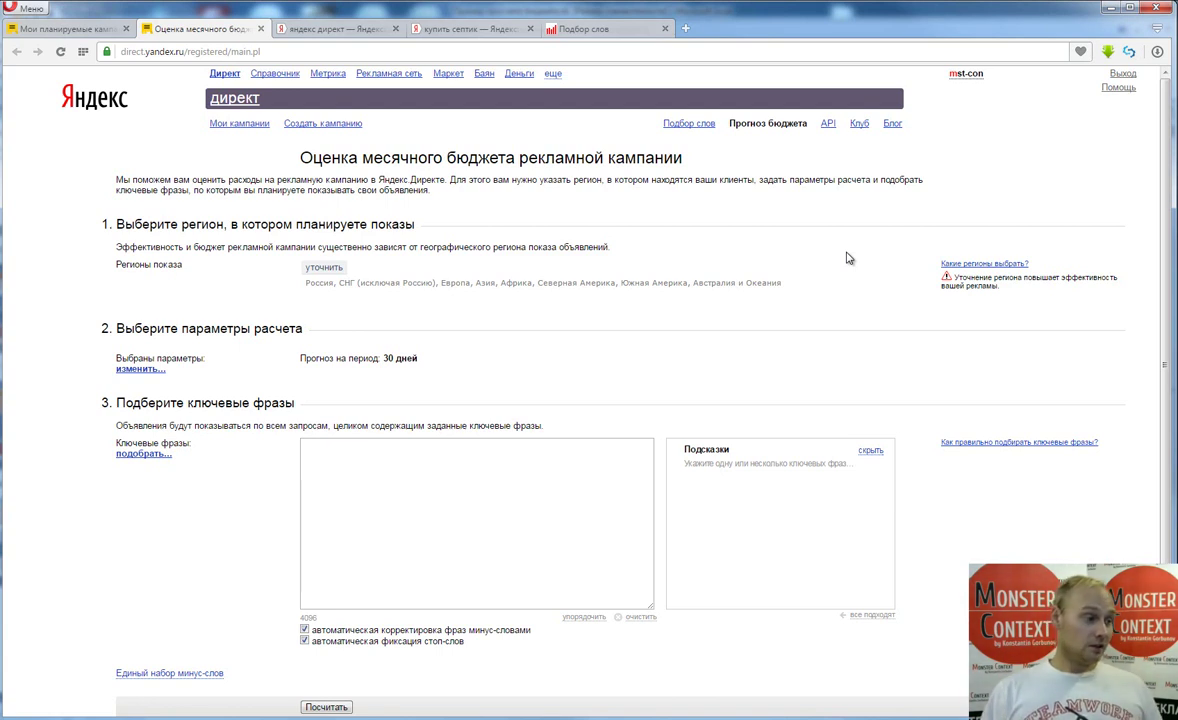
- Enter "септик" and "септик купить" as key phrases on separate lines for the budget forecast
{"action": "left_click", "coordinate": [491, 484]}
{"action": "type", "text": "ctgnbr"}
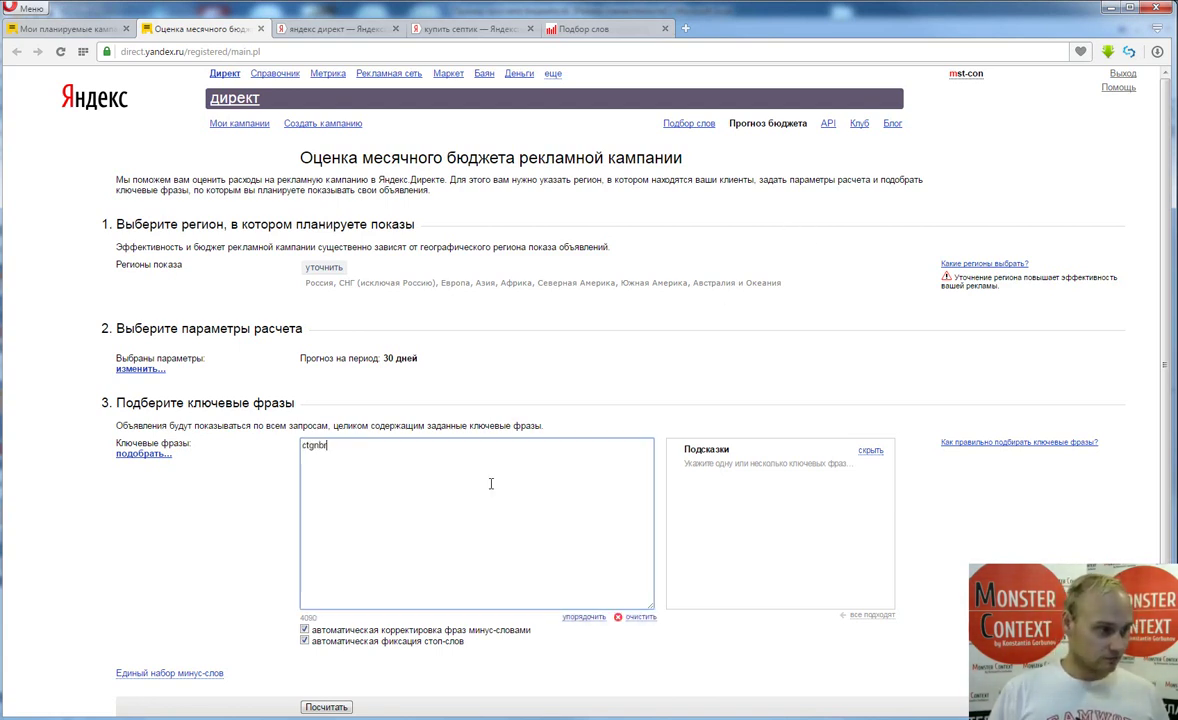
{"action": "key", "text": "ctrl+a"}
{"action": "type", "text": "септик"}
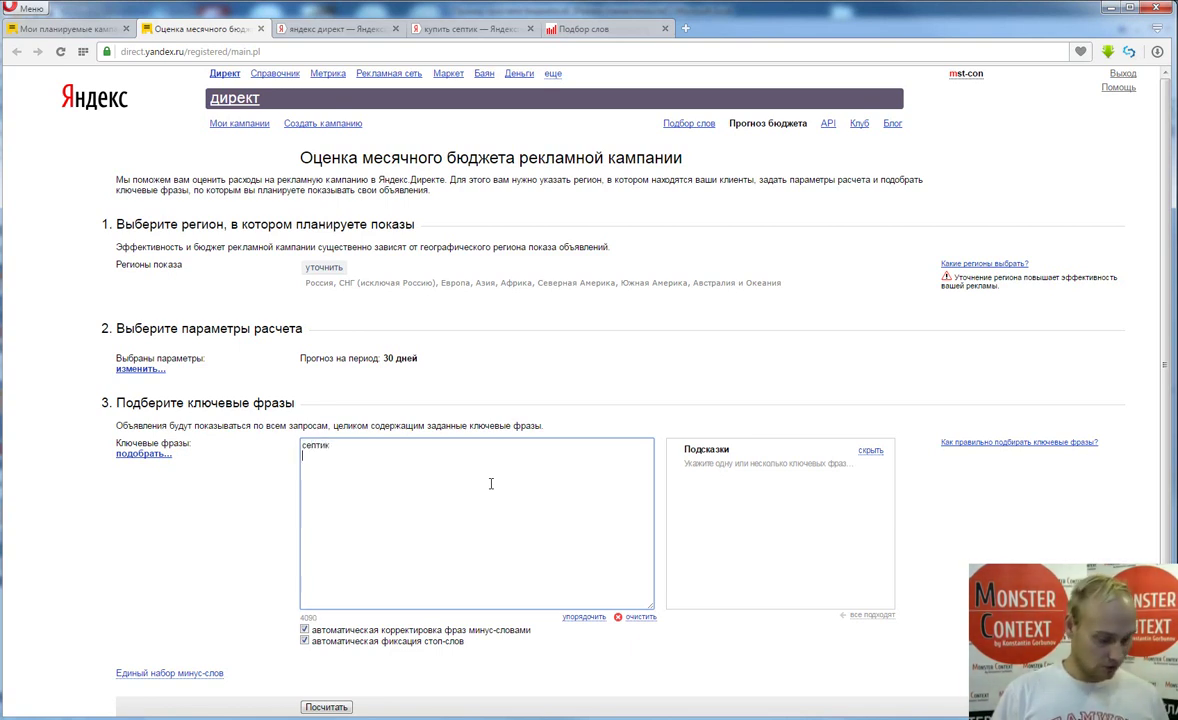
{"action": "key", "text": "Return"}
{"action": "type", "text": "септик"}
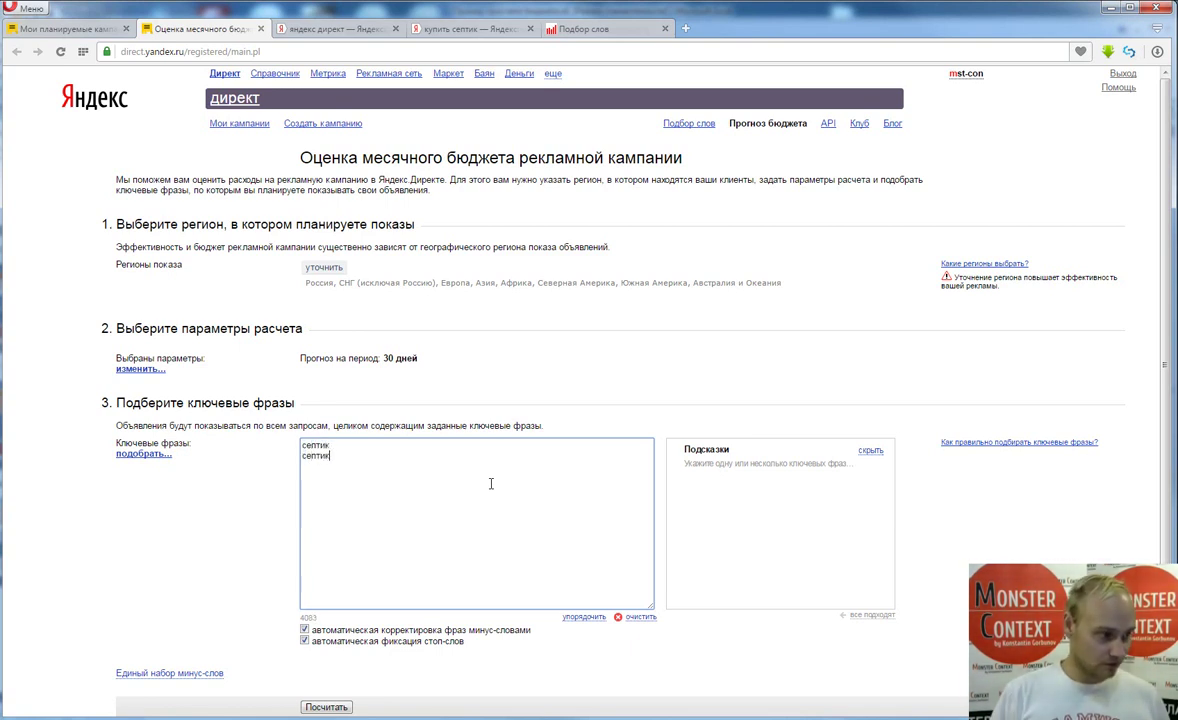
{"action": "type", "text": " купить"}
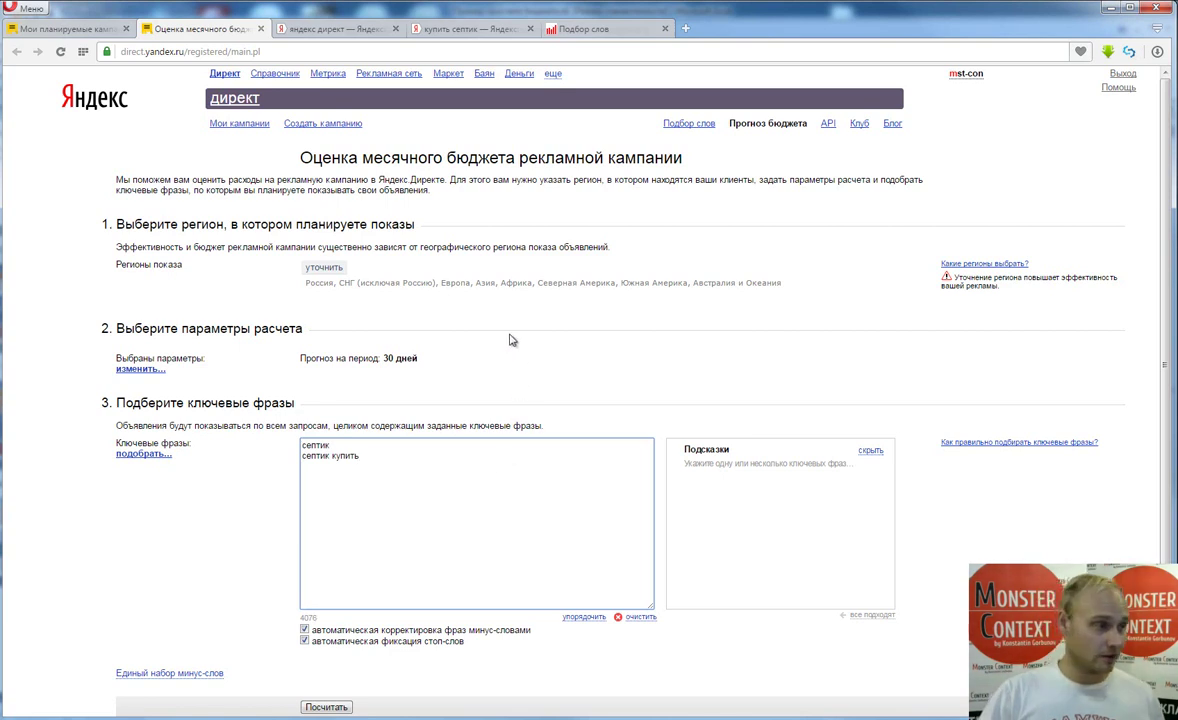
- Set the display region to "Москва и область" using the quick region choice
{"action": "left_click", "coordinate": [324, 268]}
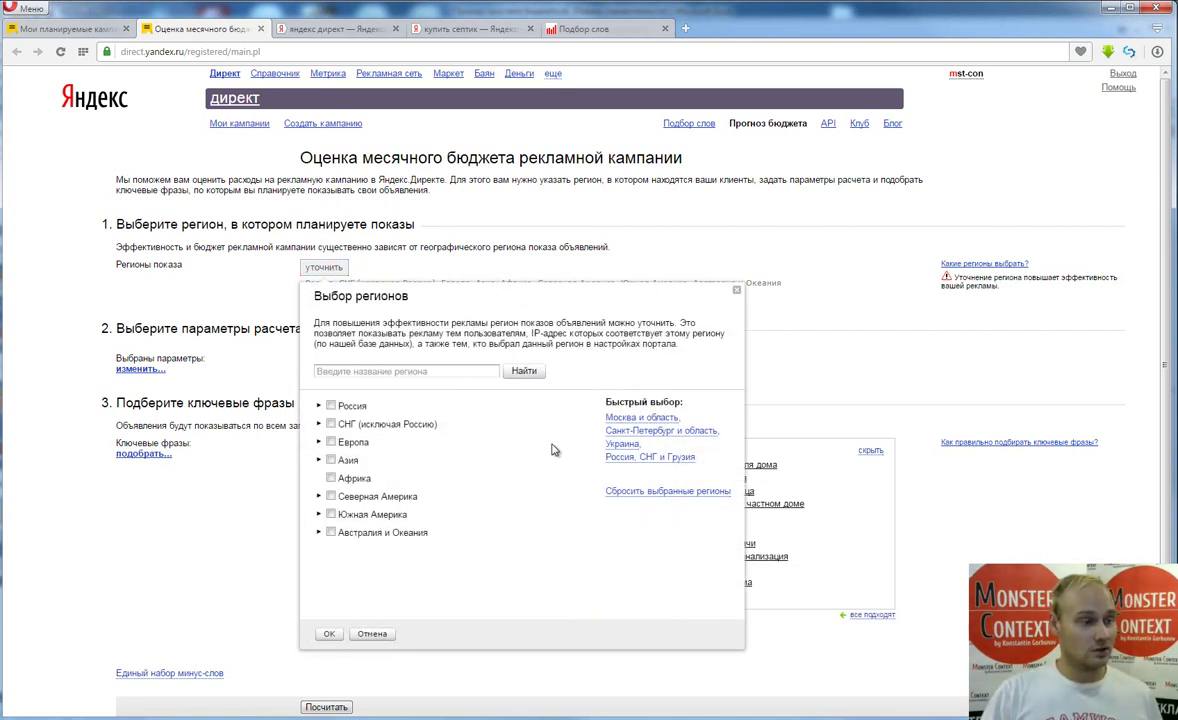
{"action": "left_click", "coordinate": [612, 418]}
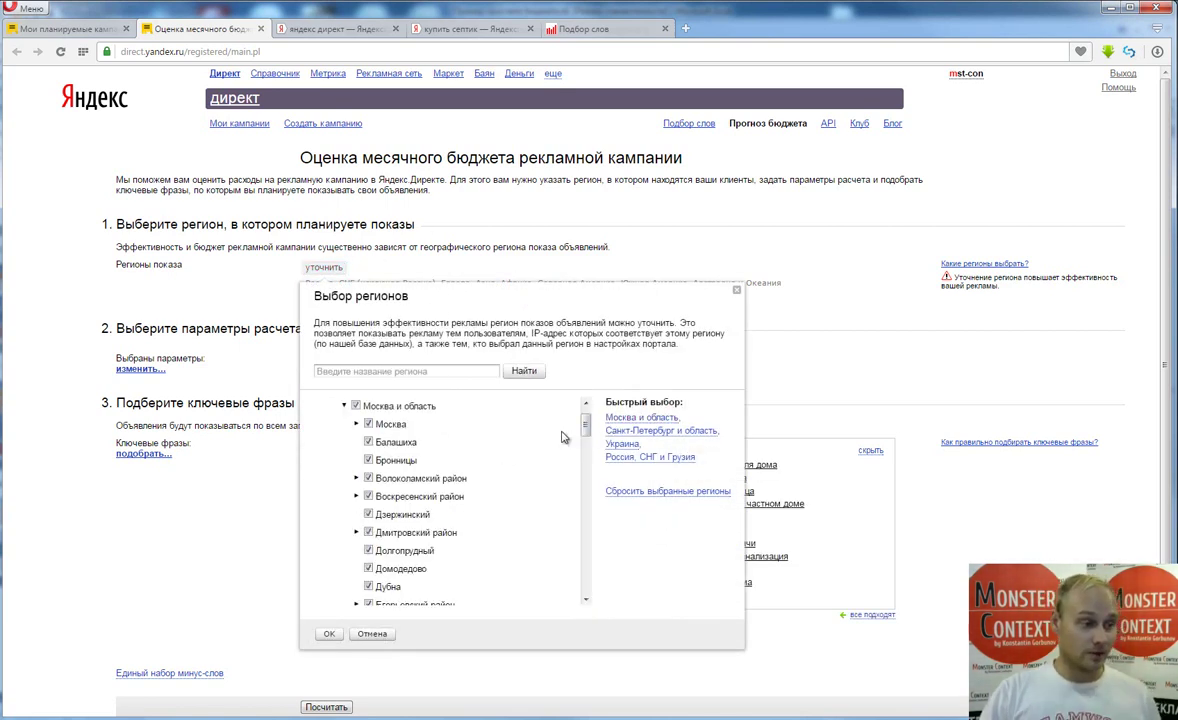
{"action": "left_click", "coordinate": [329, 634]}
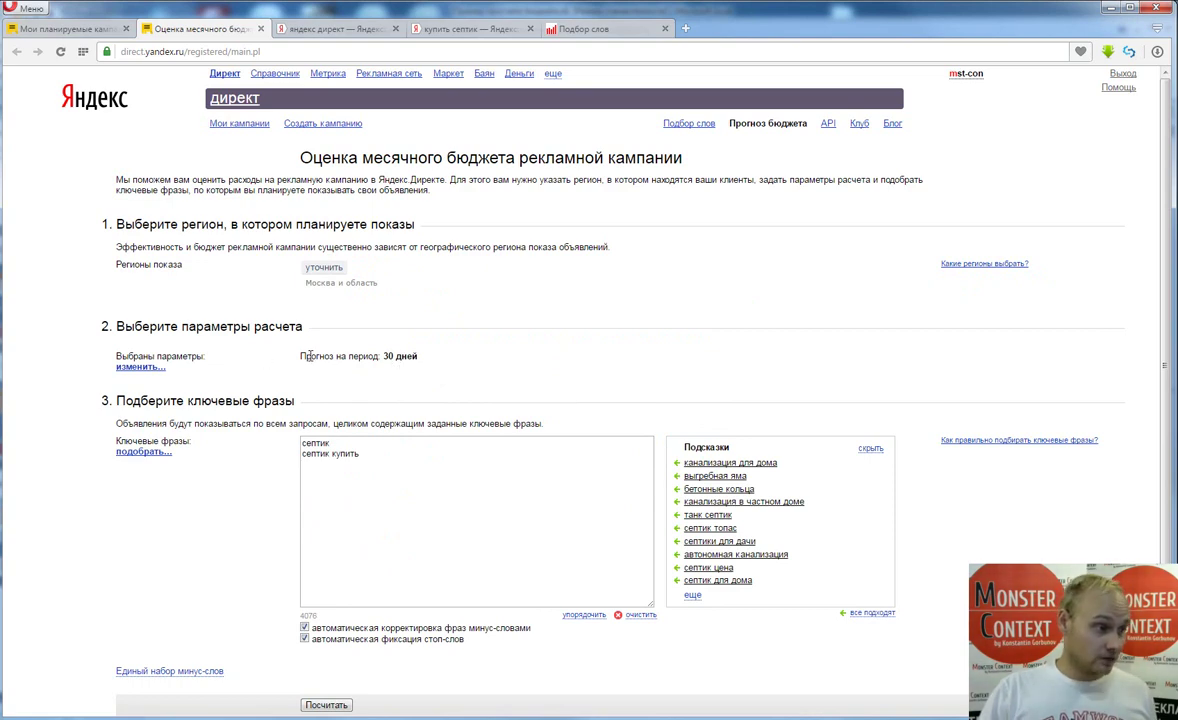
{"action": "left_click_drag", "start_coordinate": [303, 356], "coordinate": [420, 357]}
{"action": "left_click", "coordinate": [425, 365]}
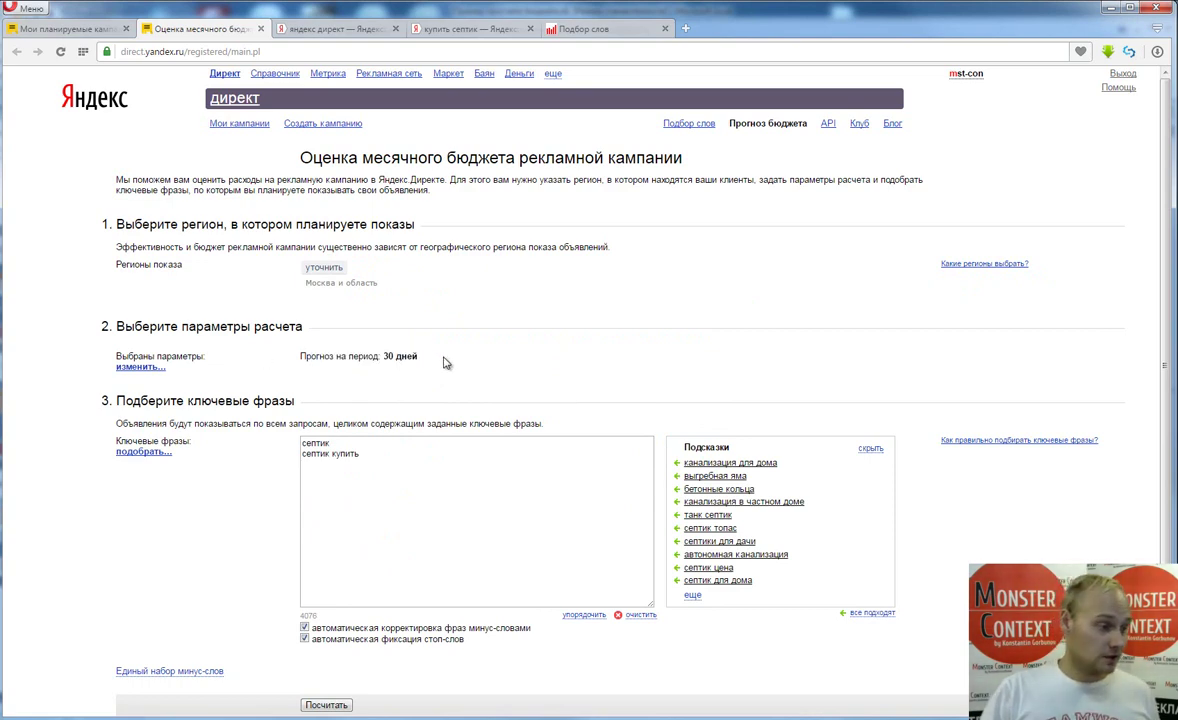
- Add the suggested phrases "выгребная яма" and "бетонные кольца" to the key phrases and calculate the forecast
{"action": "scroll", "coordinate": [415, 335], "scroll_direction": "down", "scroll_amount": 1}
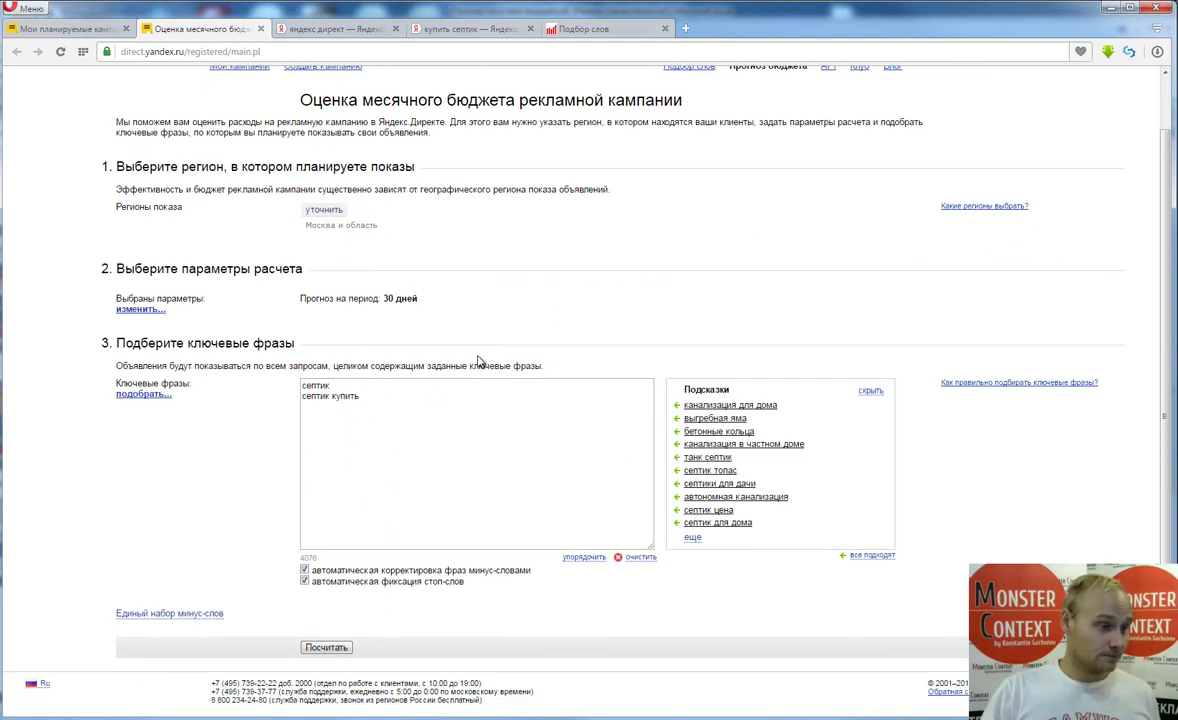
{"action": "left_click", "coordinate": [711, 416]}
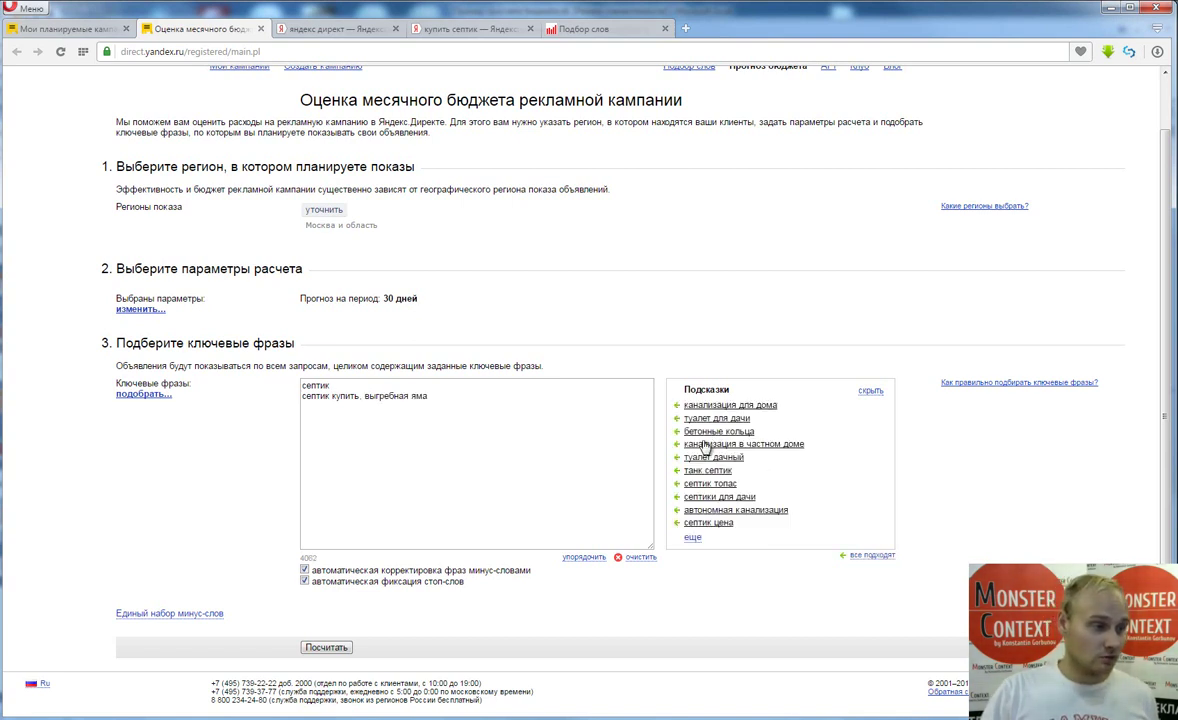
{"action": "left_click", "coordinate": [718, 431]}
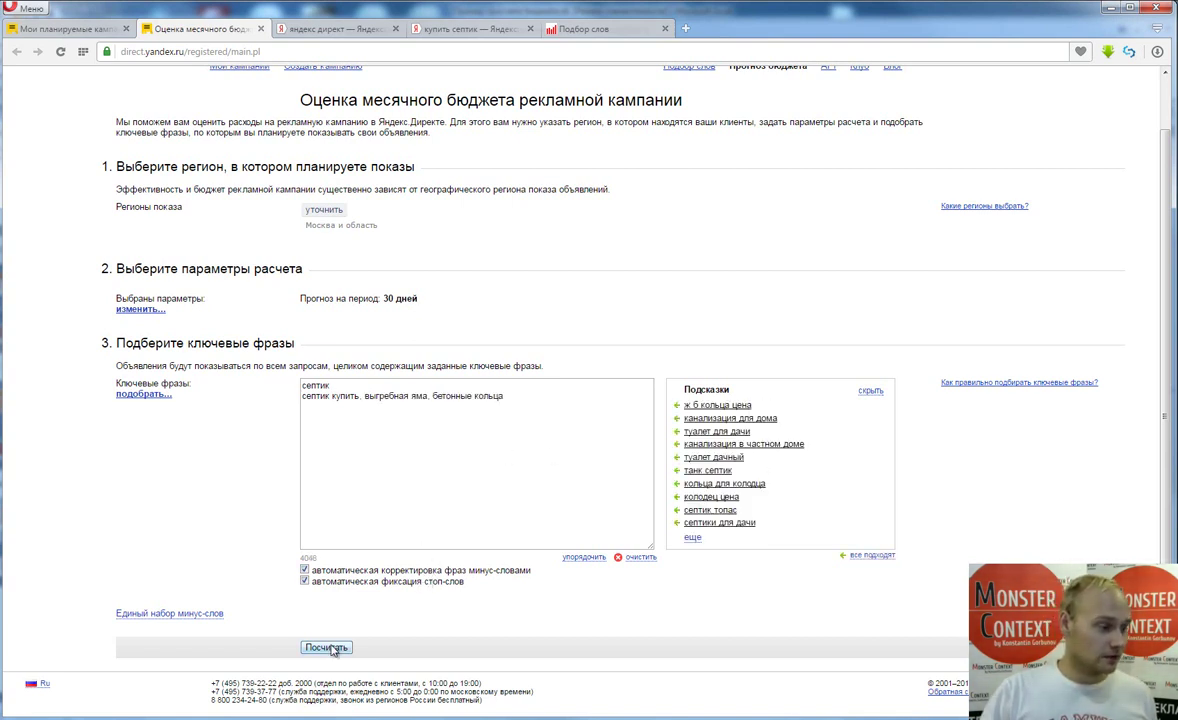
{"action": "left_click", "coordinate": [326, 647]}
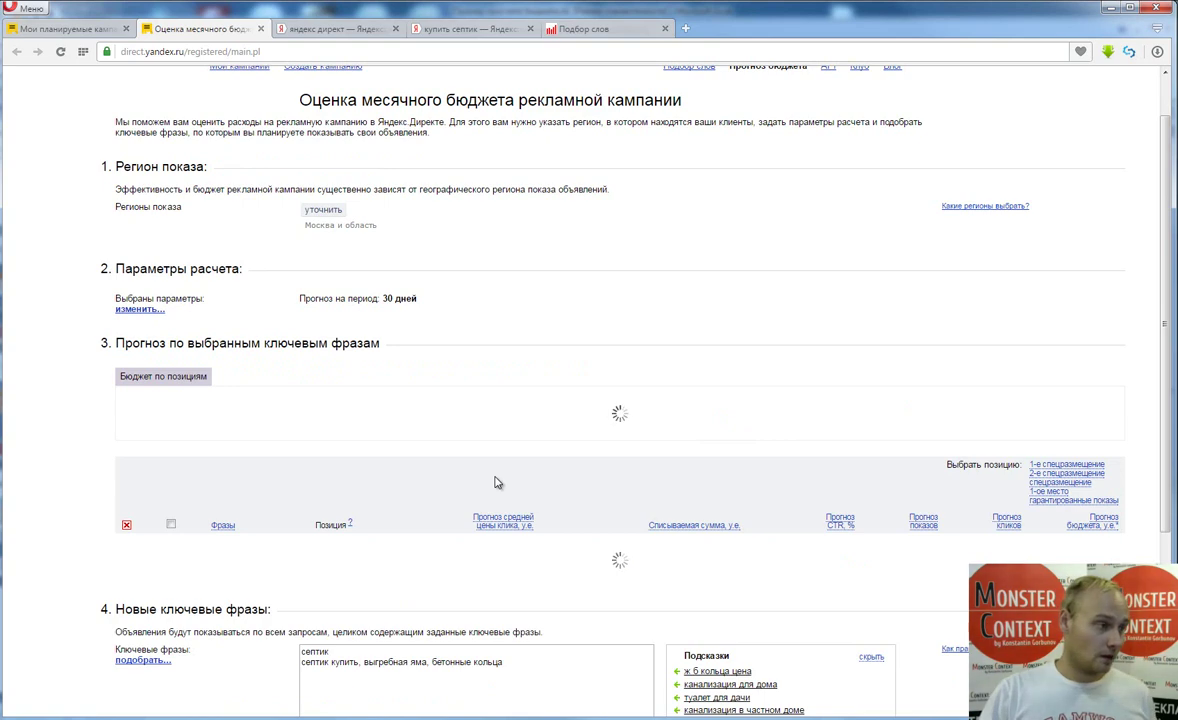
- In the forecast table, try спецразмещение and 2-е спецразмещение for "бетонные кольца", ending on 1-е спецразмещение
{"action": "scroll", "coordinate": [497, 476], "scroll_direction": "down", "scroll_amount": 2}
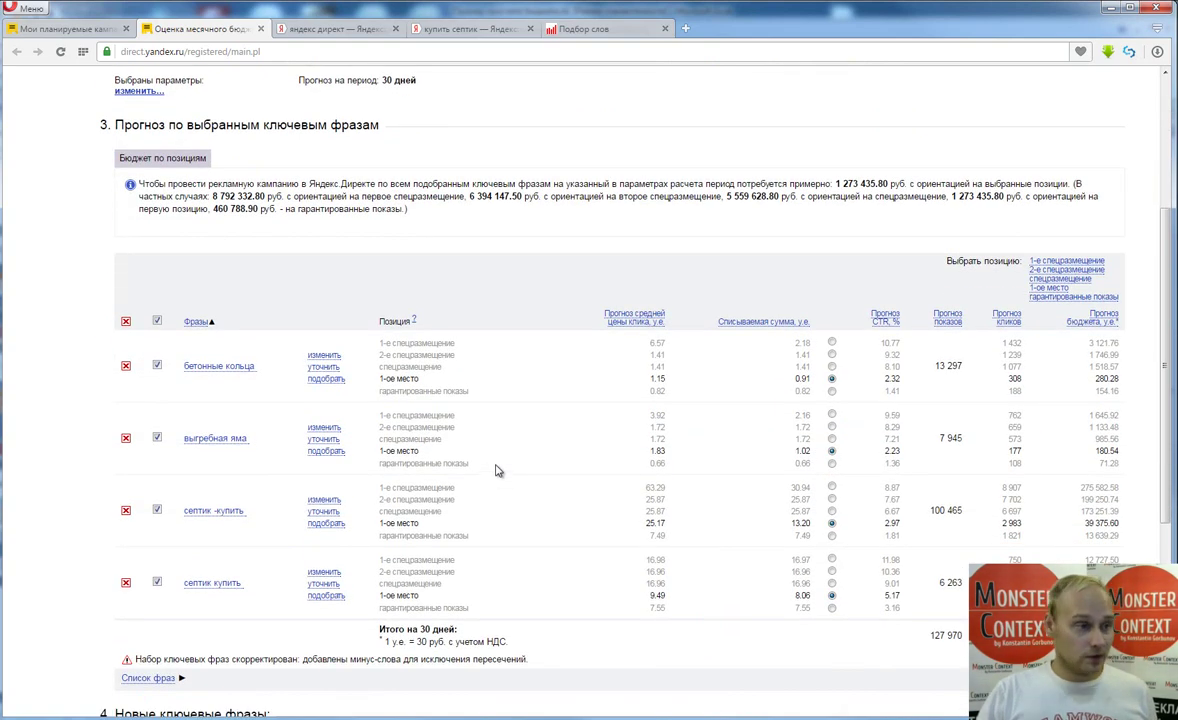
{"action": "scroll", "coordinate": [534, 415], "scroll_direction": "down", "scroll_amount": 1}
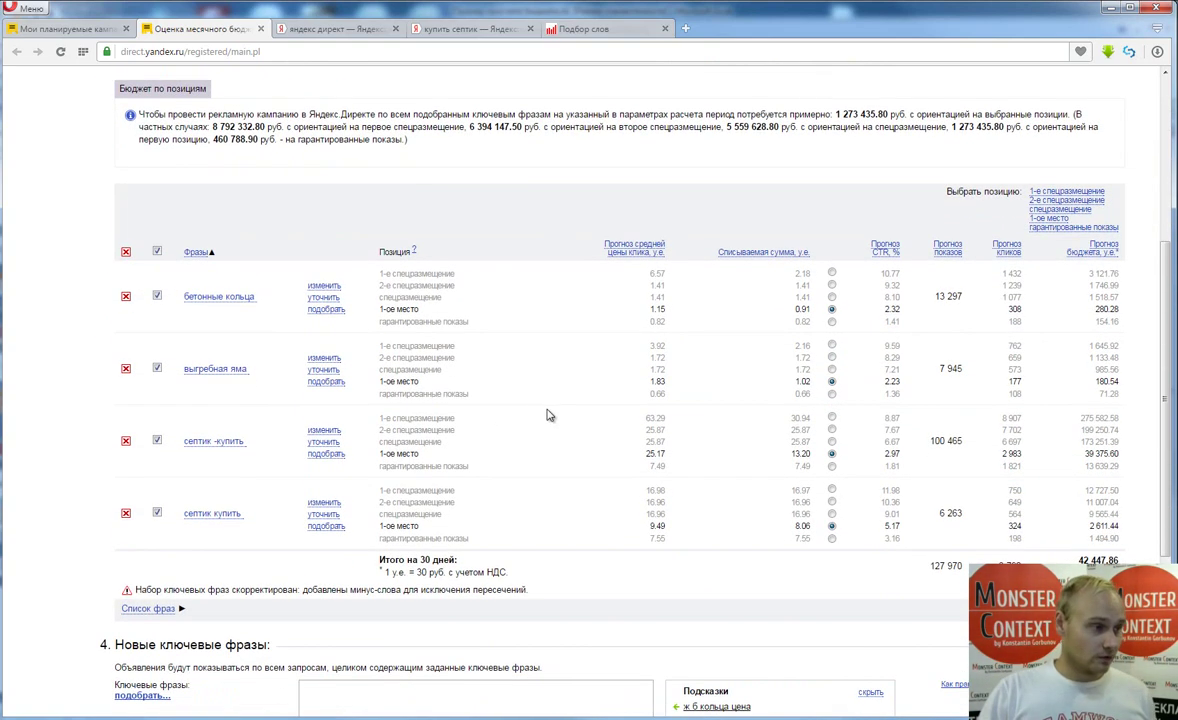
{"action": "scroll", "coordinate": [549, 407], "scroll_direction": "up", "scroll_amount": 1}
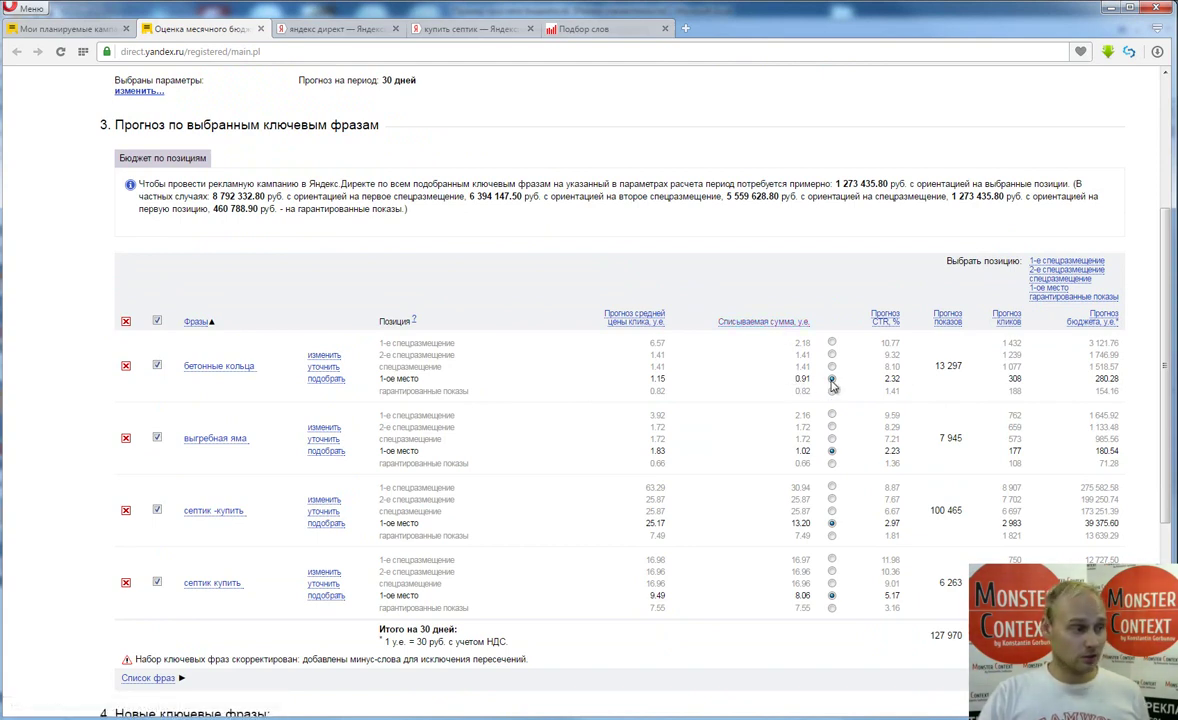
{"action": "left_click", "coordinate": [436, 365]}
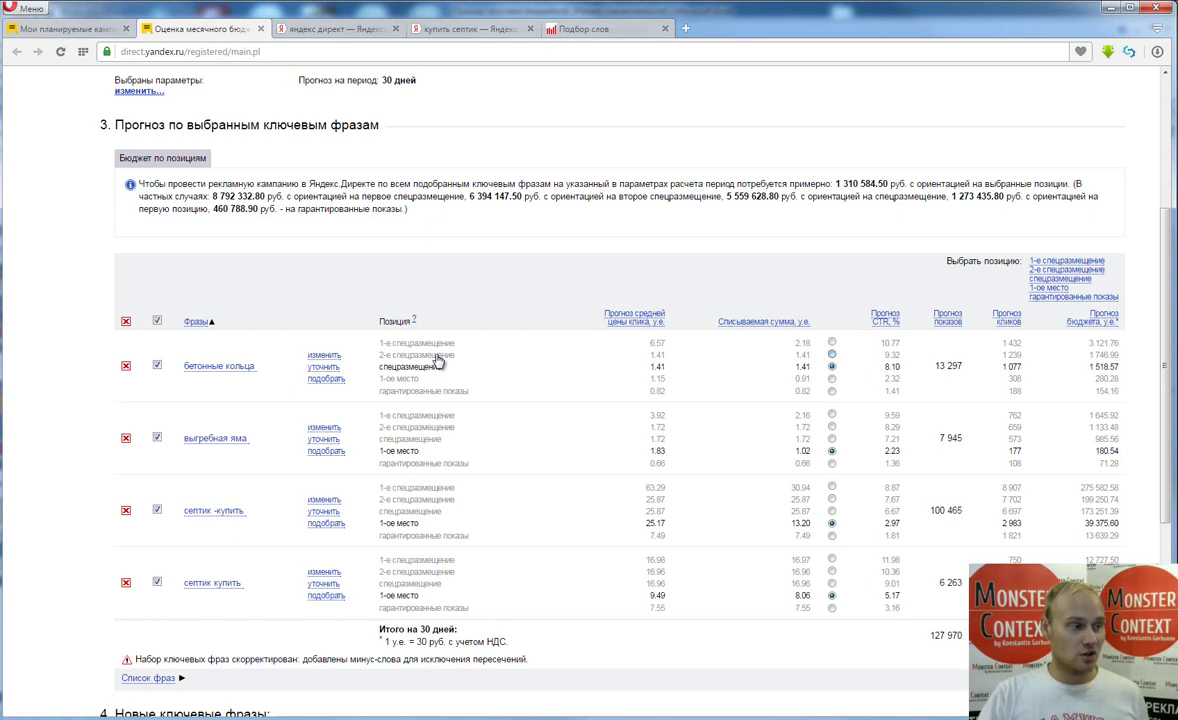
{"action": "left_click", "coordinate": [438, 355]}
{"action": "left_click", "coordinate": [440, 343]}
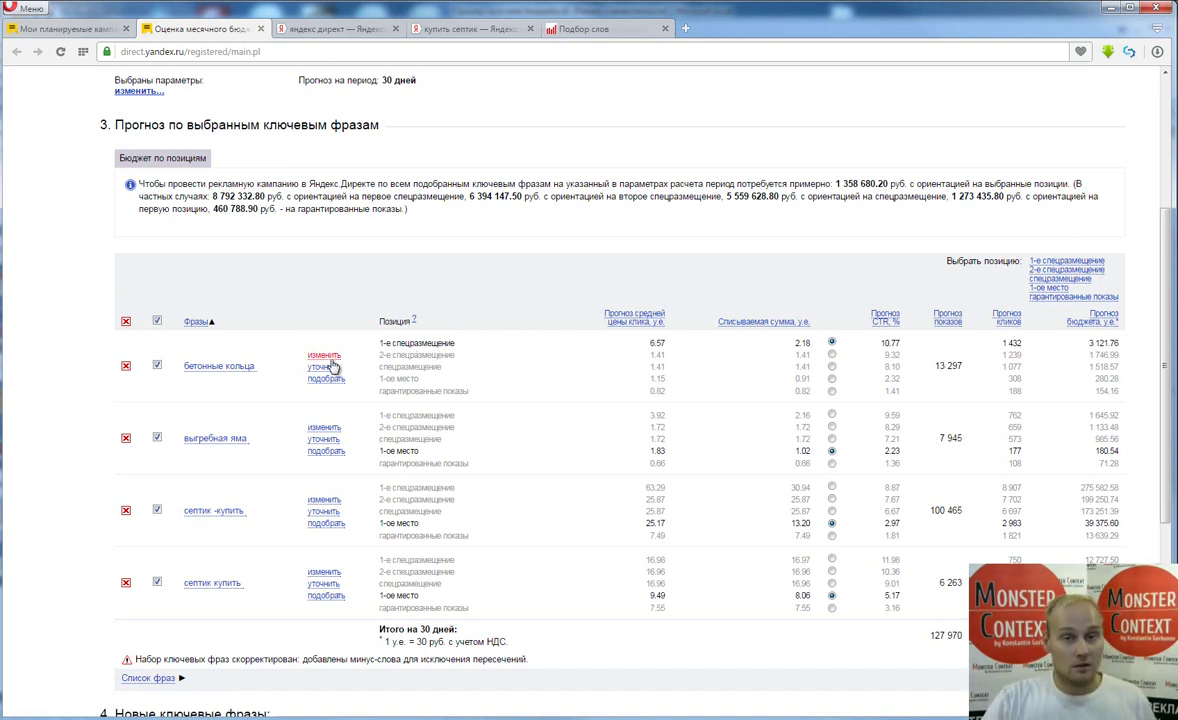
- Copy the phrase "бетонные кольца" and look up its monthly impressions in a duplicate of the Yandex Wordstat page
{"action": "left_click_drag", "start_coordinate": [258, 366], "coordinate": [170, 366]}
{"action": "key", "text": "ctrl+c"}
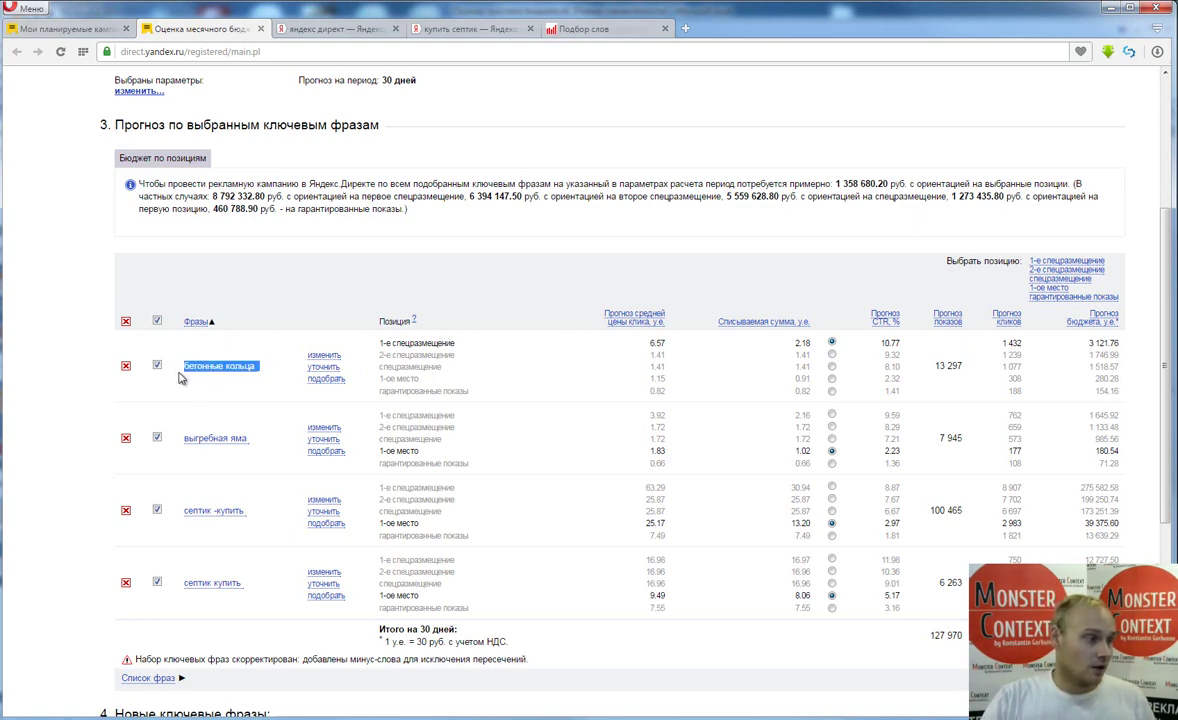
{"action": "right_click", "coordinate": [652, 29]}
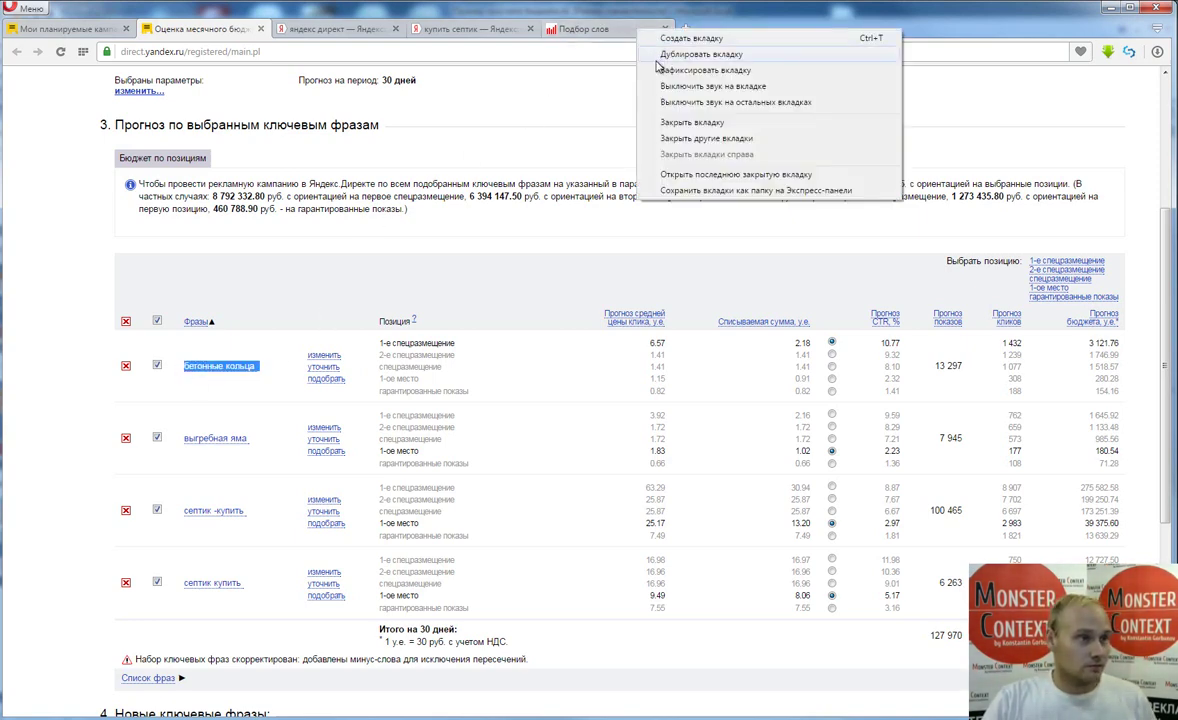
{"action": "left_click", "coordinate": [660, 57]}
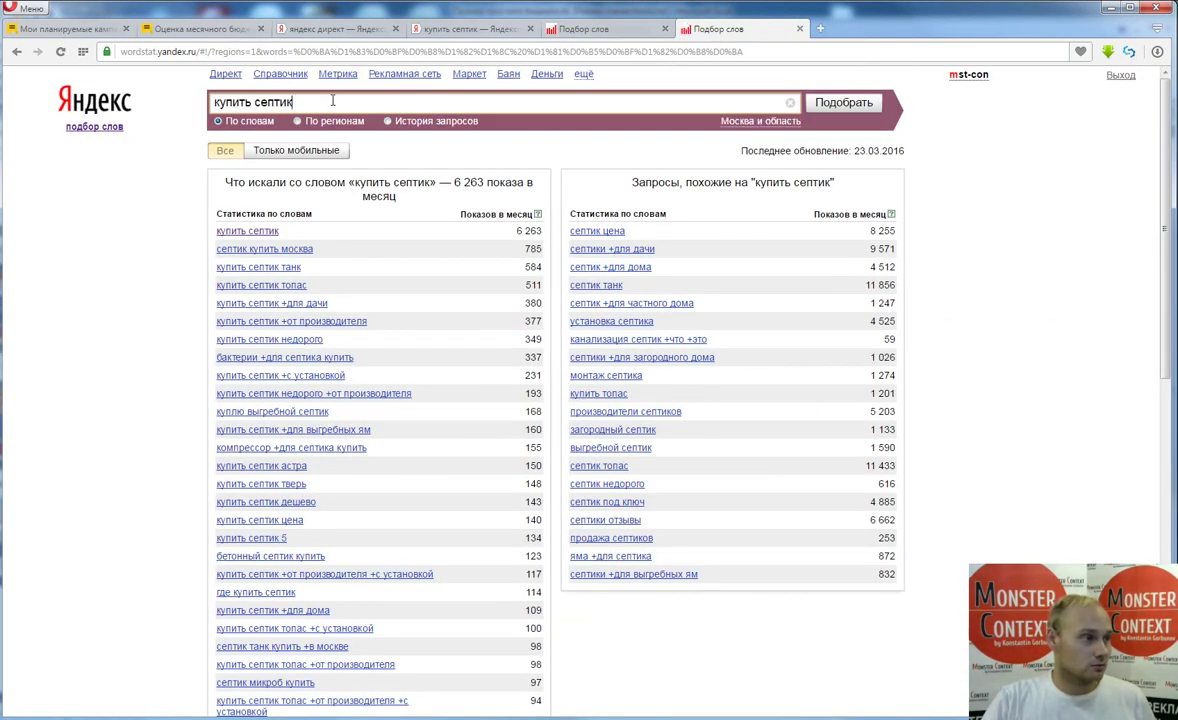
{"action": "left_click_drag", "start_coordinate": [306, 93], "coordinate": [183, 109]}
{"action": "key", "text": "ctrl+v"}
{"action": "key", "text": "Return"}
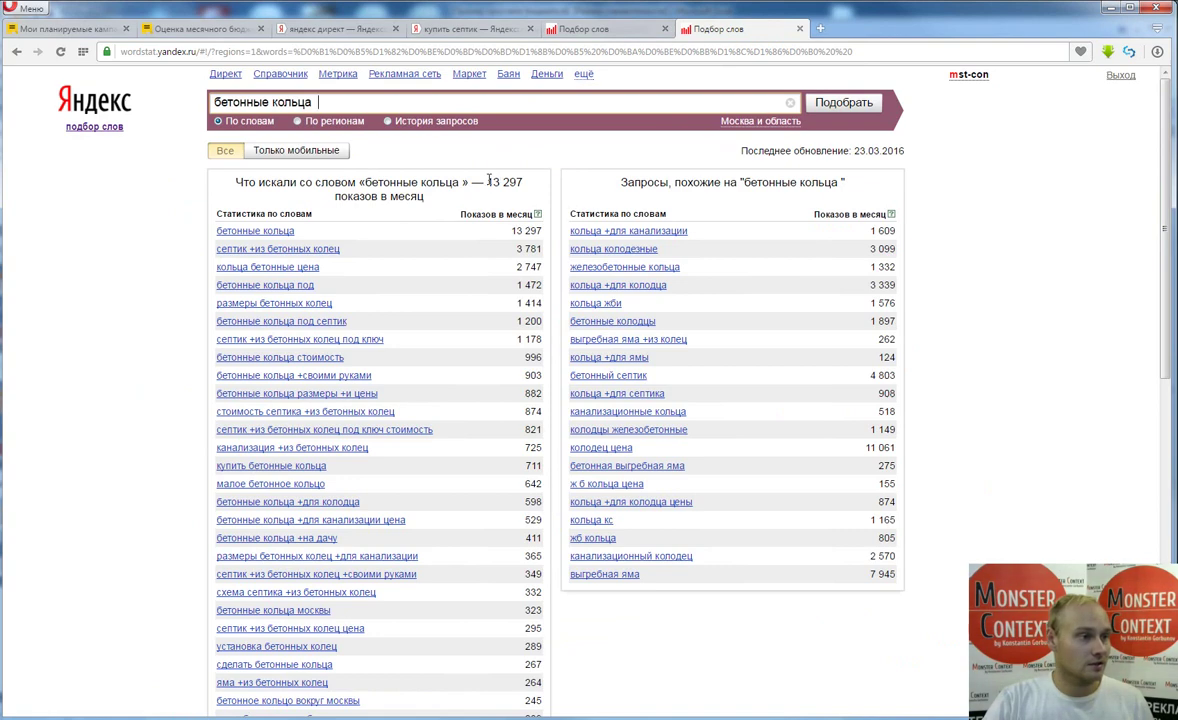
{"action": "left_click_drag", "start_coordinate": [487, 183], "coordinate": [533, 184]}
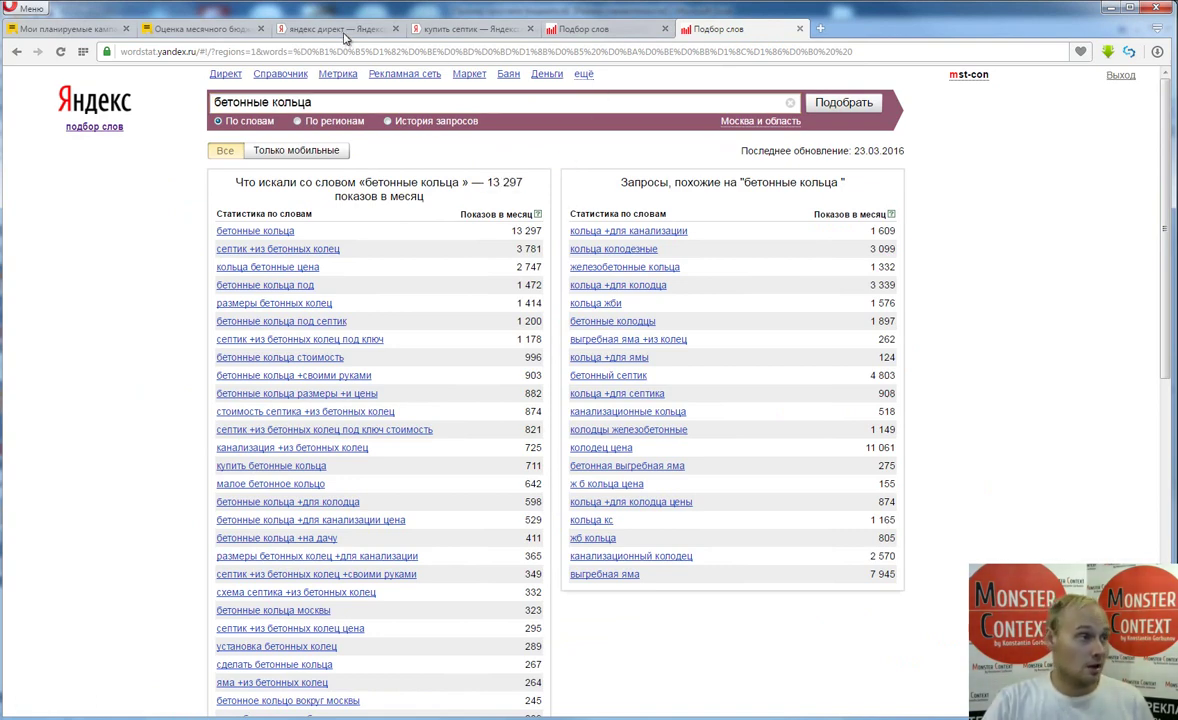
- Return to the budget forecast, check the impressions forecast for "бетонные кольца" and set its position to 2-е спецразмещение
{"action": "left_click", "coordinate": [200, 29]}
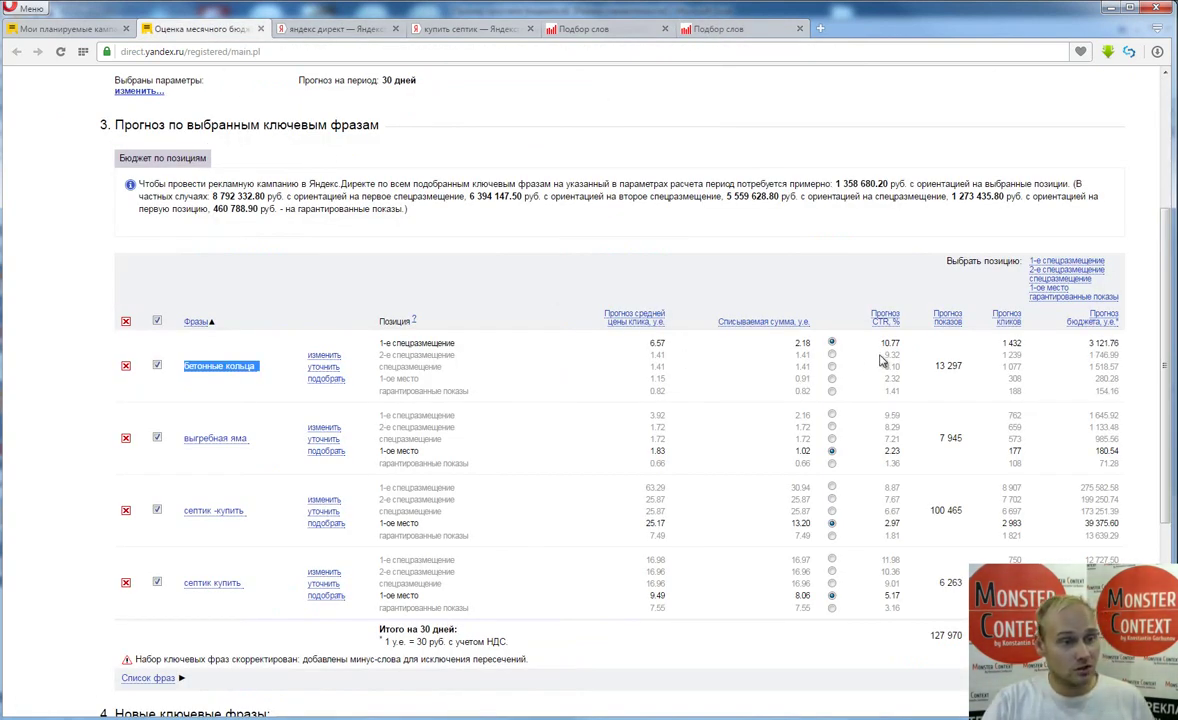
{"action": "left_click_drag", "start_coordinate": [935, 366], "coordinate": [963, 366]}
{"action": "left_click", "coordinate": [956, 362]}
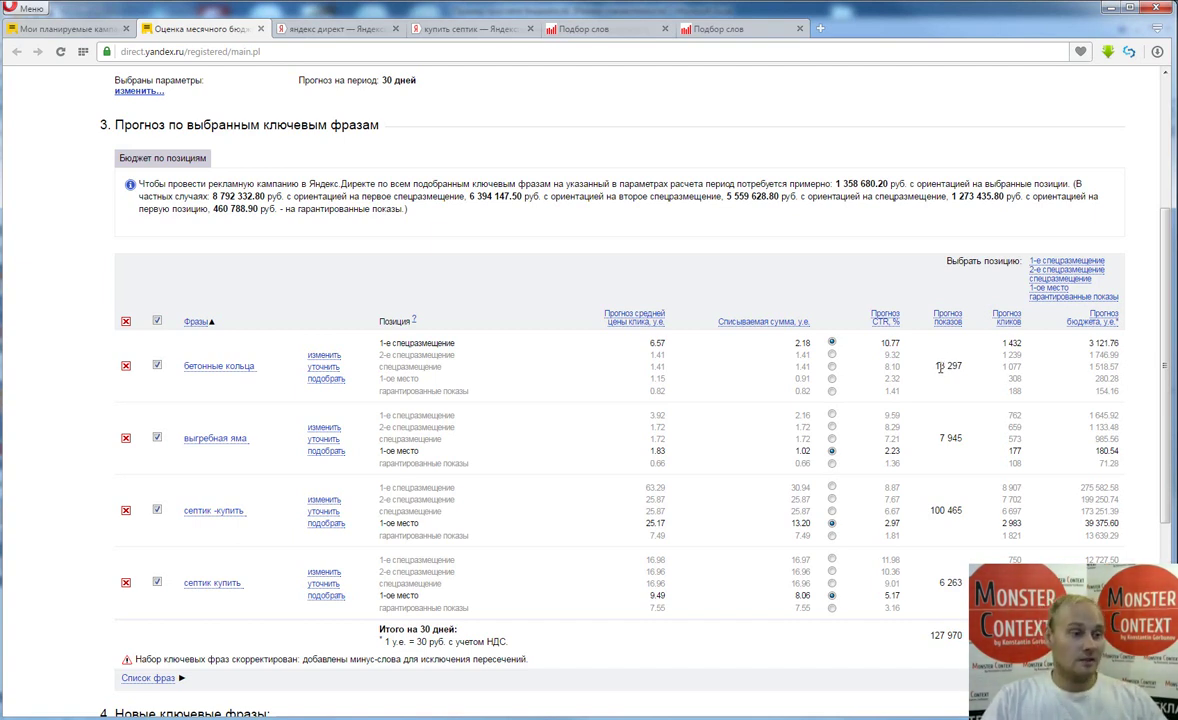
{"action": "left_click", "coordinate": [832, 355]}
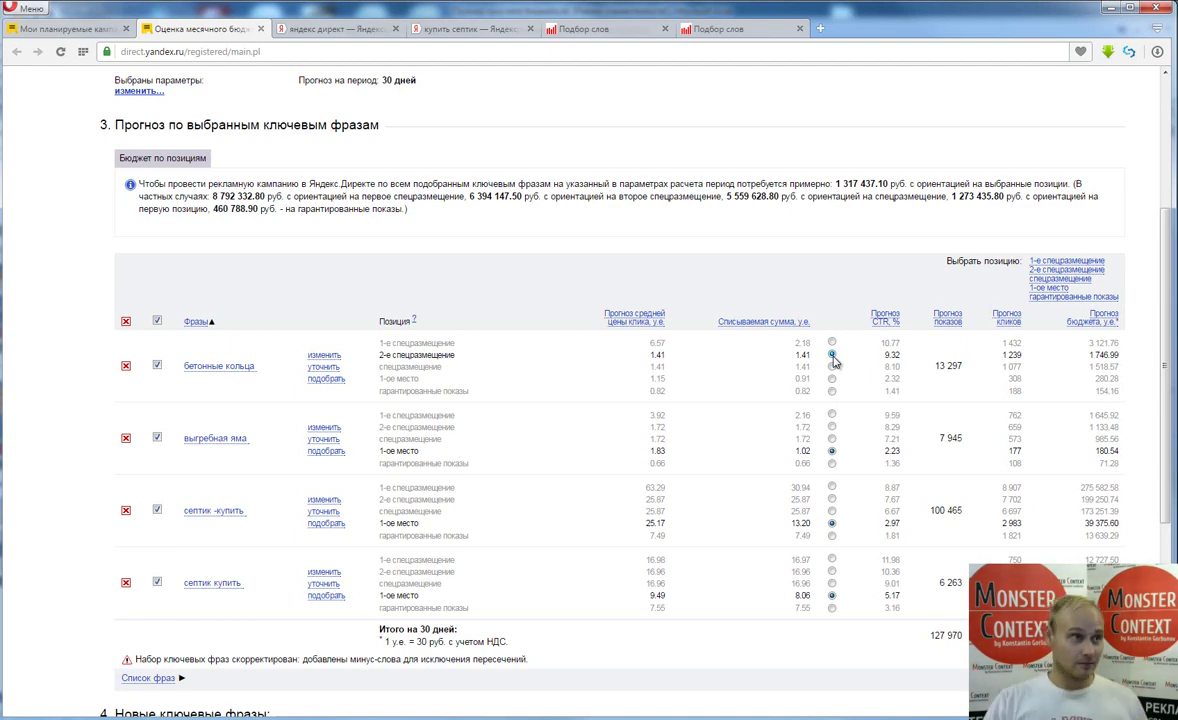
- View the ads in the "купить септик" search results, and set "бетонные кольца" to 1-е спецразмещение in the budget forecast
{"action": "left_click", "coordinate": [452, 30]}
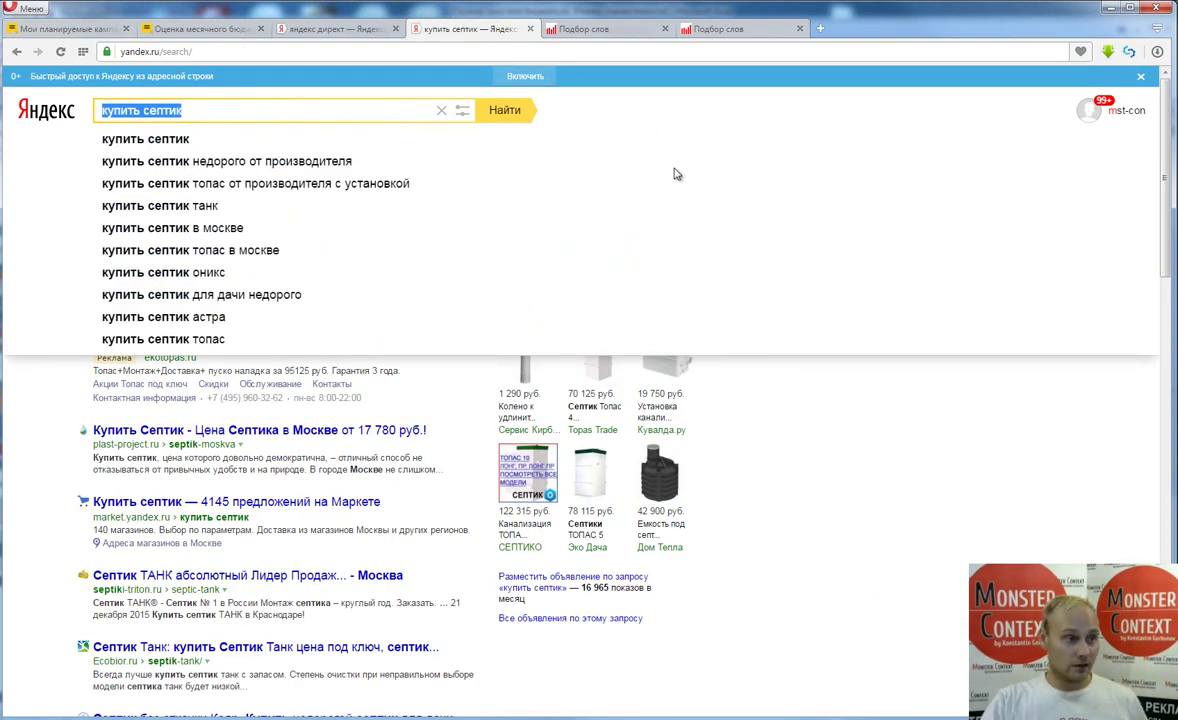
{"action": "left_click", "coordinate": [782, 372]}
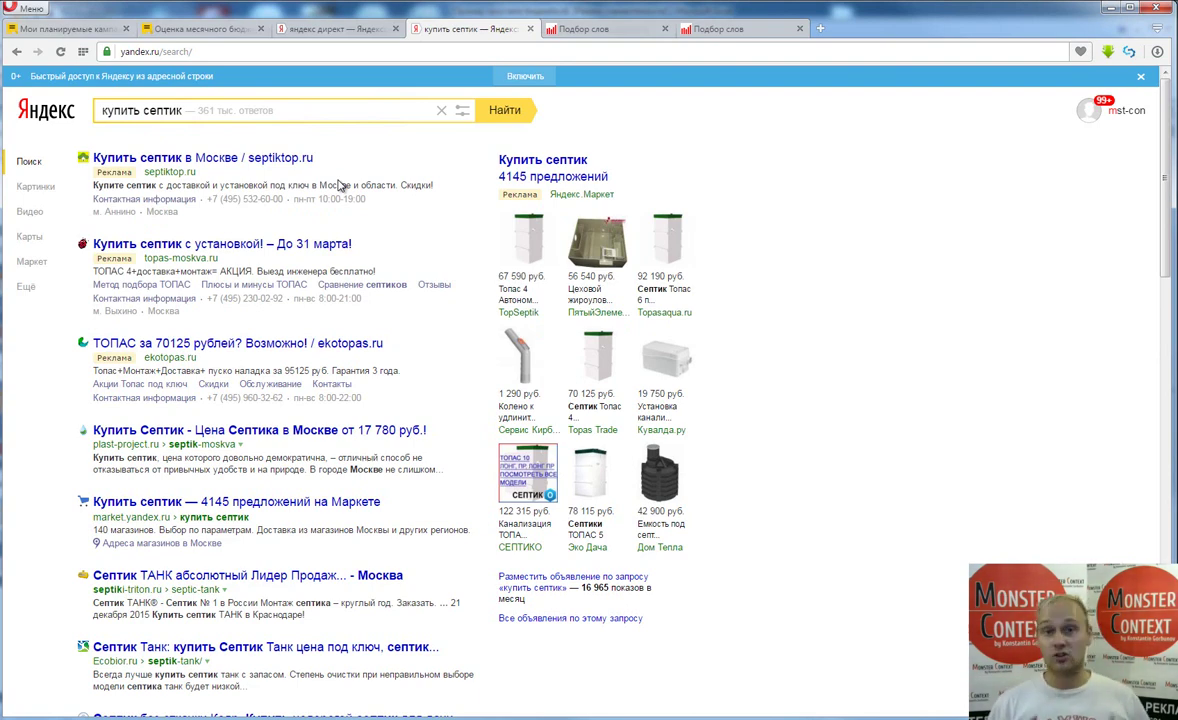
{"action": "key", "text": "ctrl+2"}
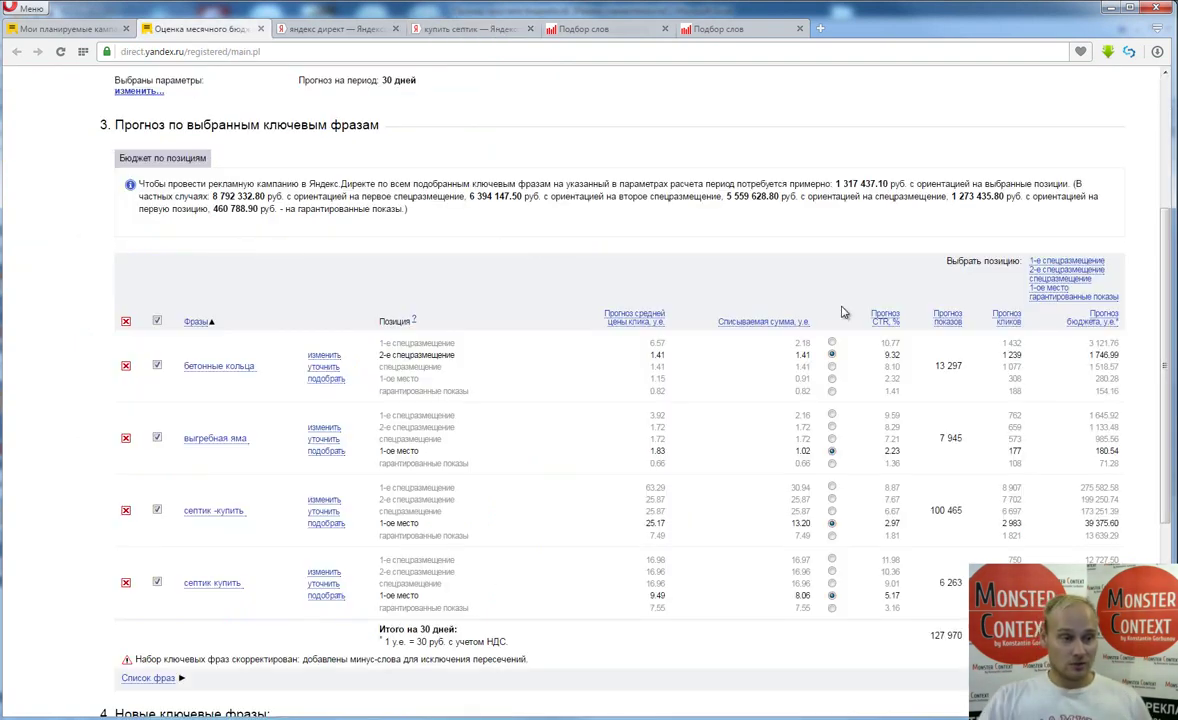
{"action": "left_click", "coordinate": [831, 342]}
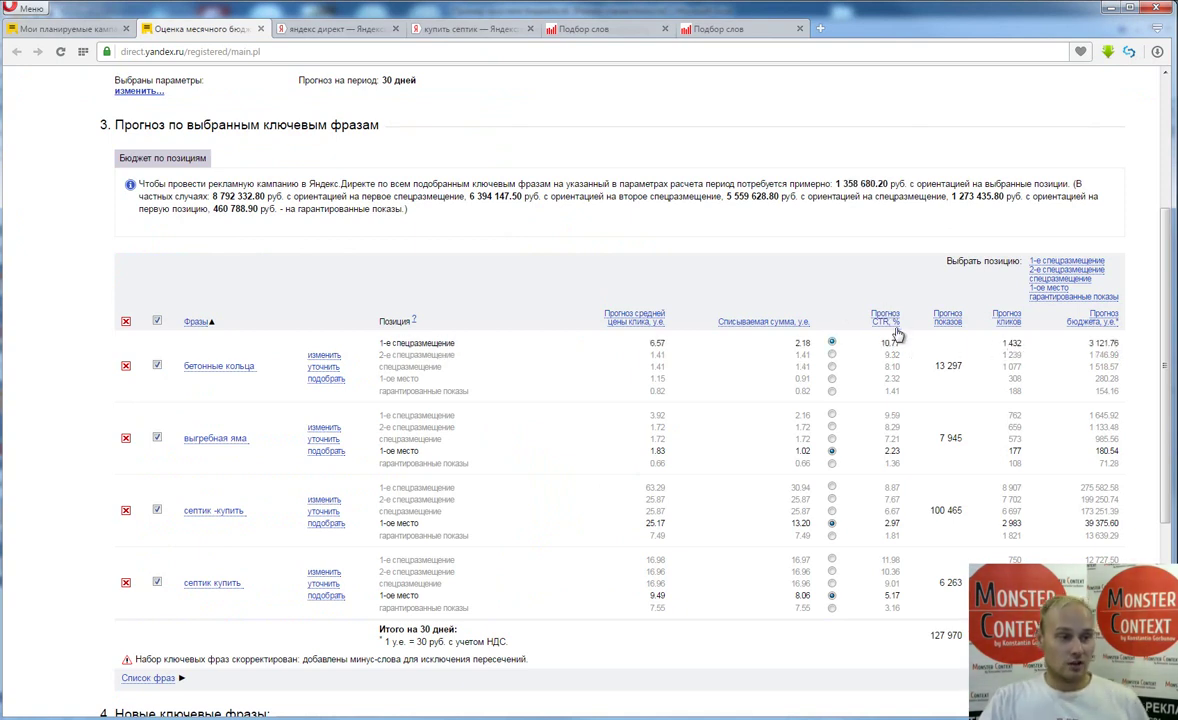
{"action": "left_click_drag", "start_coordinate": [934, 367], "coordinate": [963, 367]}
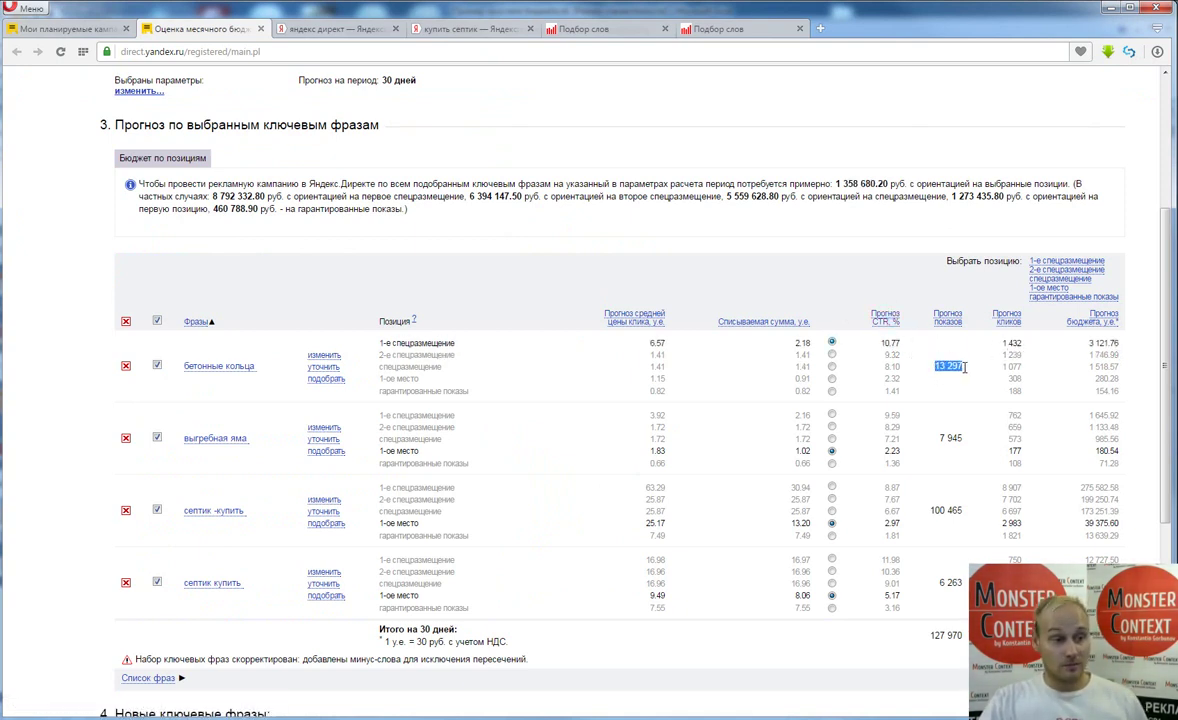
{"action": "left_click", "coordinate": [965, 373]}
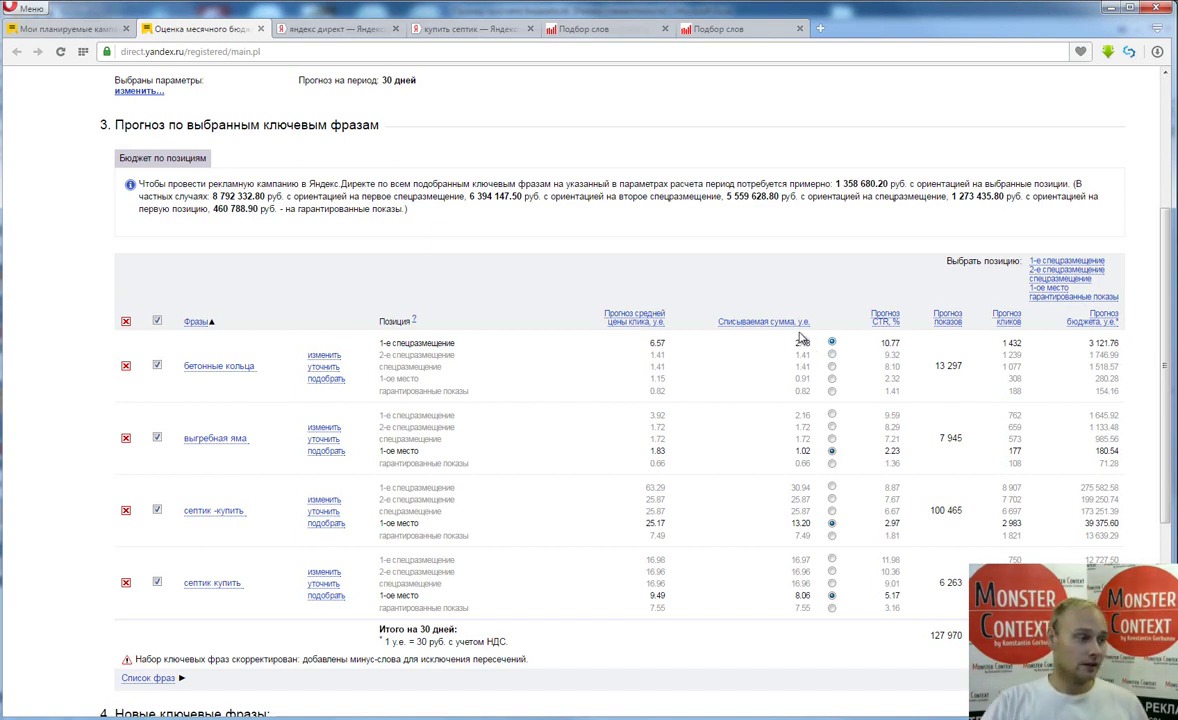
- Delete the phrase "септик -купить" from the forecast and review the recalculated total
{"action": "scroll", "coordinate": [560, 325], "scroll_direction": "down", "scroll_amount": 1}
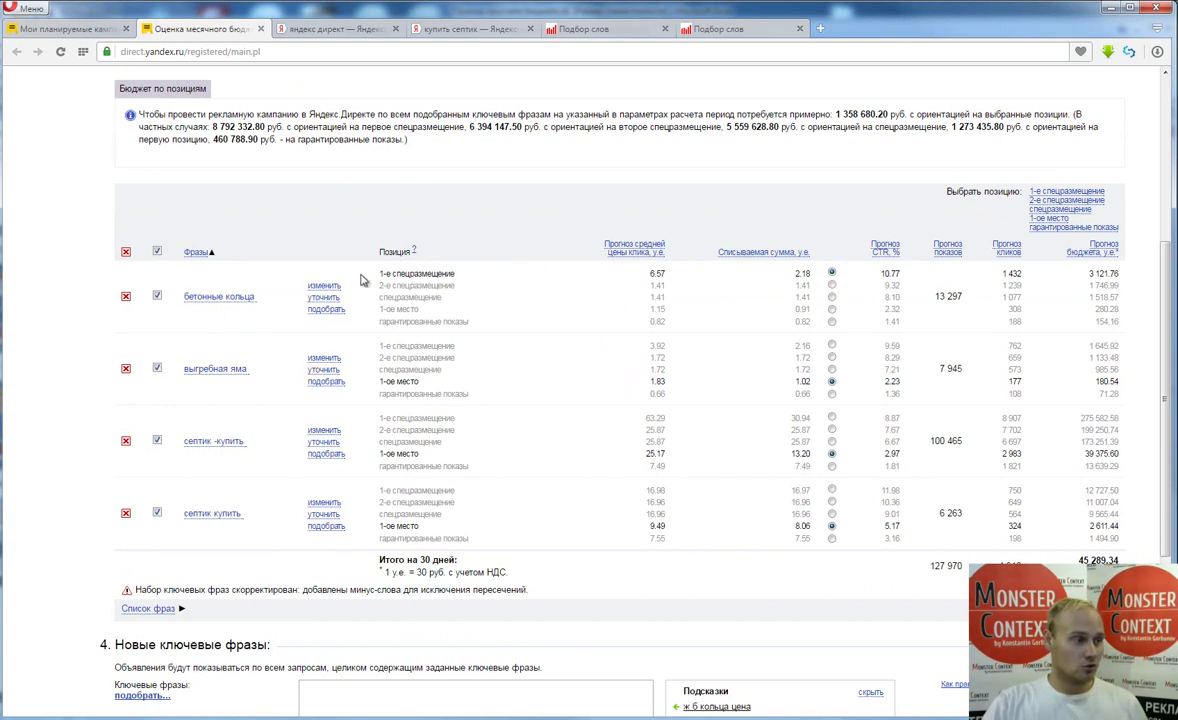
{"action": "left_click", "coordinate": [126, 442]}
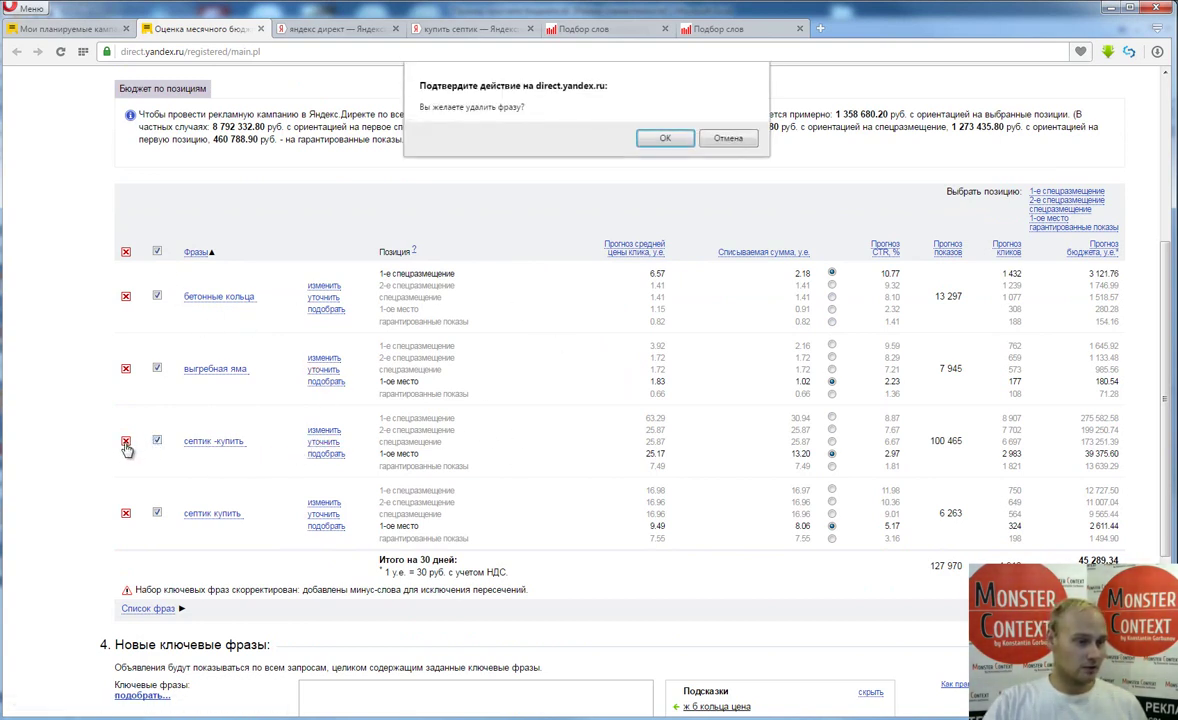
{"action": "left_click", "coordinate": [660, 140]}
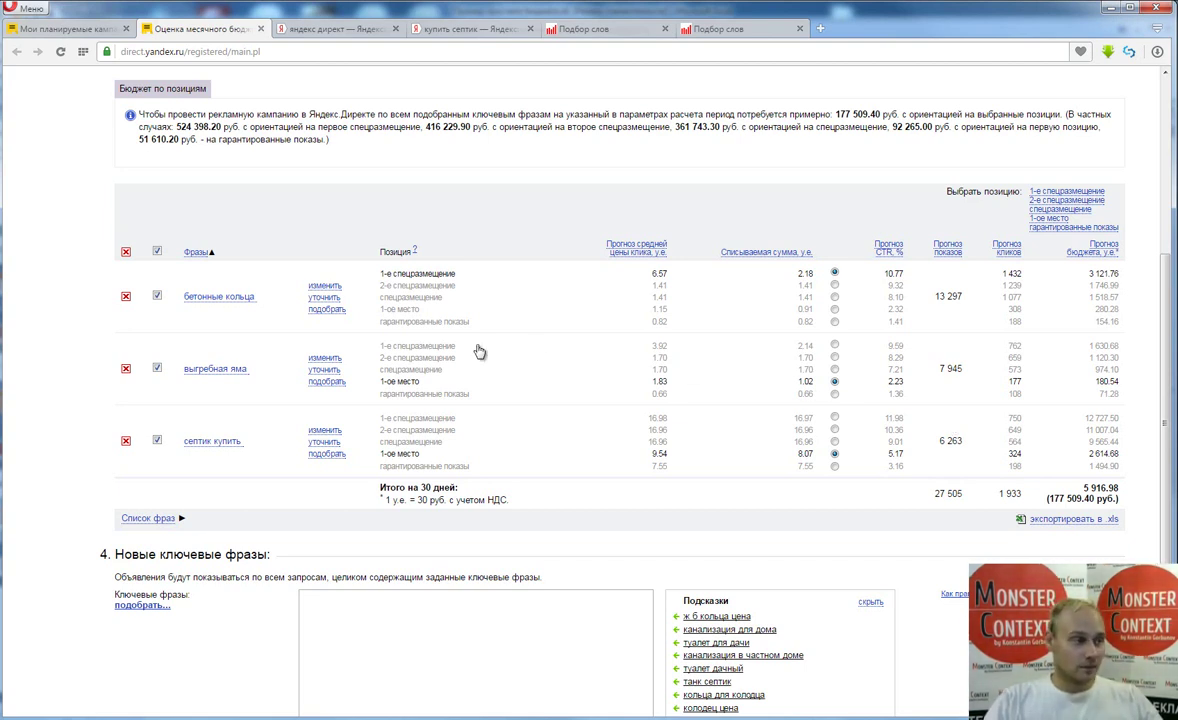
{"action": "scroll", "coordinate": [385, 485], "scroll_direction": "down", "scroll_amount": 3}
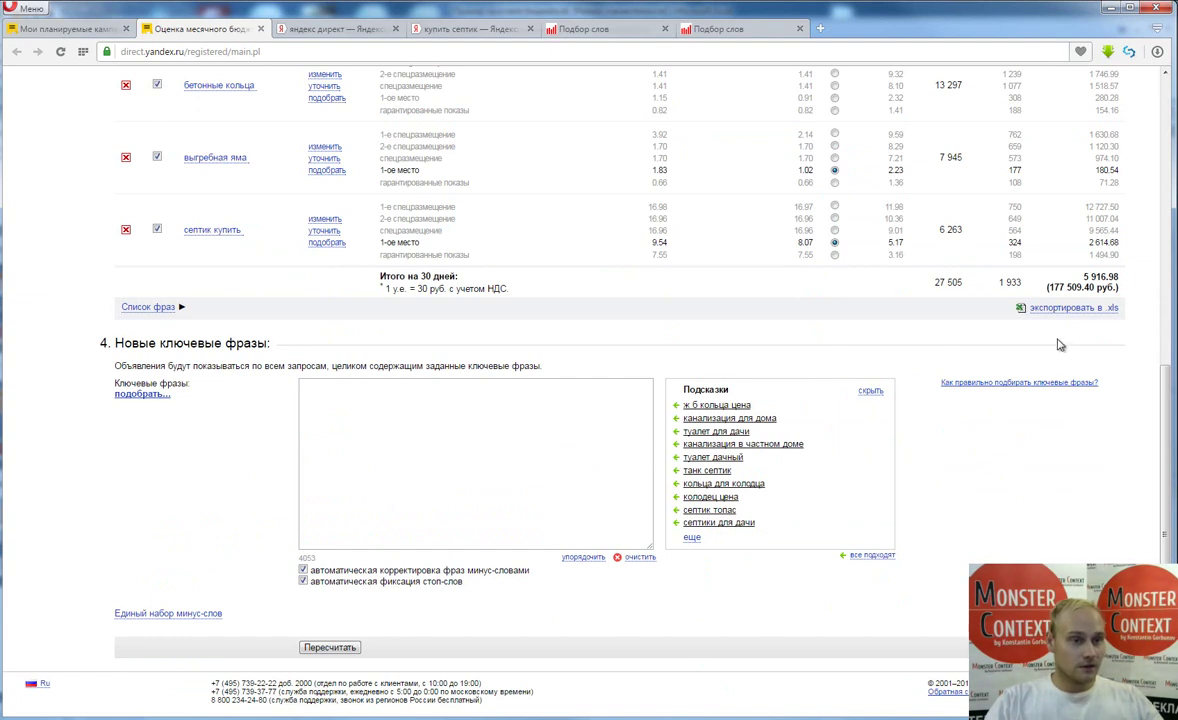
- Export the budget forecast to XLS with only the 1-ое спецразмещение, спецразмещение and гарантированные показы positions included
{"action": "scroll", "coordinate": [1060, 342], "scroll_direction": "up", "scroll_amount": 1}
{"action": "left_click", "coordinate": [1063, 385]}
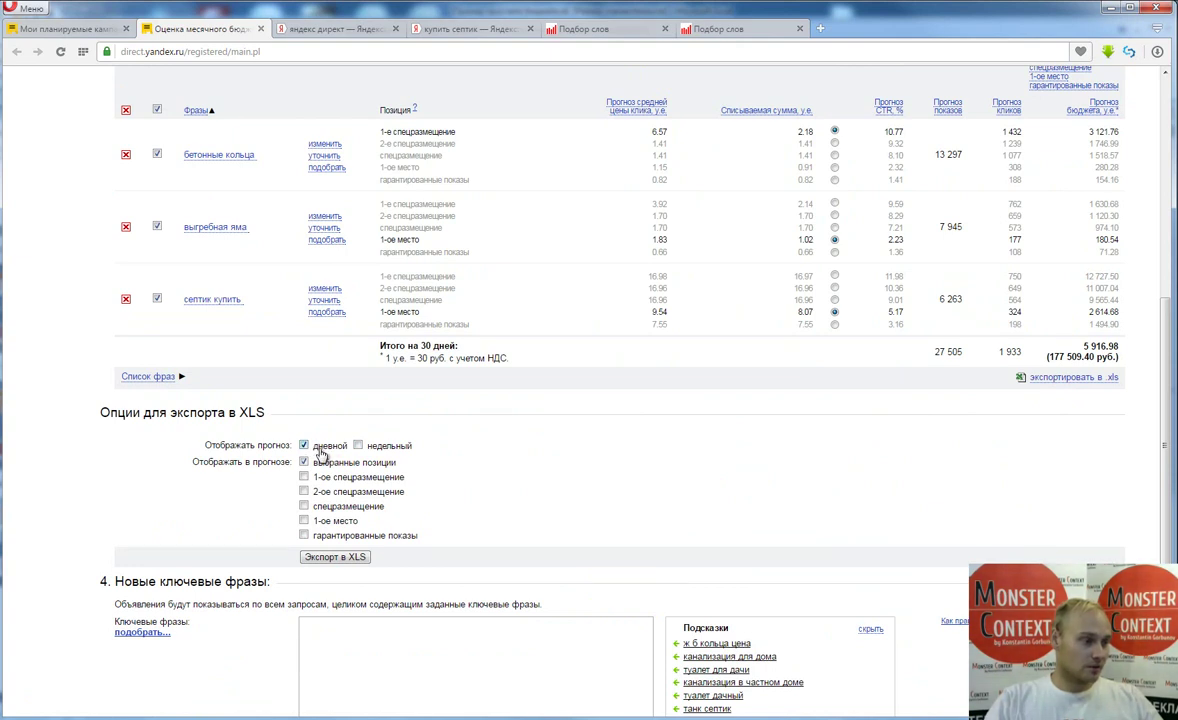
{"action": "left_click", "coordinate": [304, 462]}
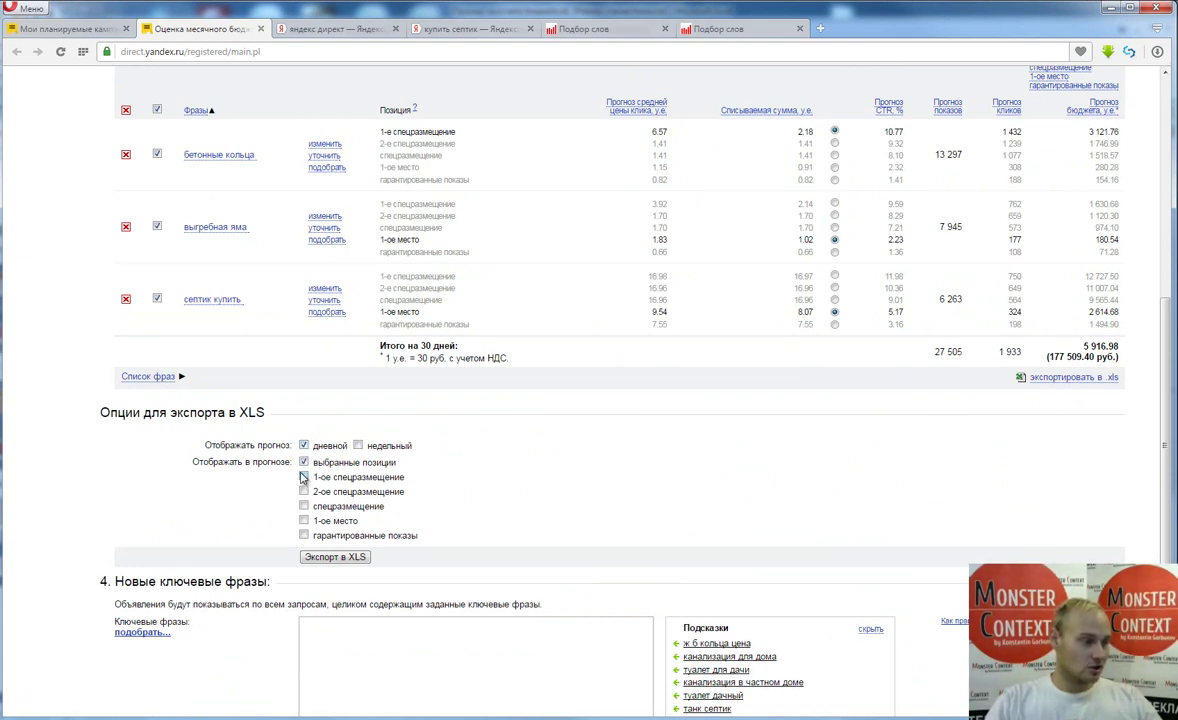
{"action": "left_click", "coordinate": [304, 477]}
{"action": "left_click", "coordinate": [304, 535]}
{"action": "left_click", "coordinate": [304, 520]}
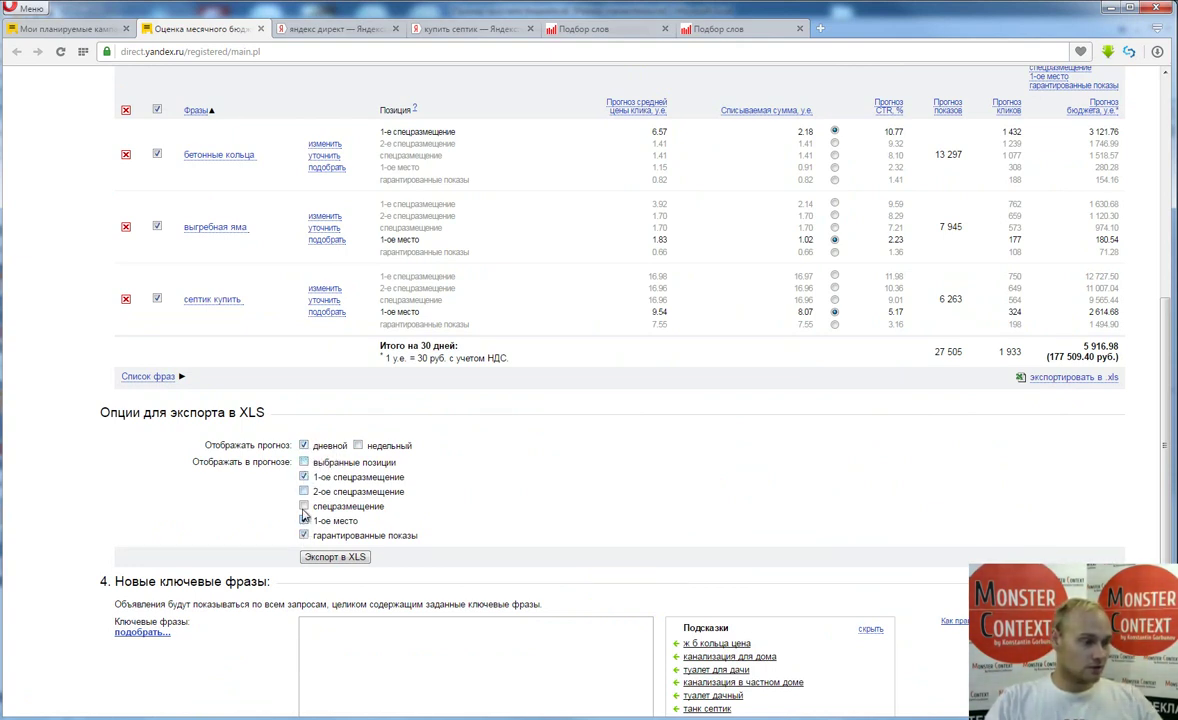
{"action": "left_click", "coordinate": [304, 493]}
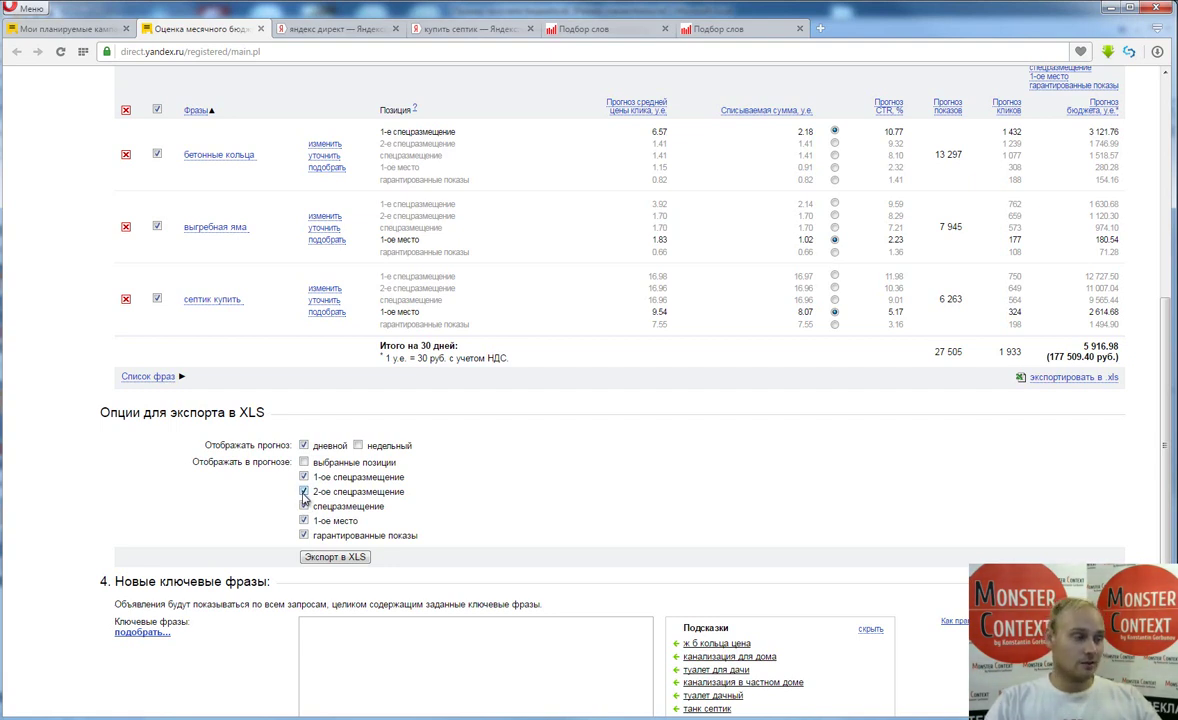
{"action": "left_click", "coordinate": [304, 492]}
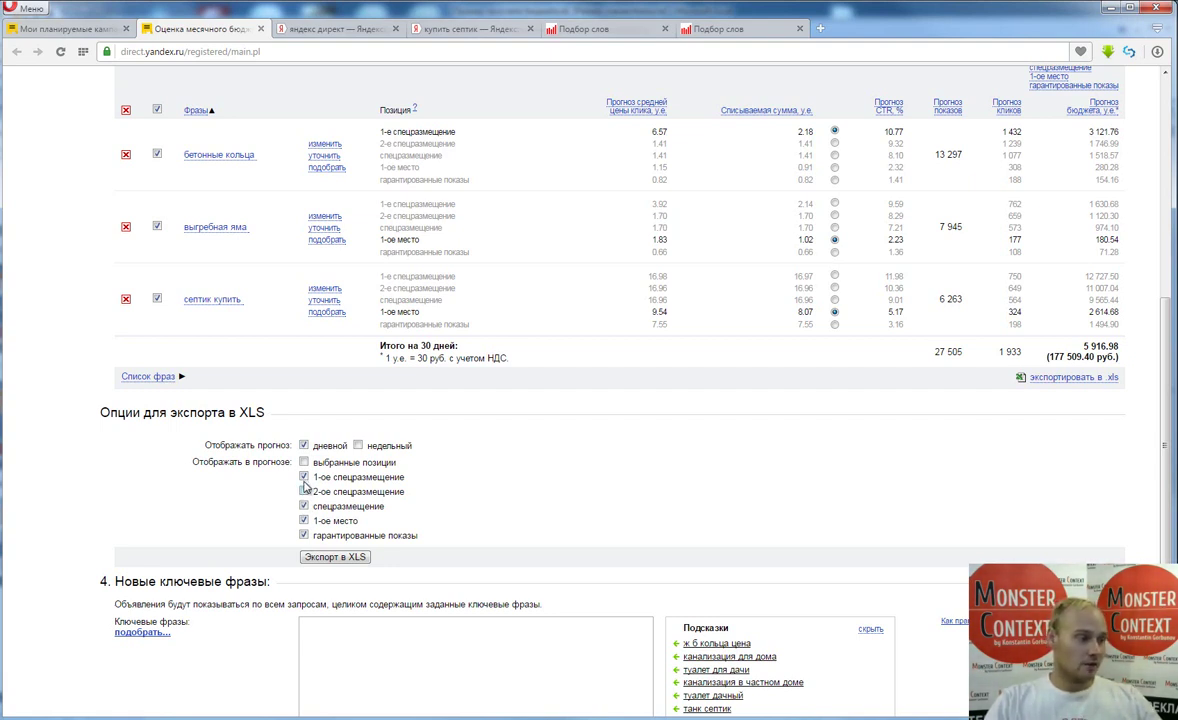
{"action": "left_click", "coordinate": [304, 506]}
{"action": "left_click", "coordinate": [304, 520]}
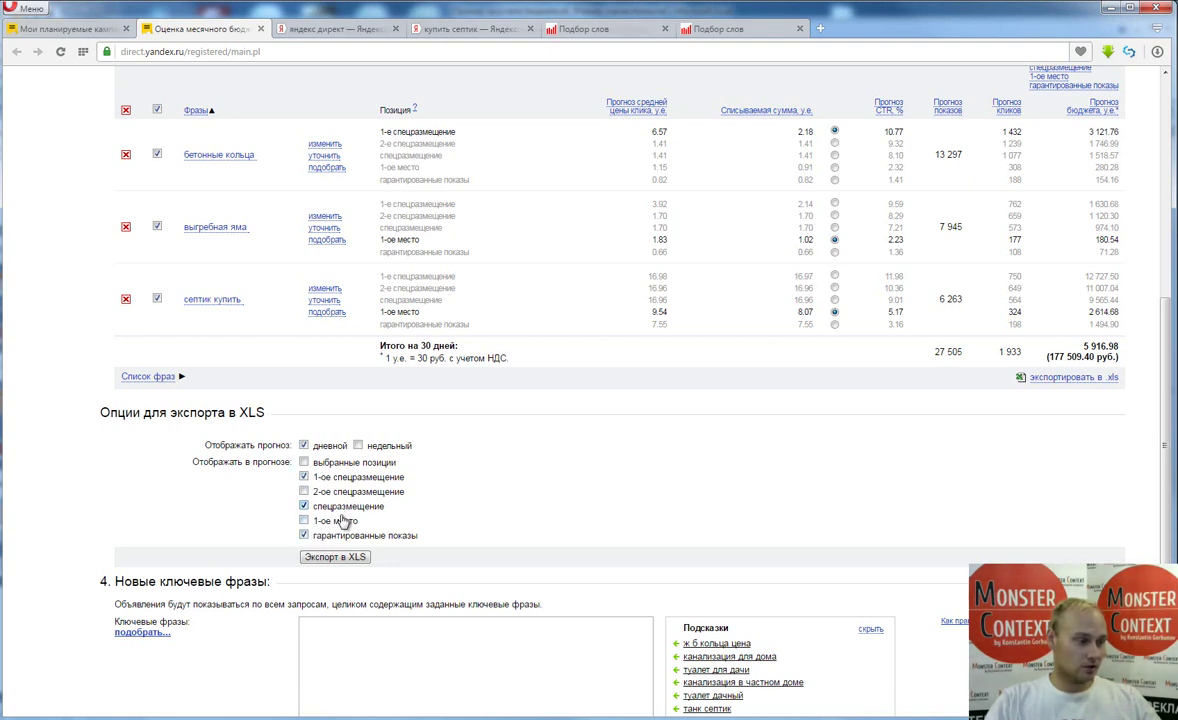
{"action": "left_click", "coordinate": [324, 558]}
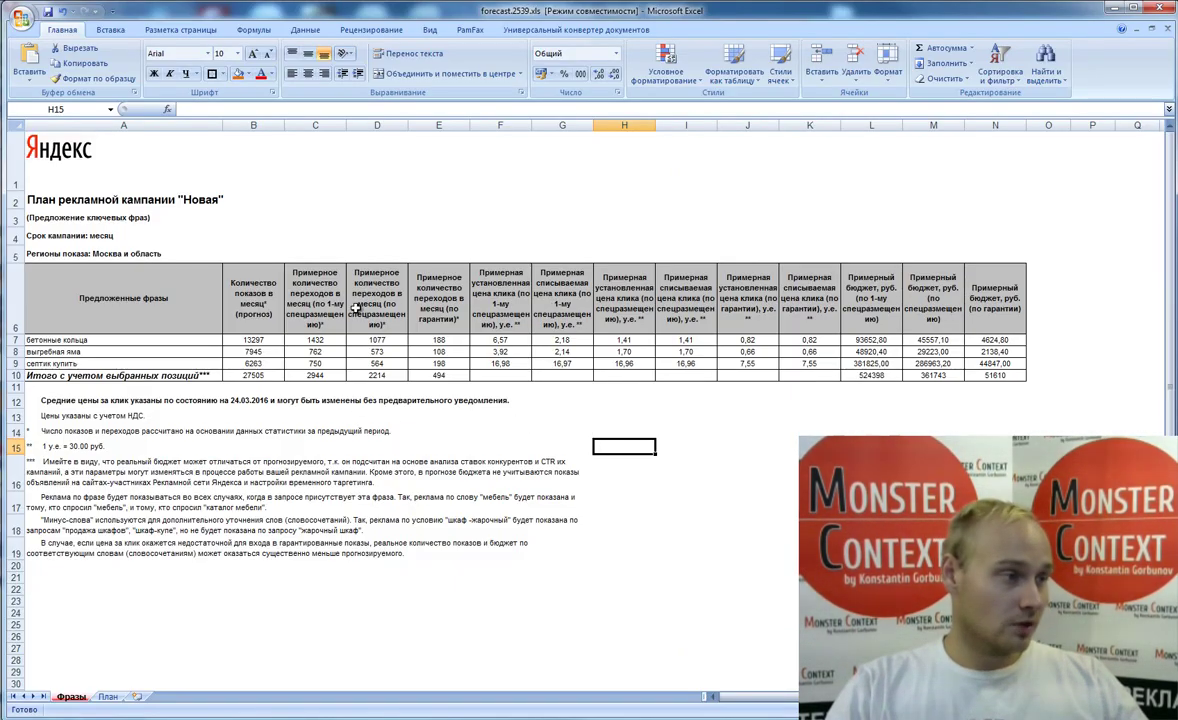
- Review the exported forecast in Excel: the phrases, their monthly impressions, and the clicks and click-price columns for each placement
{"action": "left_click_drag", "start_coordinate": [132, 340], "coordinate": [143, 363]}
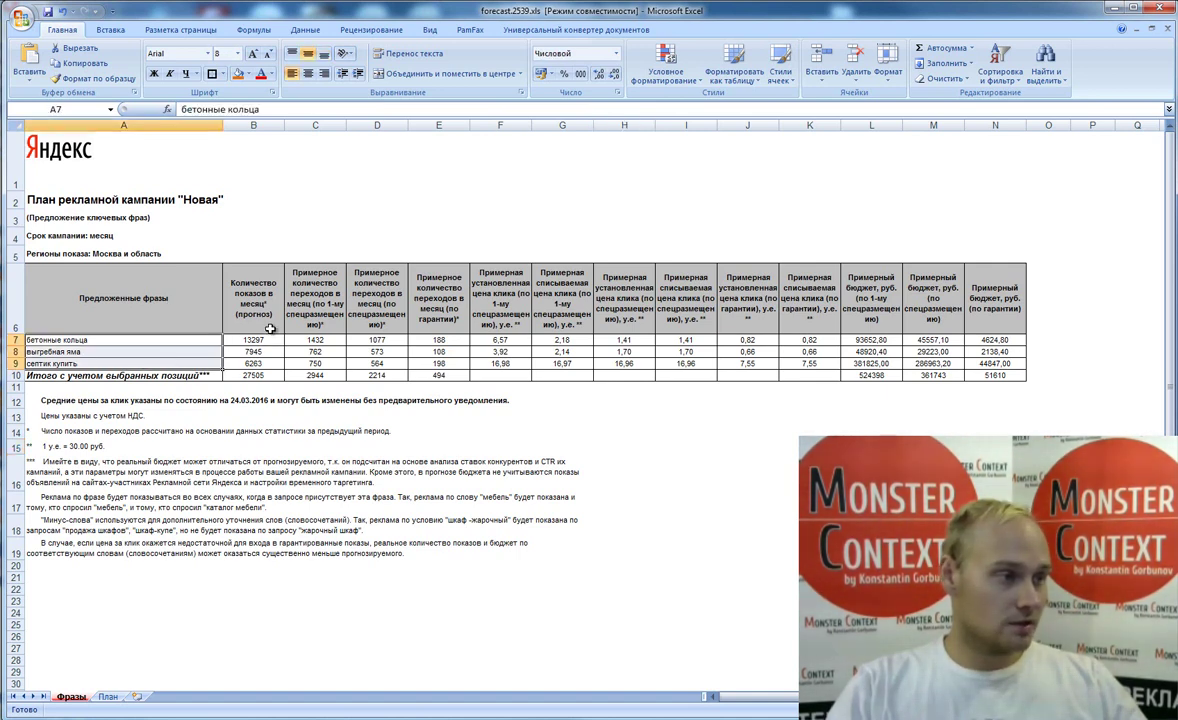
{"action": "left_click", "coordinate": [255, 340]}
{"action": "left_click", "coordinate": [258, 364]}
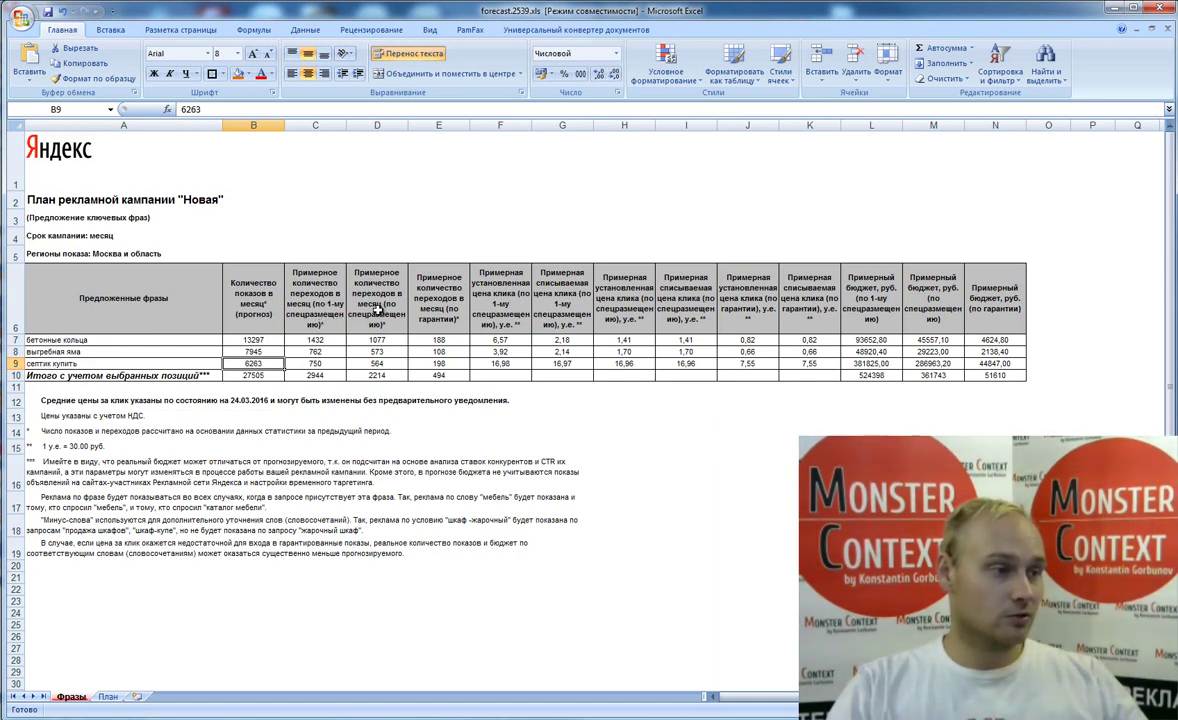
{"action": "left_click", "coordinate": [343, 284]}
{"action": "left_click", "coordinate": [456, 299]}
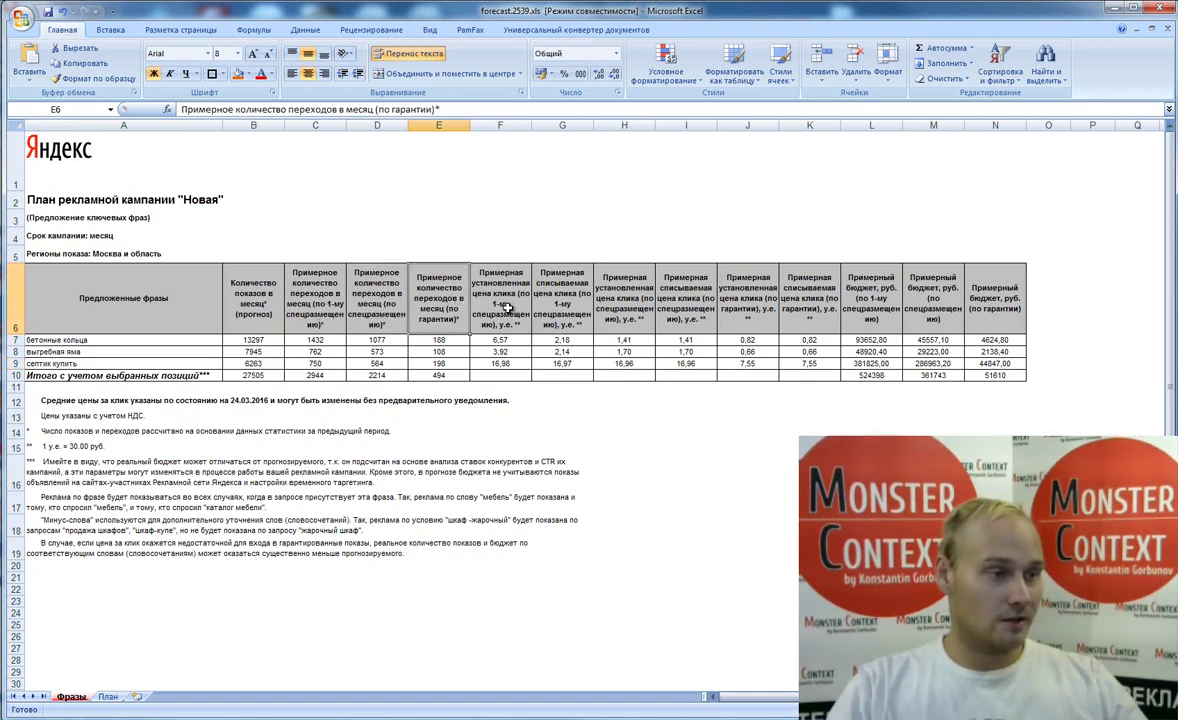
{"action": "left_click", "coordinate": [505, 291]}
{"action": "left_click", "coordinate": [649, 308]}
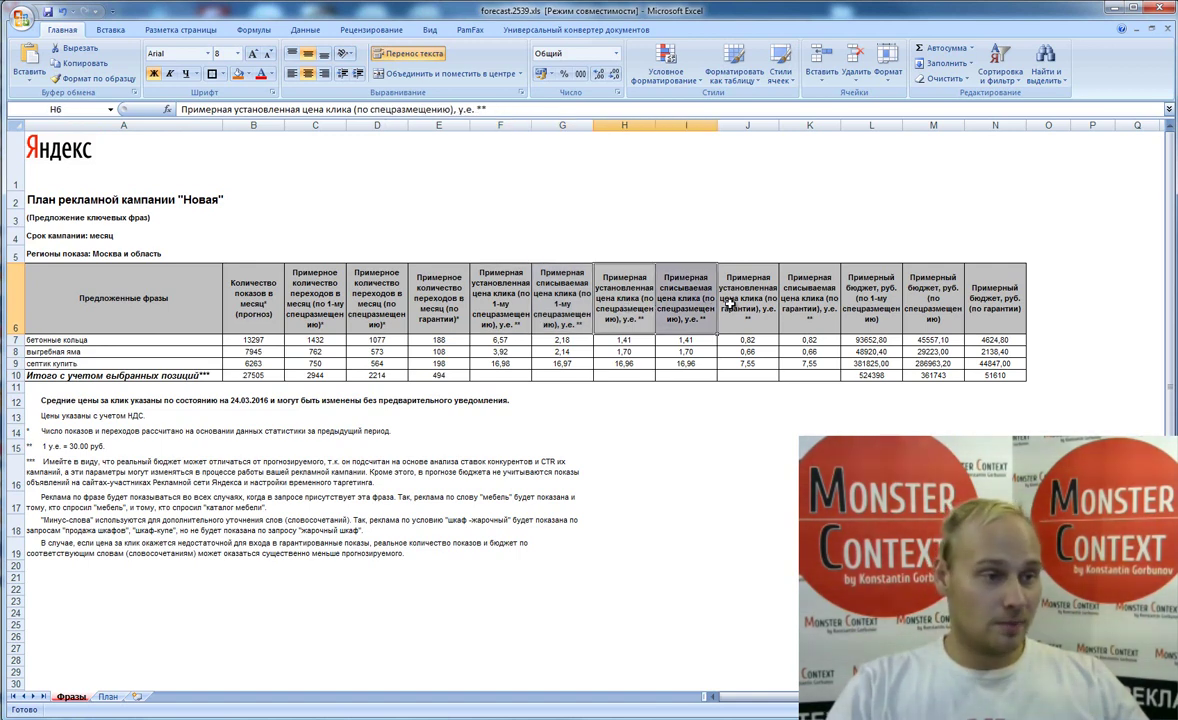
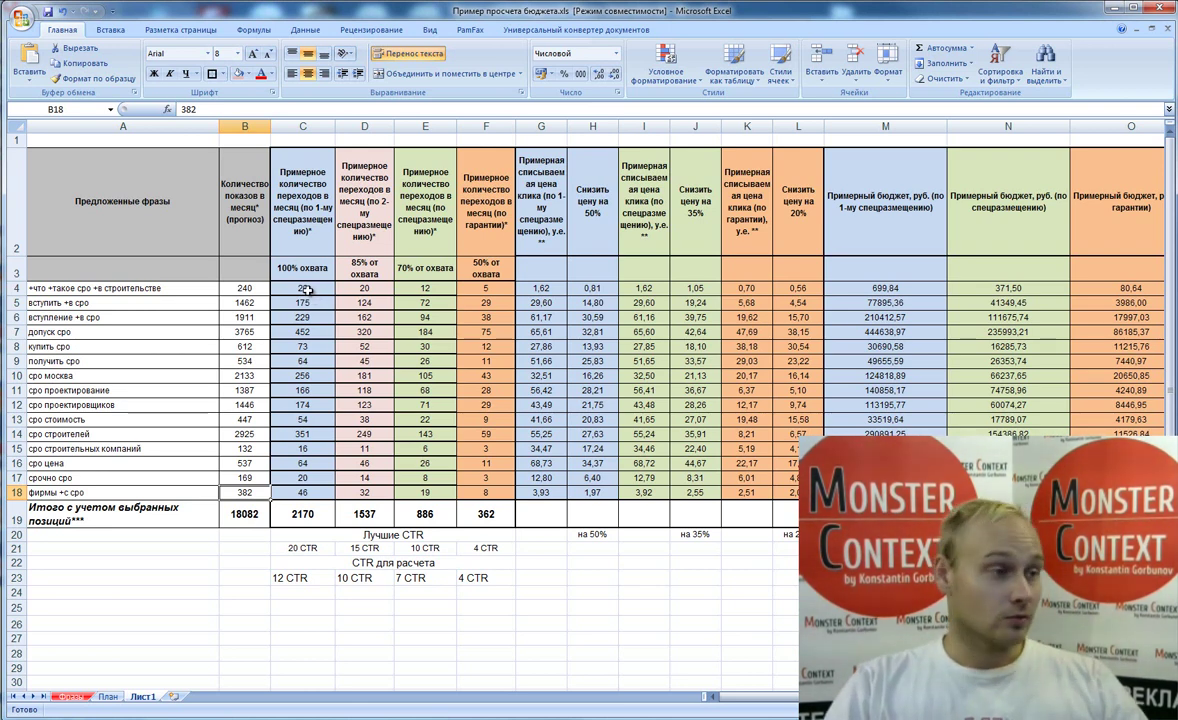
- In the workbook "Пример просчета бюджета.xls", examine the 1-е спецразмещение clicks formula in C4 and its calculation CTR in C23
{"action": "left_click", "coordinate": [306, 224]}
{"action": "left_click", "coordinate": [305, 289]}
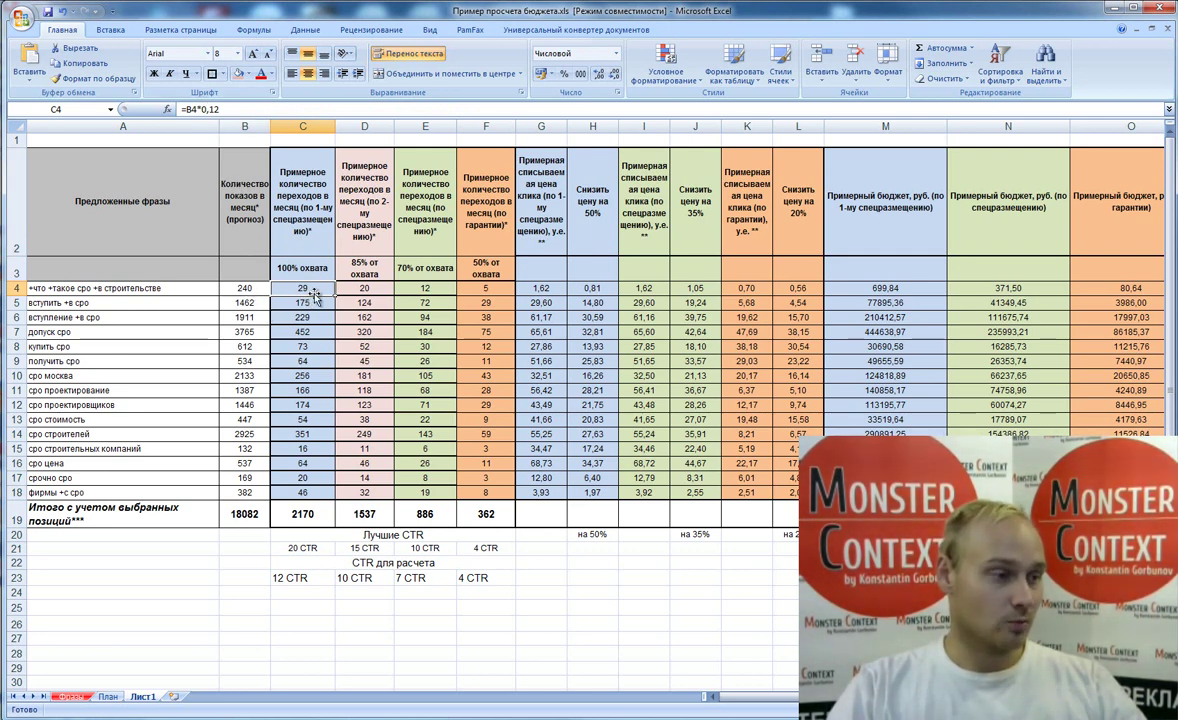
{"action": "left_click", "coordinate": [298, 579]}
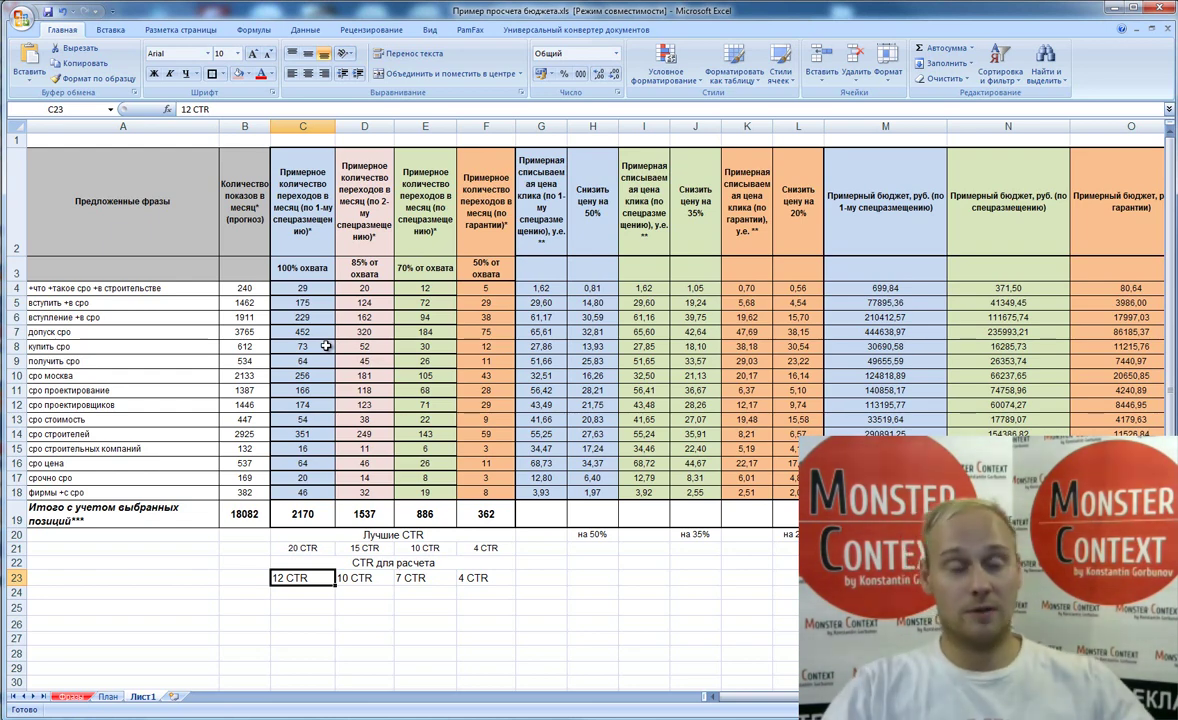
- Examine the 2-е спецразмещение clicks formula in D4 against its coverage share in D3 and calculation CTR in D23
{"action": "left_click", "coordinate": [364, 287]}
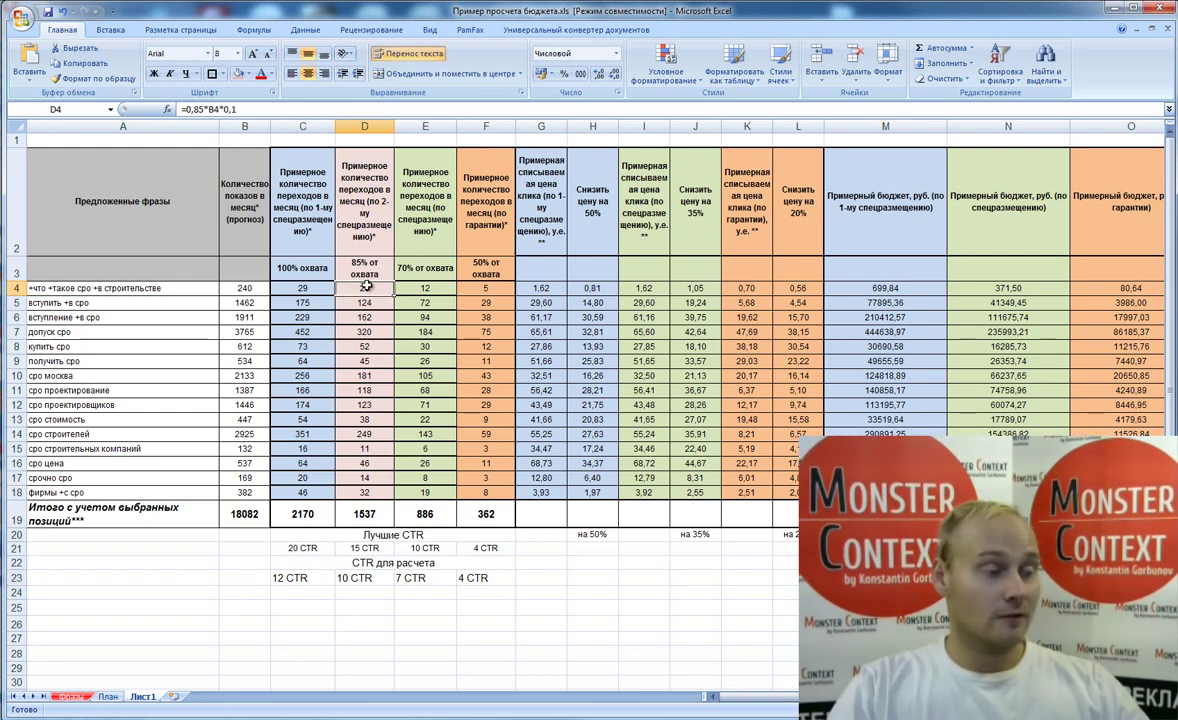
{"action": "left_click", "coordinate": [366, 266]}
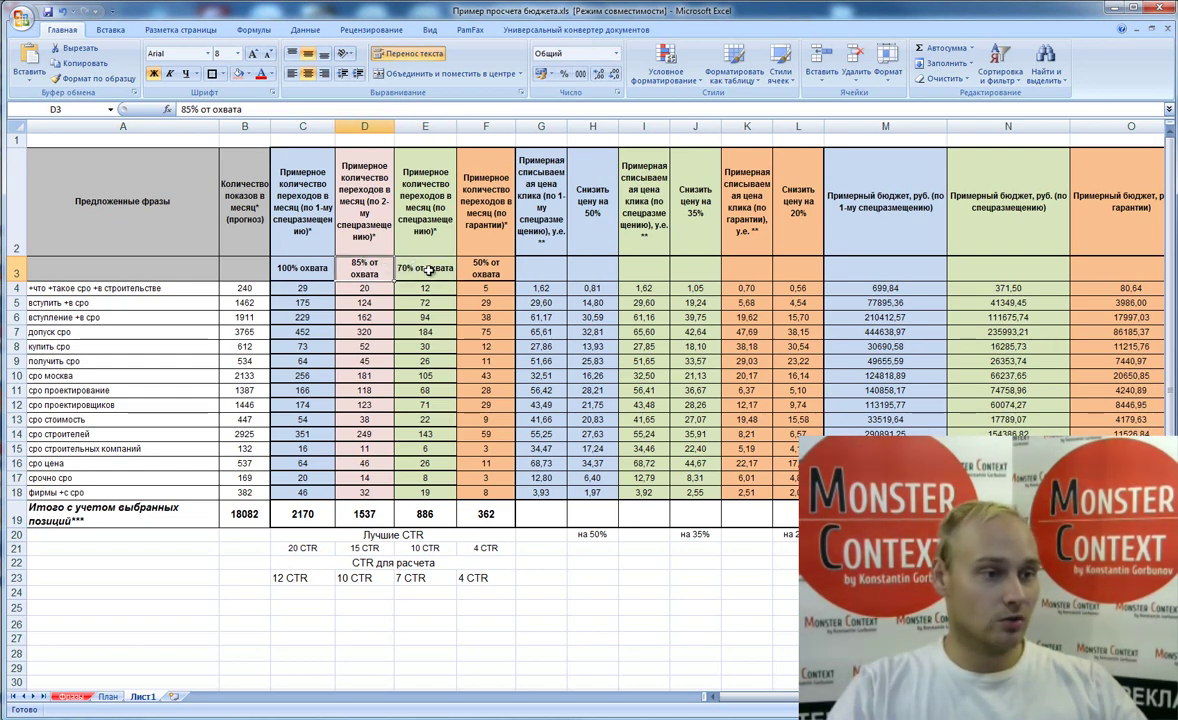
{"action": "left_click", "coordinate": [362, 289]}
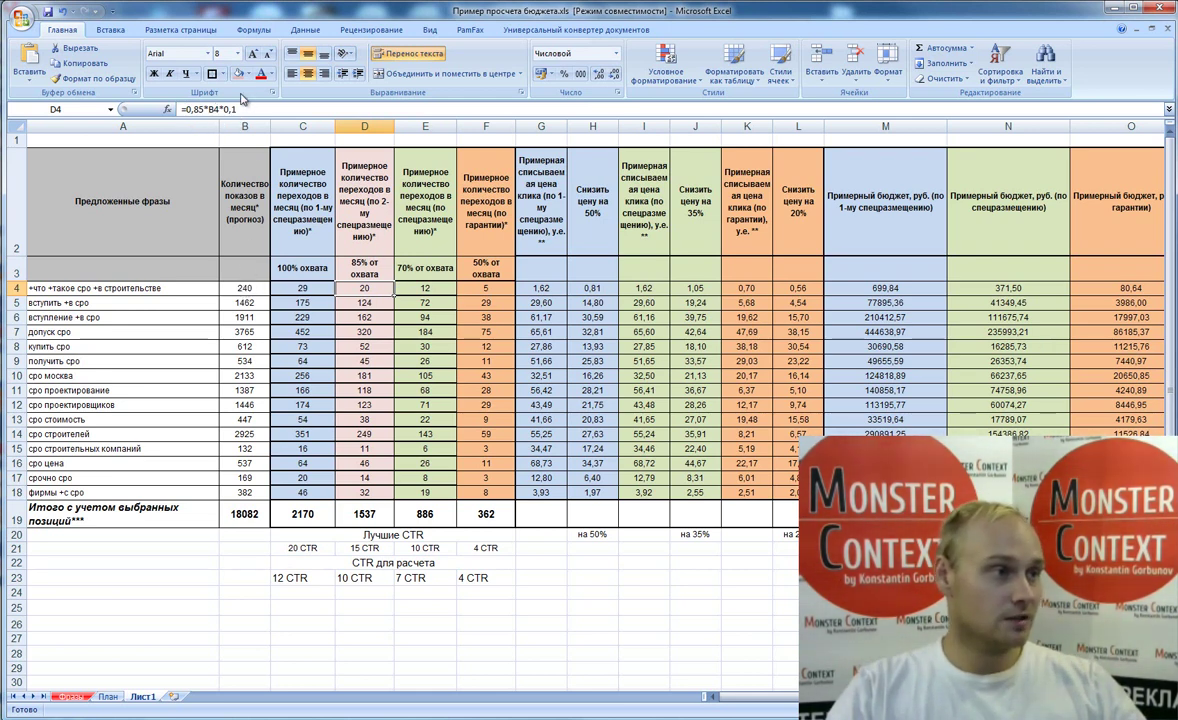
{"action": "left_click", "coordinate": [364, 580]}
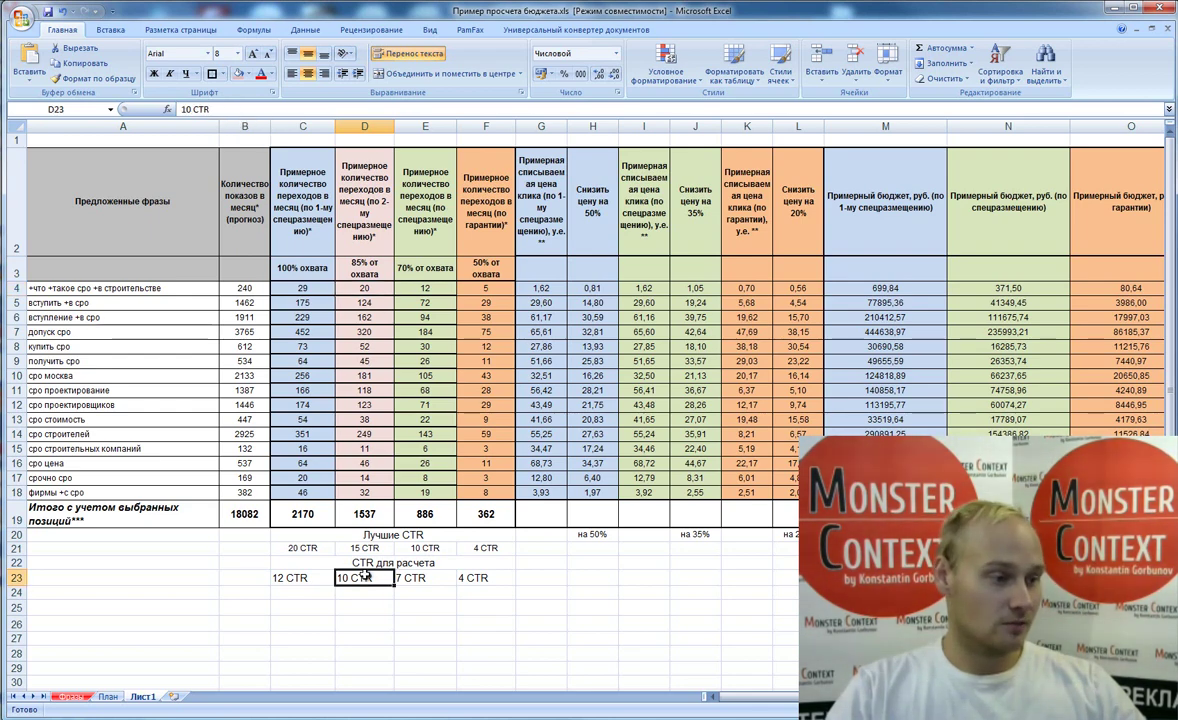
{"action": "left_click", "coordinate": [366, 288]}
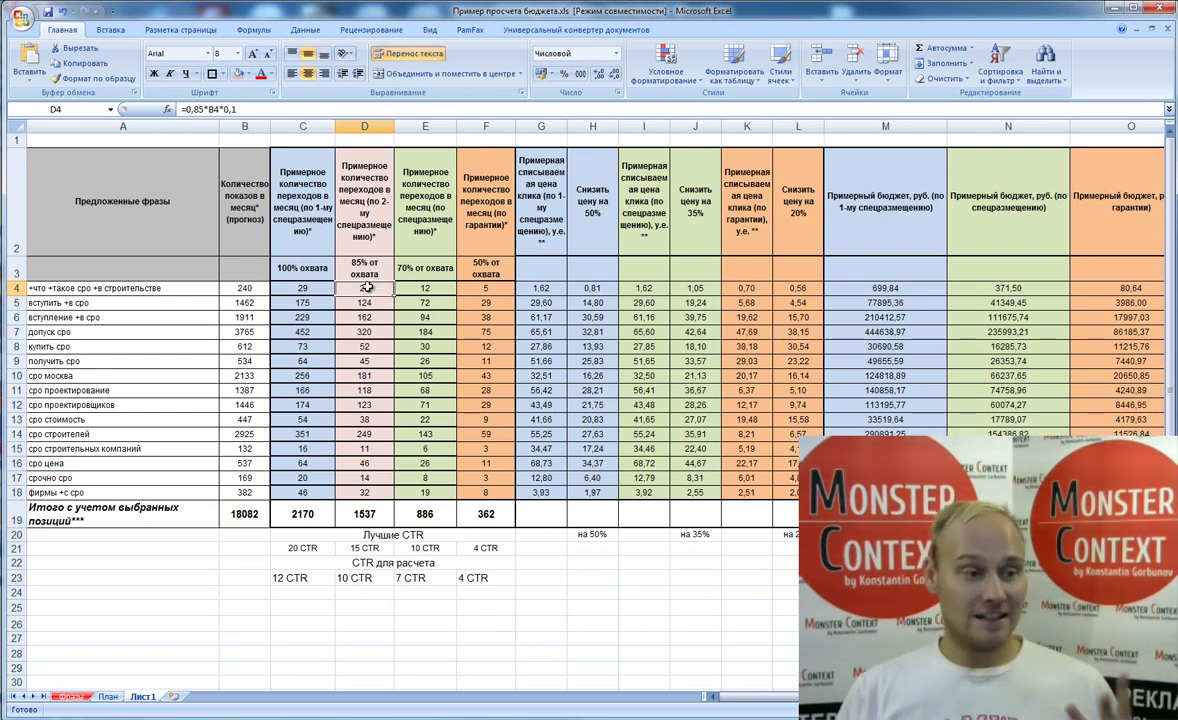
- Switch to the browser to view the ads in the "купить септик" search results, comparing them with the 2-е спецразмещение formula and coverage in Excel
{"action": "key", "text": "alt+Tab"}
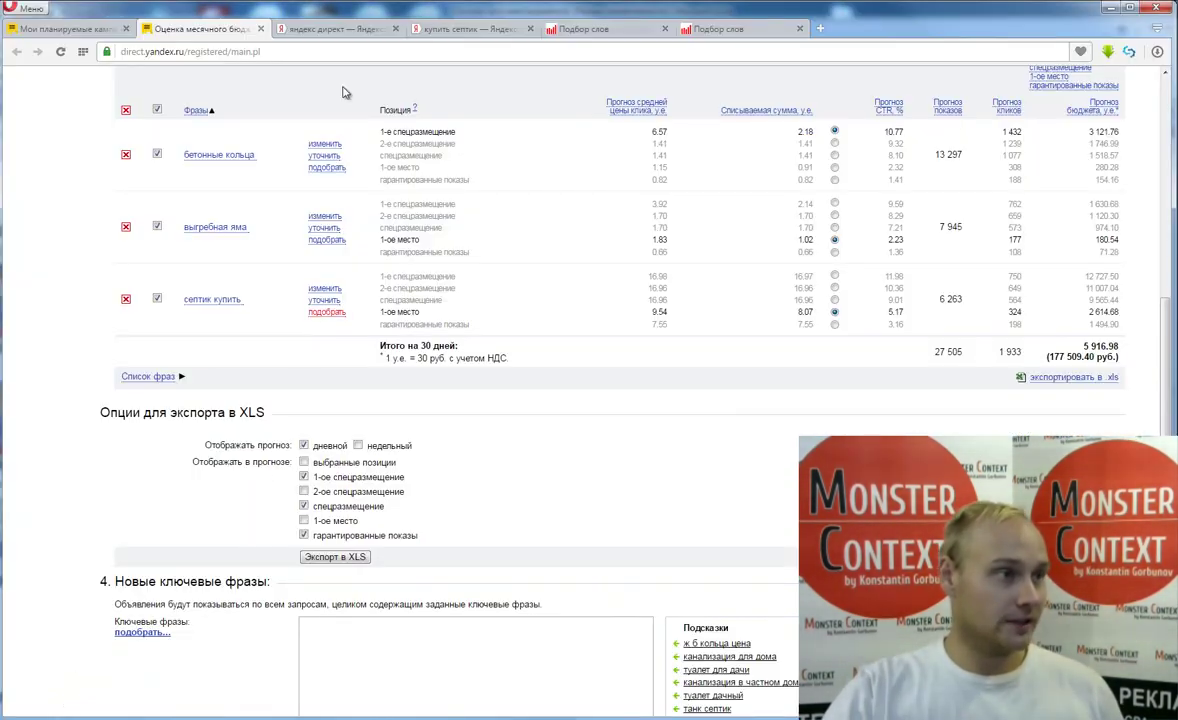
{"action": "left_click", "coordinate": [303, 47]}
{"action": "left_click", "coordinate": [328, 32]}
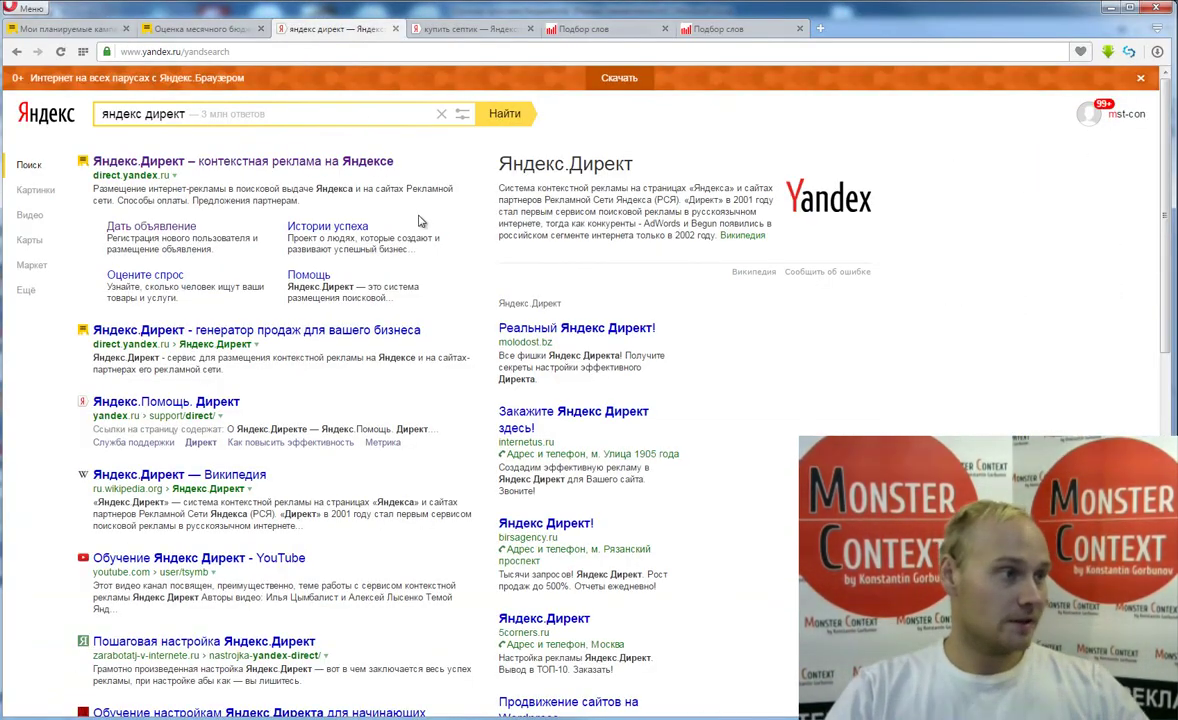
{"action": "left_click", "coordinate": [445, 29]}
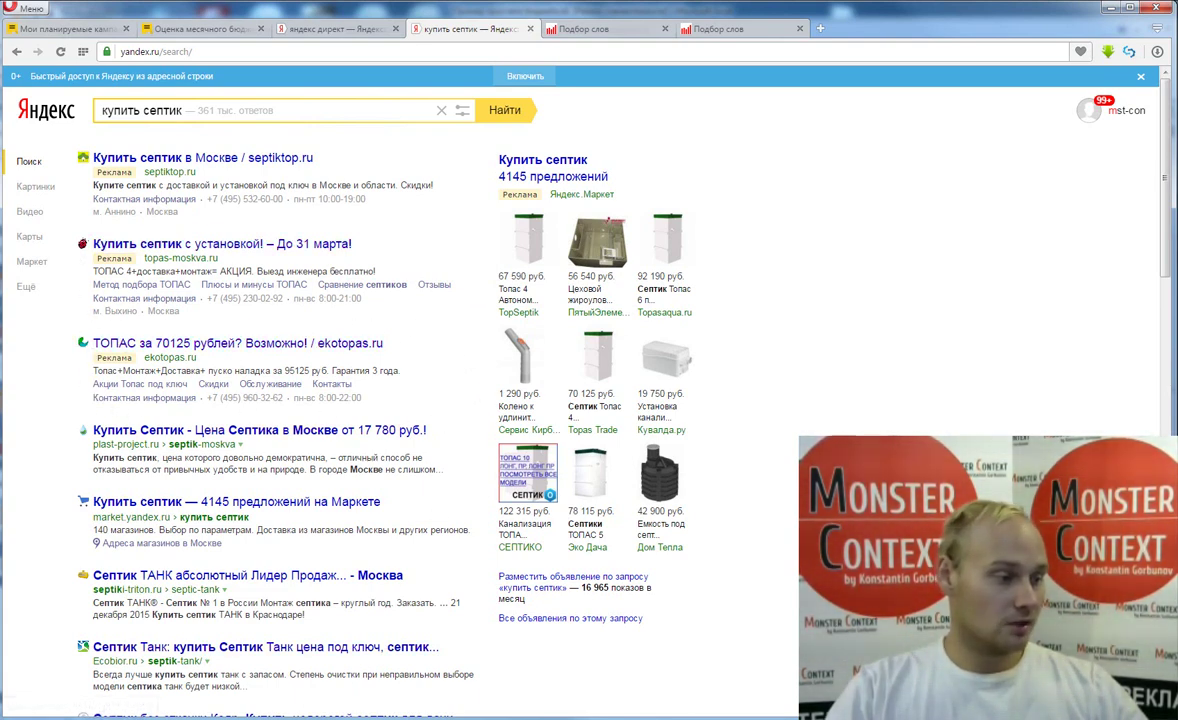
{"action": "mouse_move", "coordinate": [147, 626]}
{"action": "left_click", "coordinate": [61, 655]}
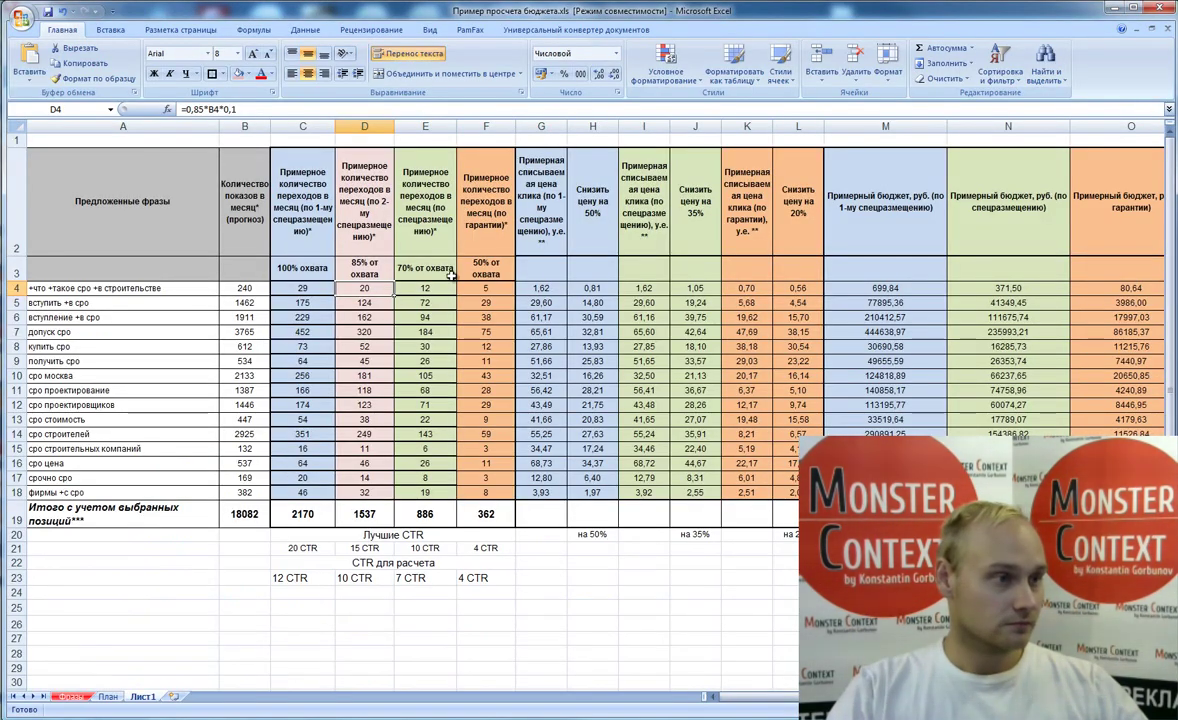
{"action": "left_click", "coordinate": [358, 287]}
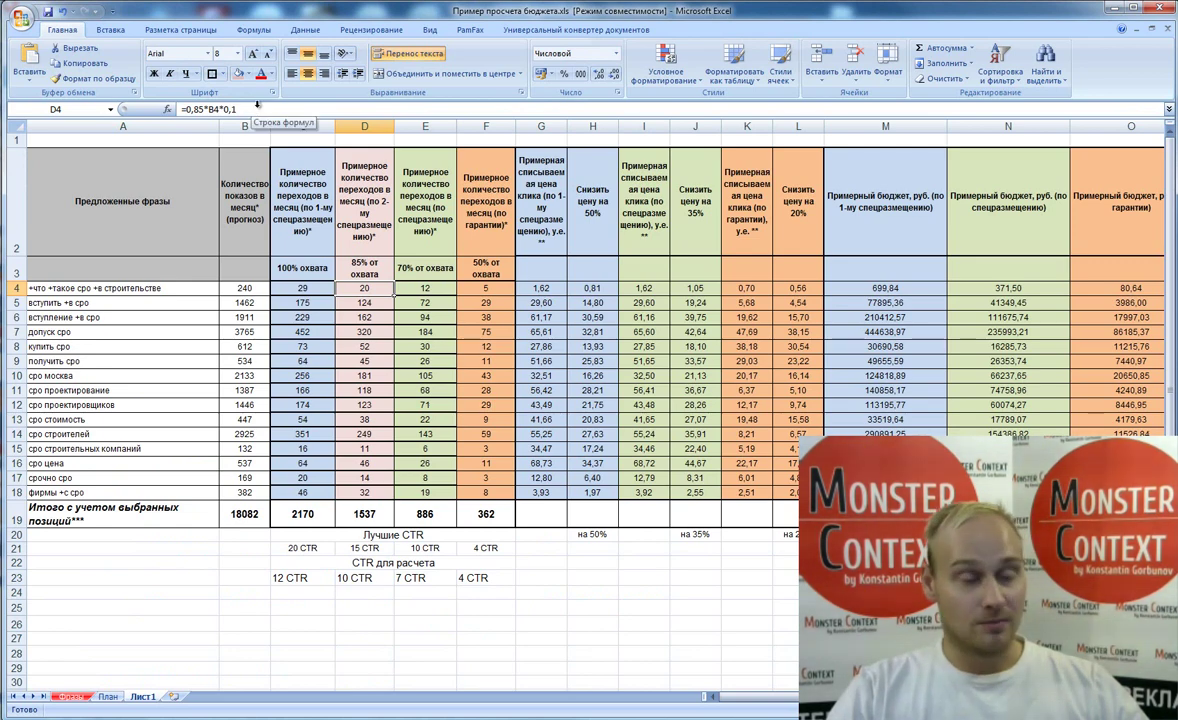
{"action": "key", "text": "alt+Tab"}
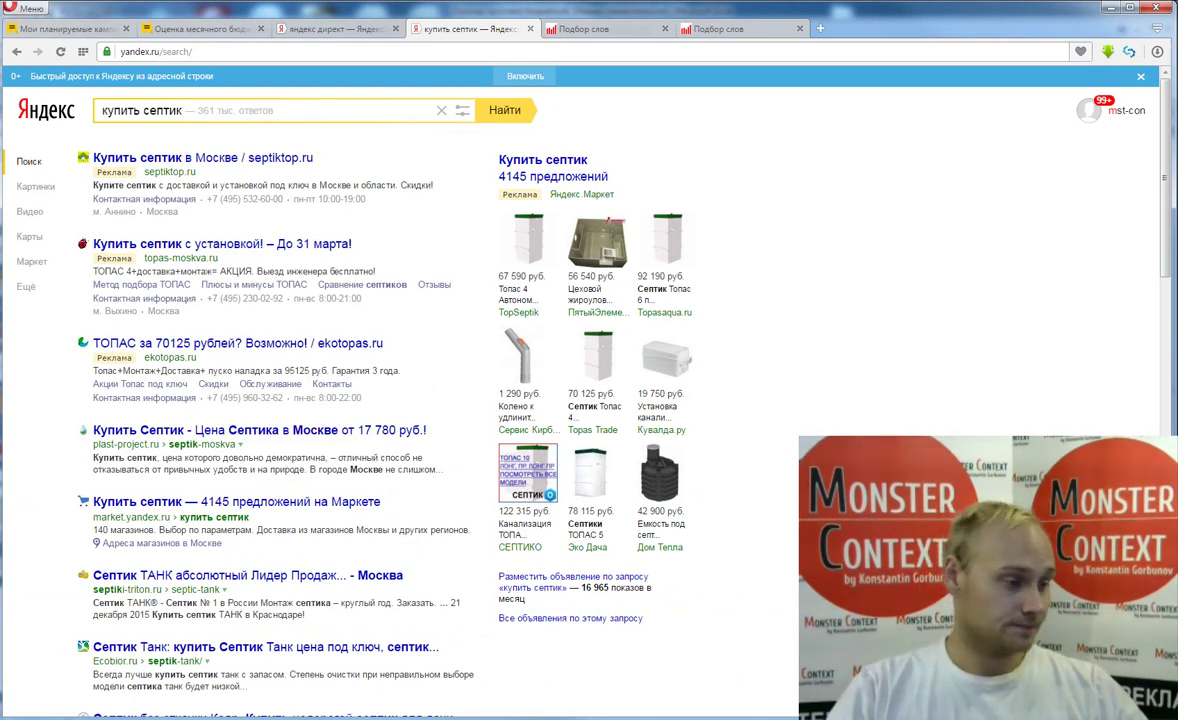
{"action": "key", "text": "alt+Tab"}
{"action": "left_click", "coordinate": [371, 274]}
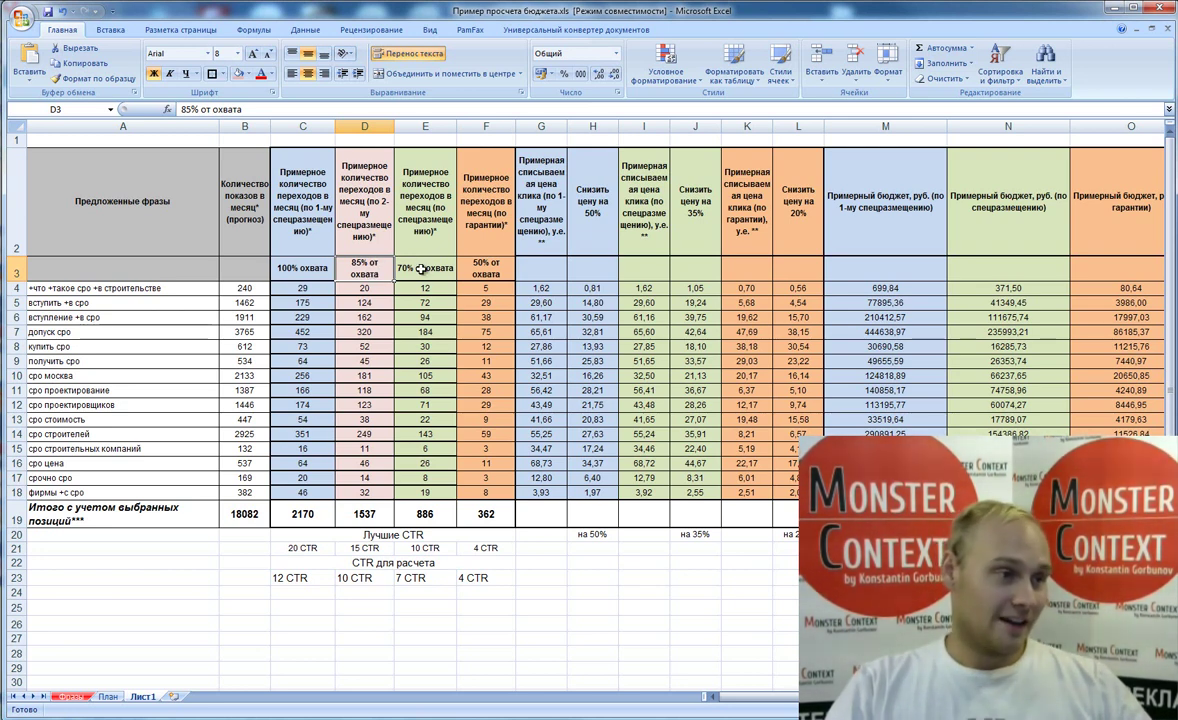
- Examine the спецразмещение coverage share in E3 and the clicks formula in E4
{"action": "left_click", "coordinate": [421, 268]}
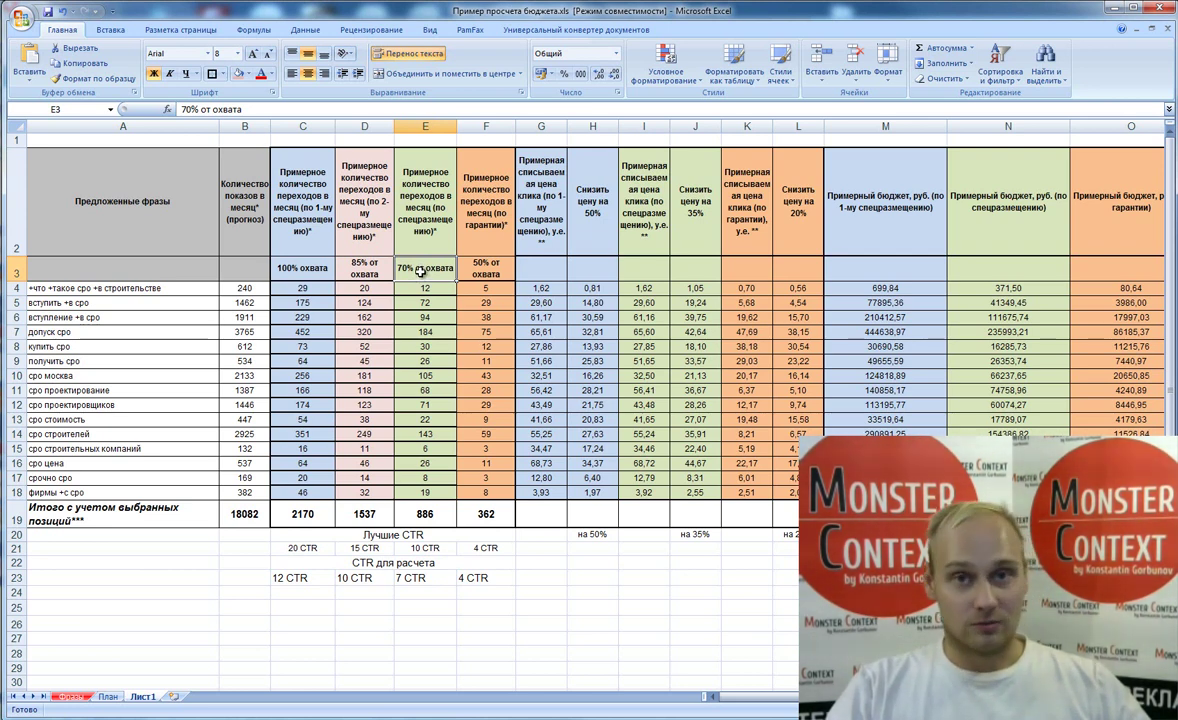
{"action": "key", "text": "Down"}
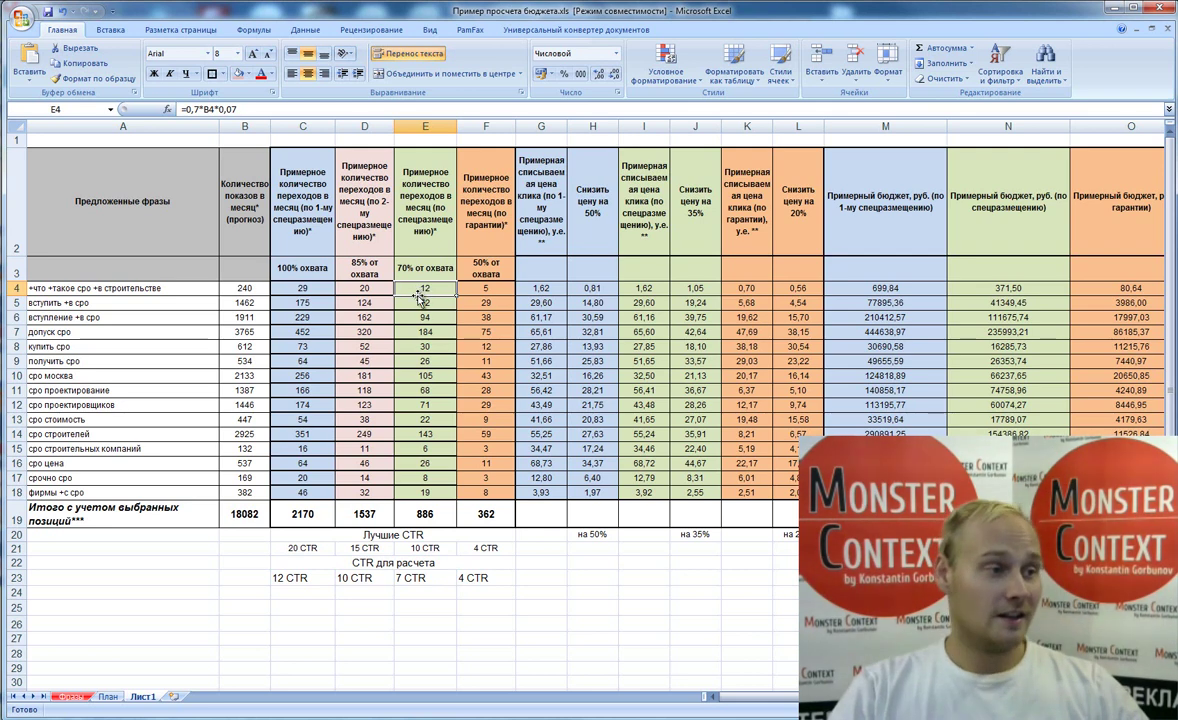
{"action": "left_click", "coordinate": [410, 269]}
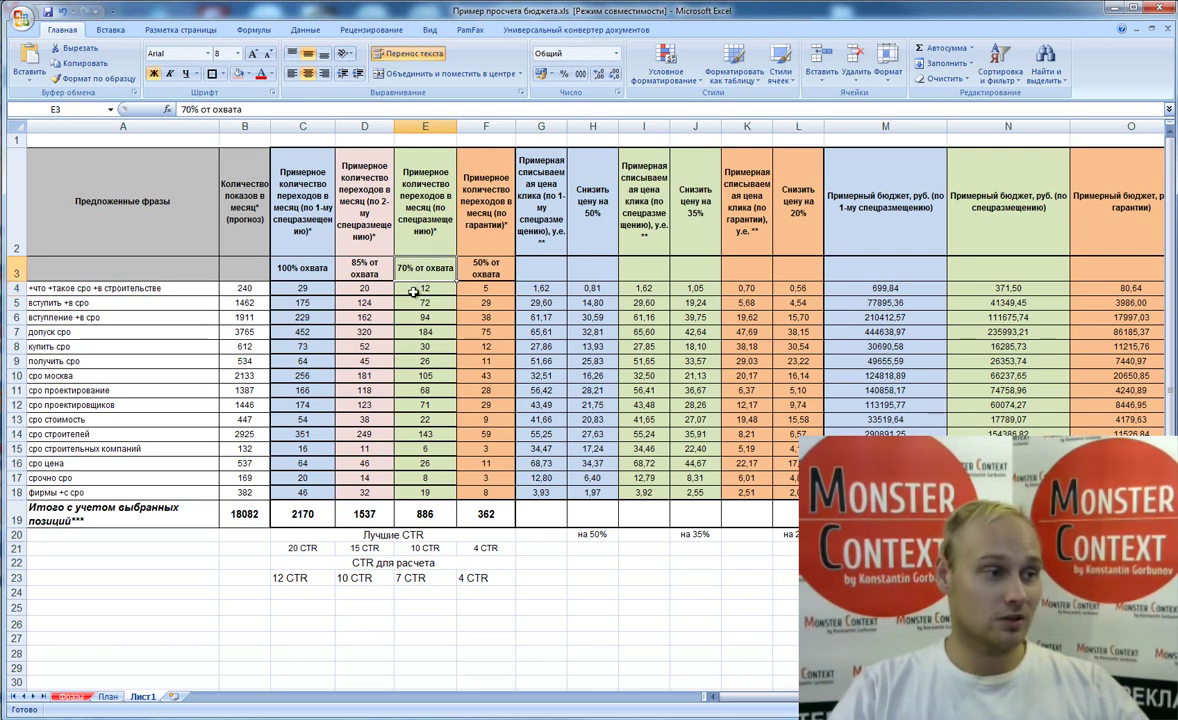
{"action": "left_click", "coordinate": [420, 288]}
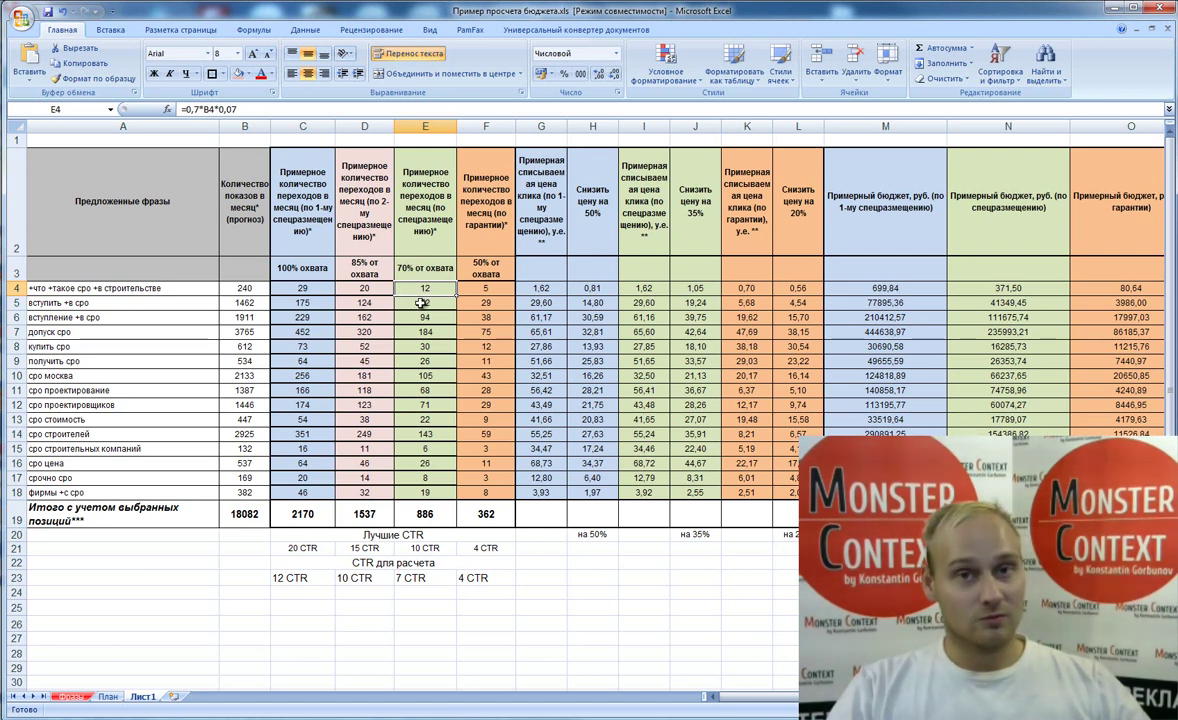
- Examine the guaranteed-placement clicks formula in F4 and compare the coverage shares in D3, E3 and F3
{"action": "left_click", "coordinate": [482, 268]}
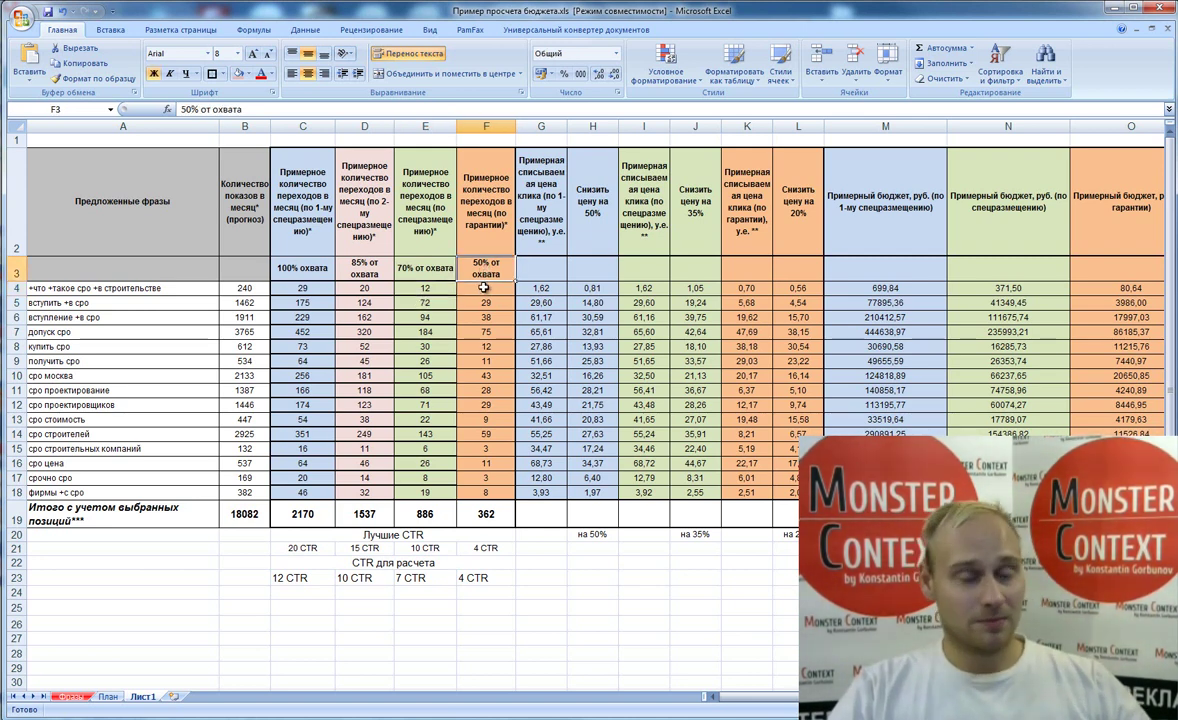
{"action": "left_click", "coordinate": [484, 288]}
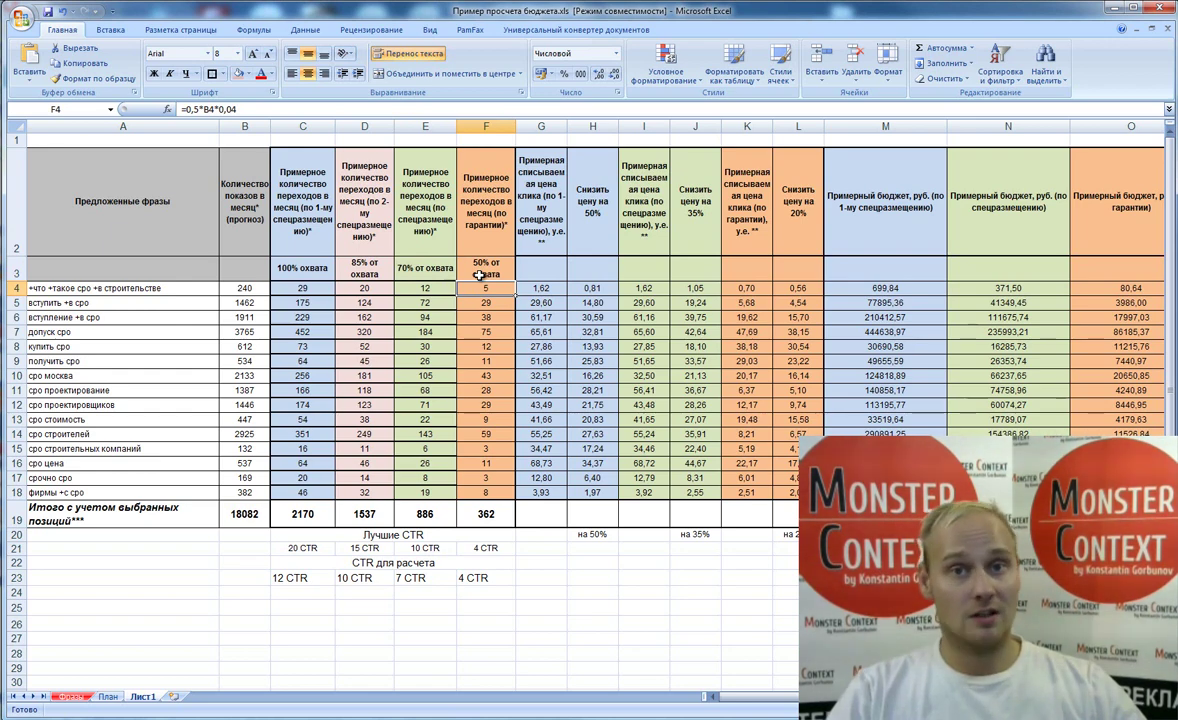
{"action": "left_click", "coordinate": [405, 258]}
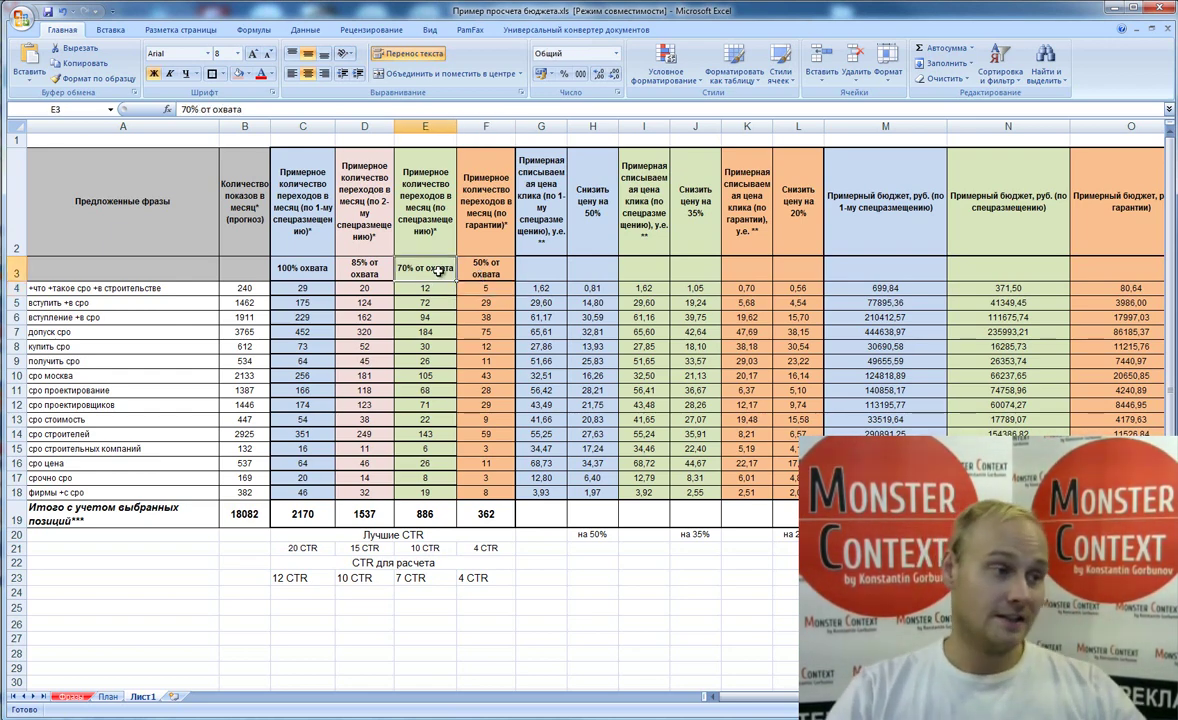
{"action": "left_click", "coordinate": [355, 258]}
{"action": "left_click", "coordinate": [430, 266]}
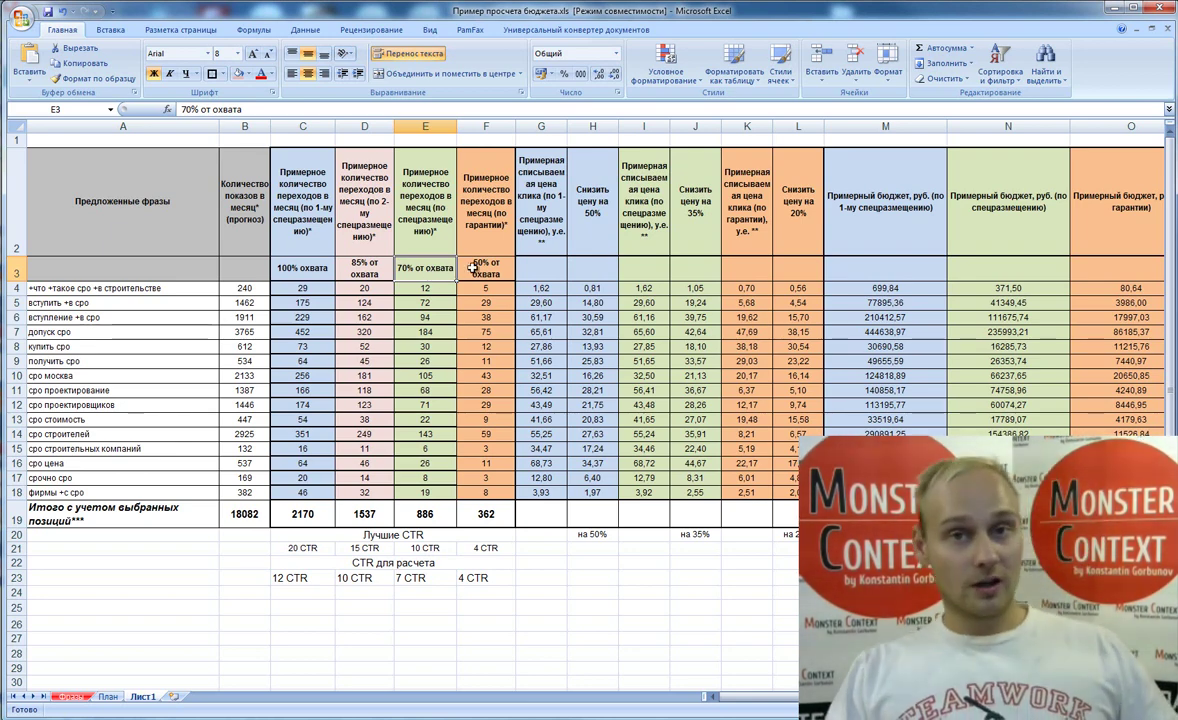
{"action": "left_click", "coordinate": [480, 265]}
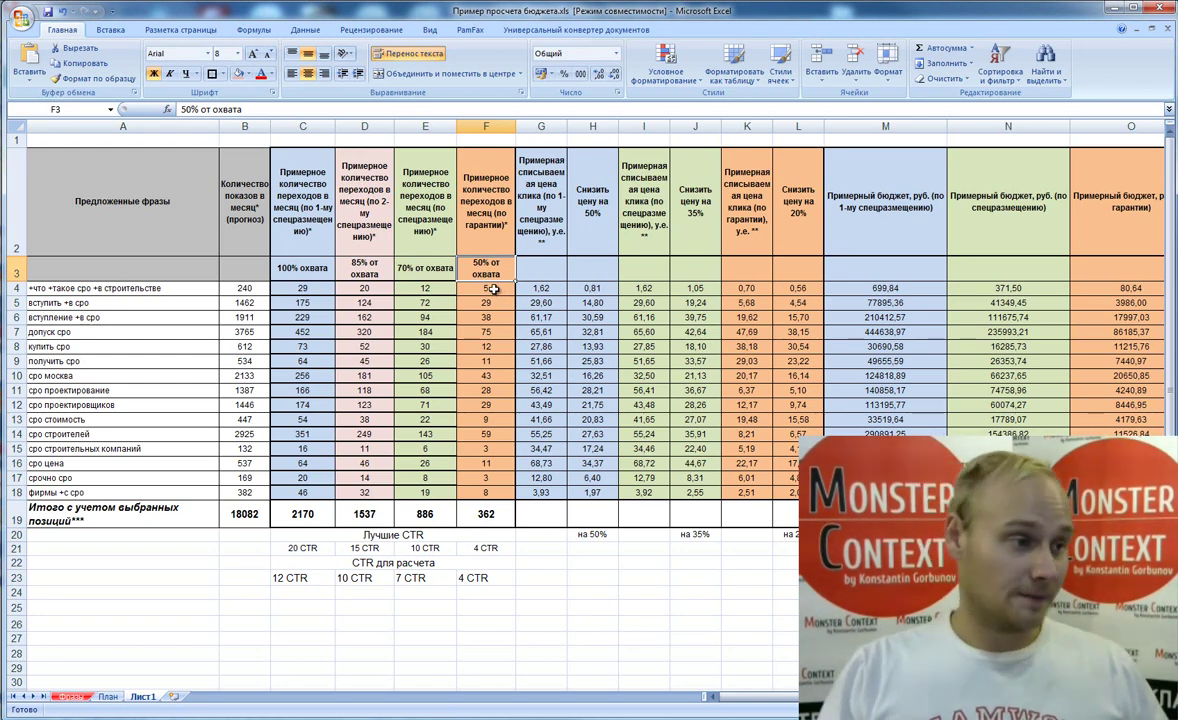
- Compare the guaranteed-placement clicks formula in F4 with the best CTR in F21
{"action": "left_click", "coordinate": [493, 289]}
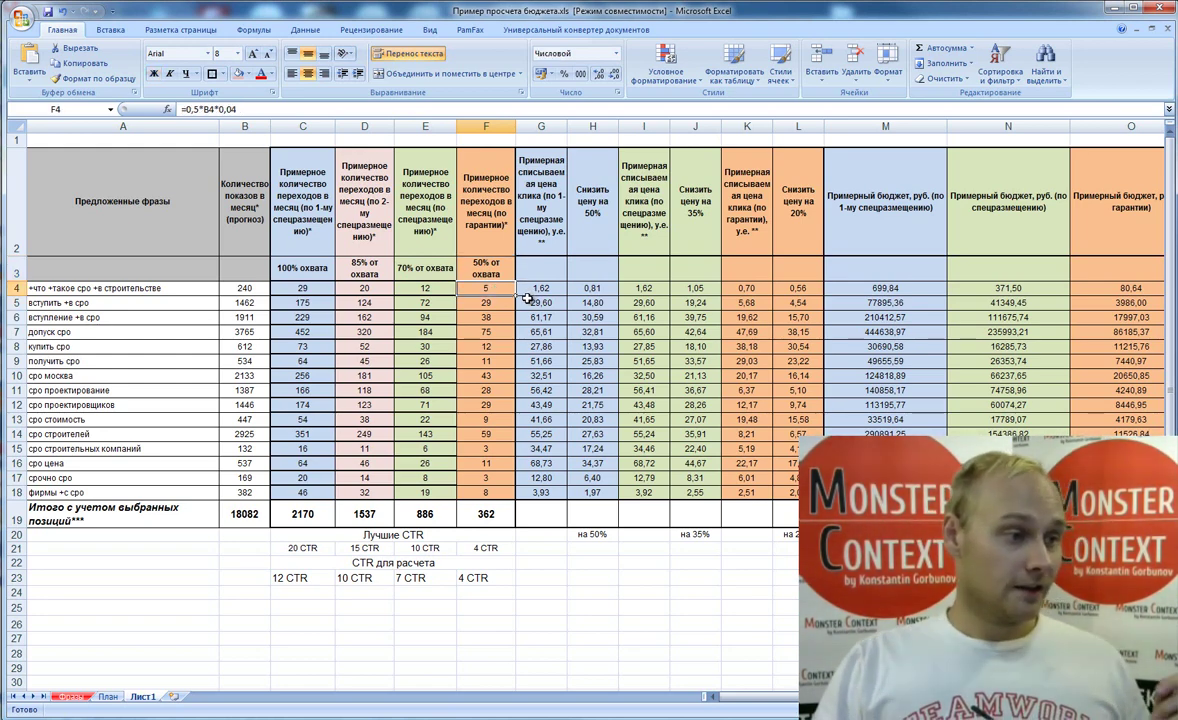
{"action": "left_click", "coordinate": [494, 549]}
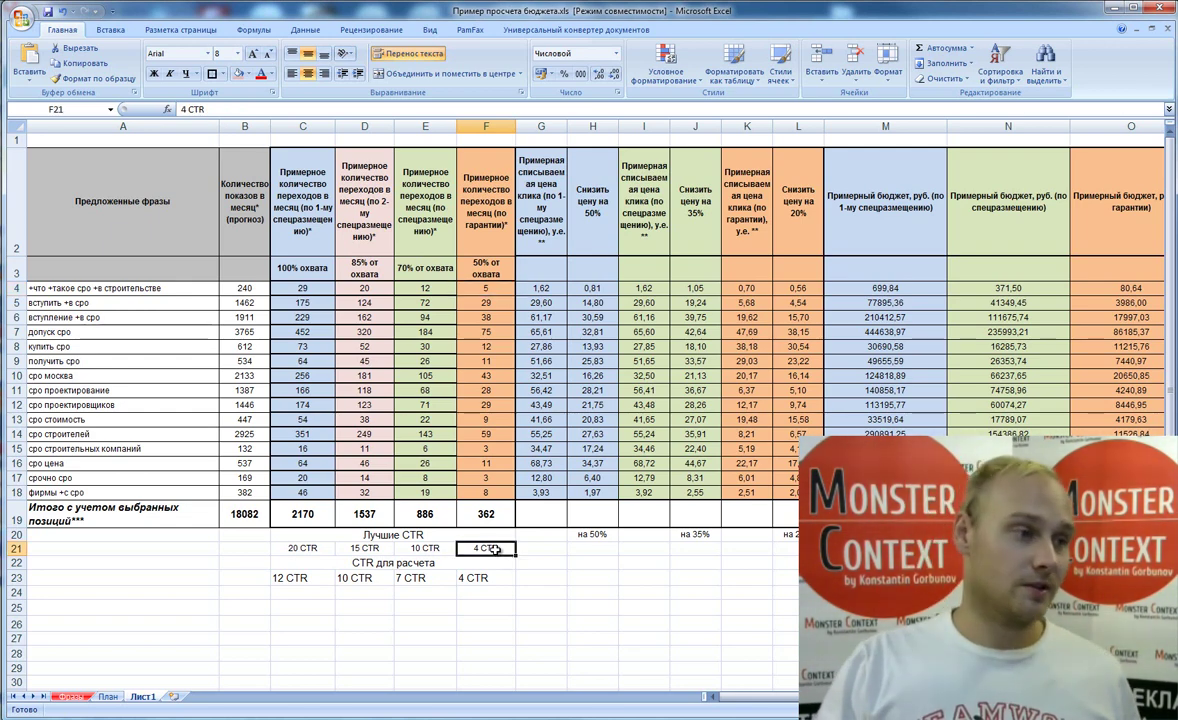
{"action": "left_click", "coordinate": [490, 288]}
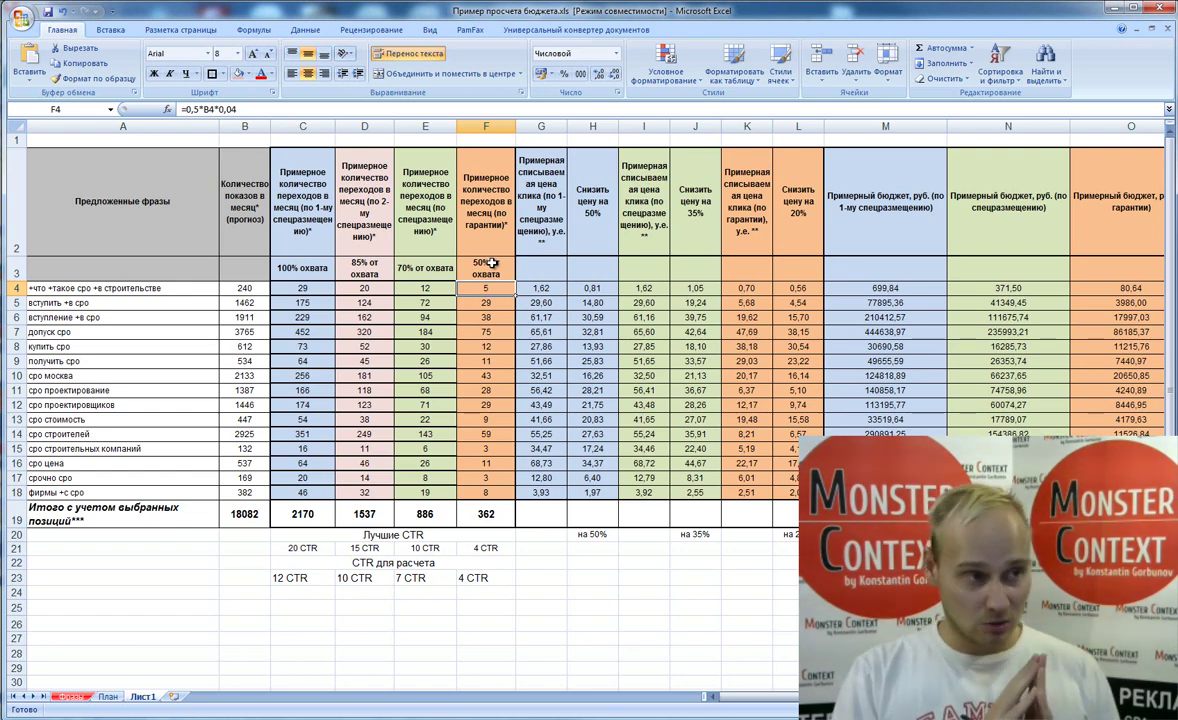
- Examine the approximate charged click prices for each placement in G4, I4 and K4
{"action": "left_click", "coordinate": [540, 288]}
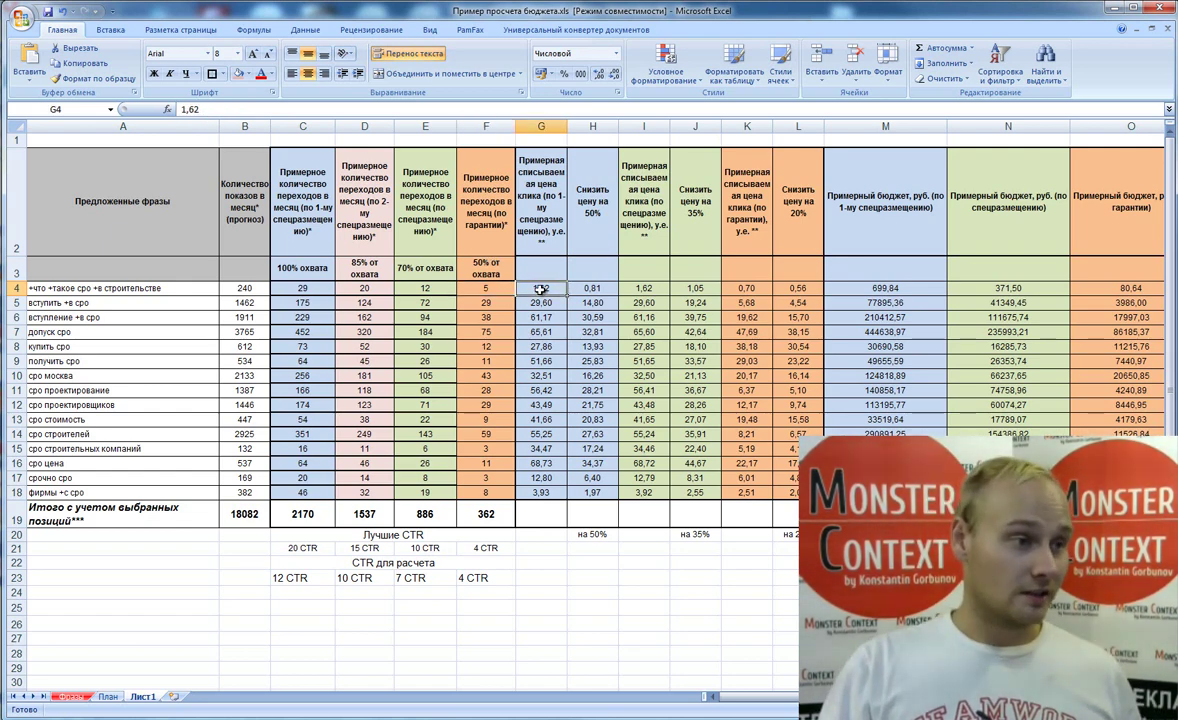
{"action": "left_click", "coordinate": [643, 288]}
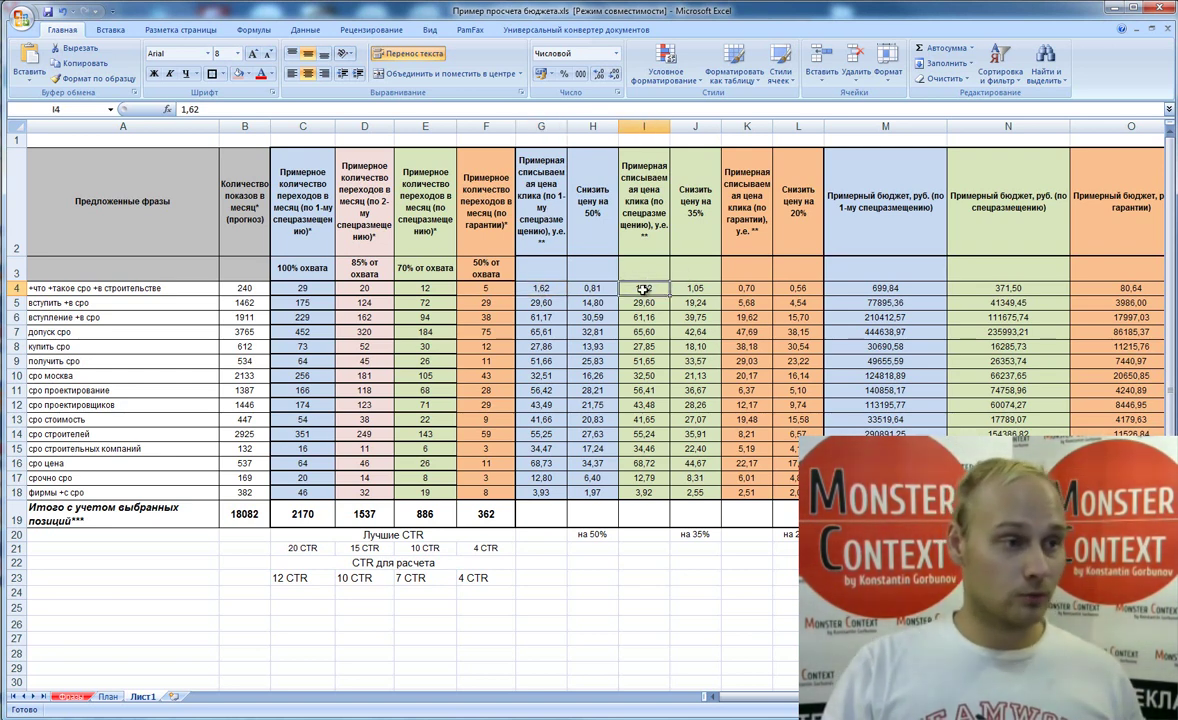
{"action": "left_click", "coordinate": [746, 288]}
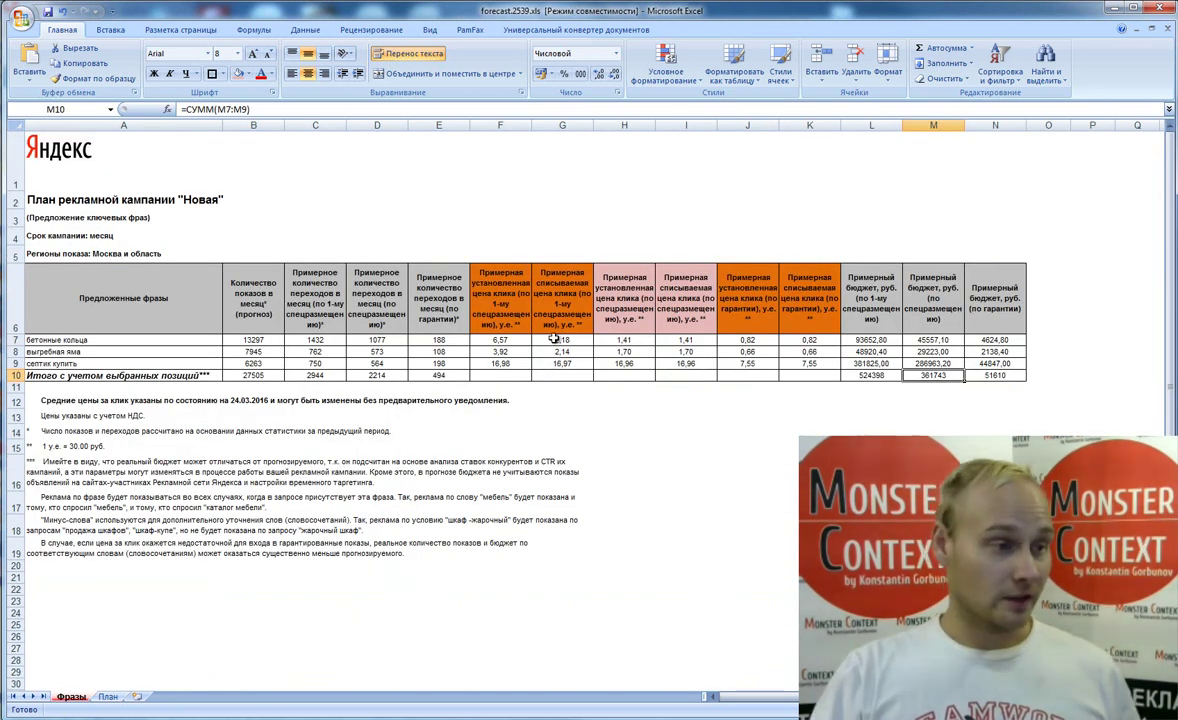
- In the forecast.2539.xls workbook, examine the charged click-price columns G, I and K alongside the set-price column F
{"action": "left_click", "coordinate": [512, 292]}
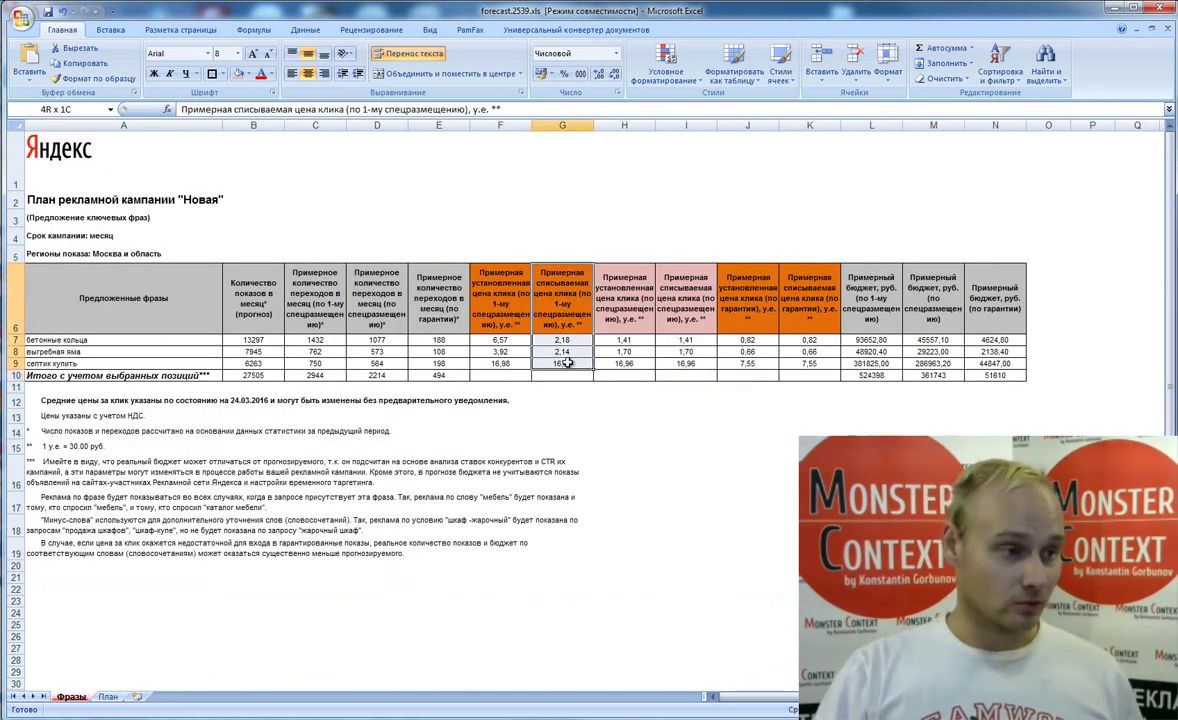
{"action": "left_click", "coordinate": [562, 363]}
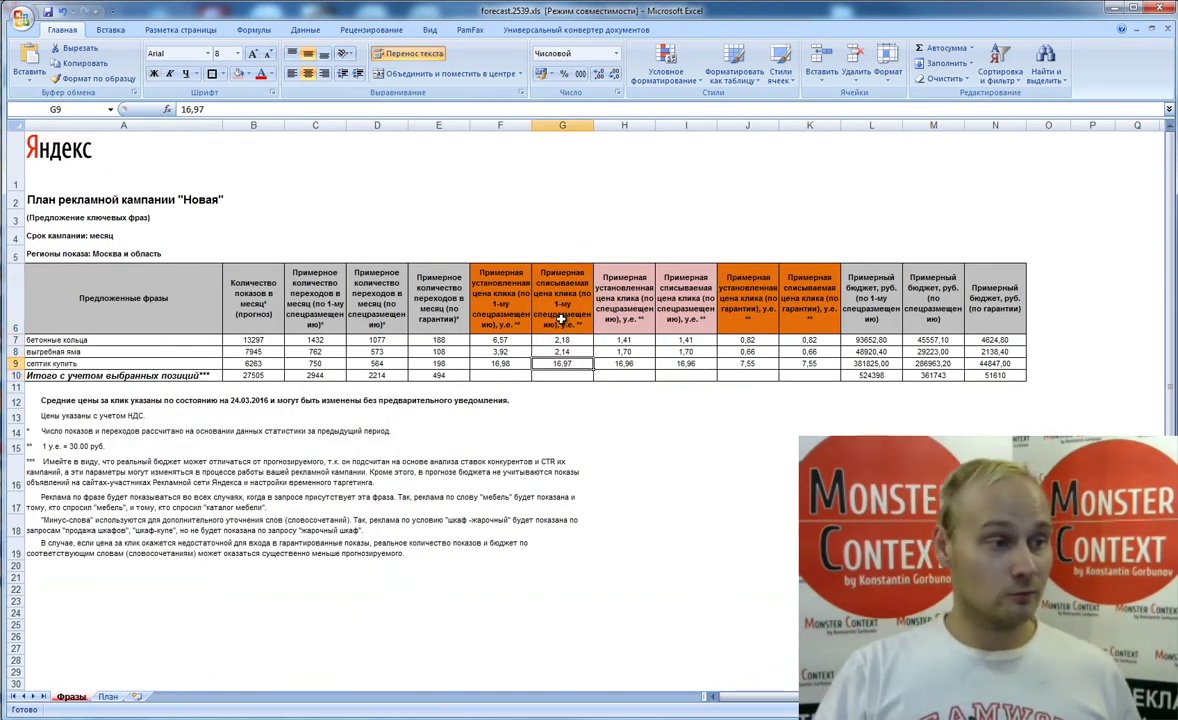
{"action": "left_click_drag", "start_coordinate": [500, 300], "coordinate": [500, 363]}
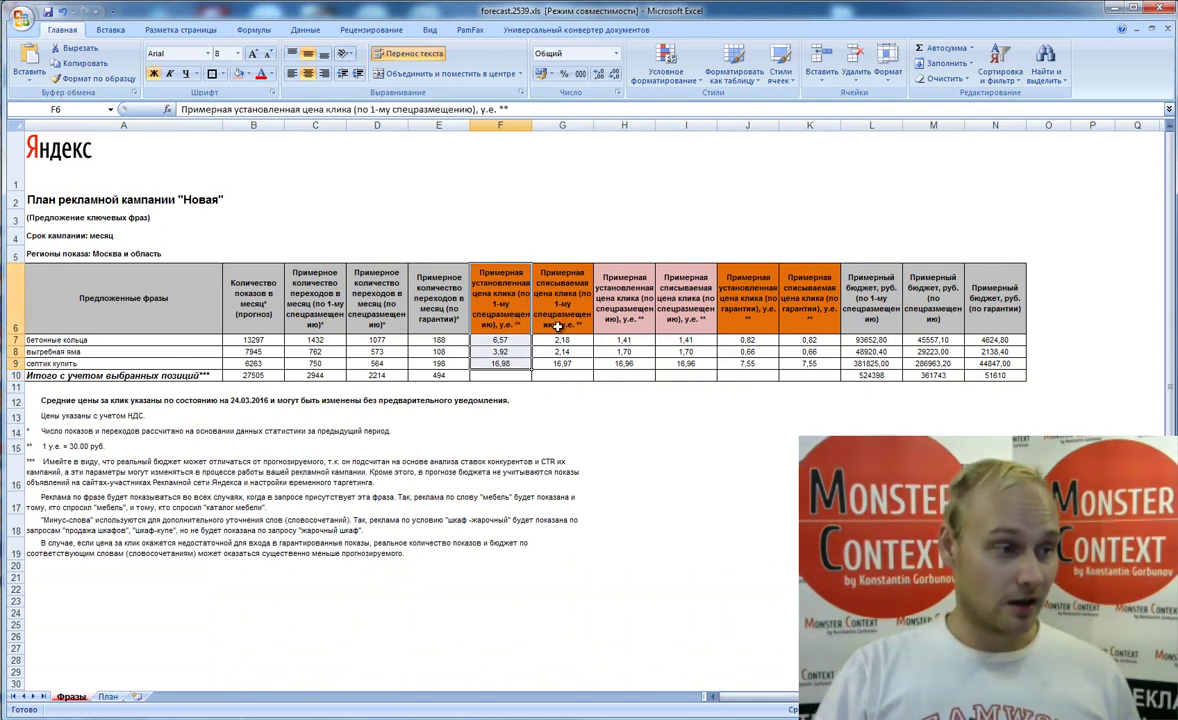
{"action": "left_click_drag", "start_coordinate": [686, 300], "coordinate": [686, 363]}
{"action": "left_click_drag", "start_coordinate": [810, 300], "coordinate": [815, 368]}
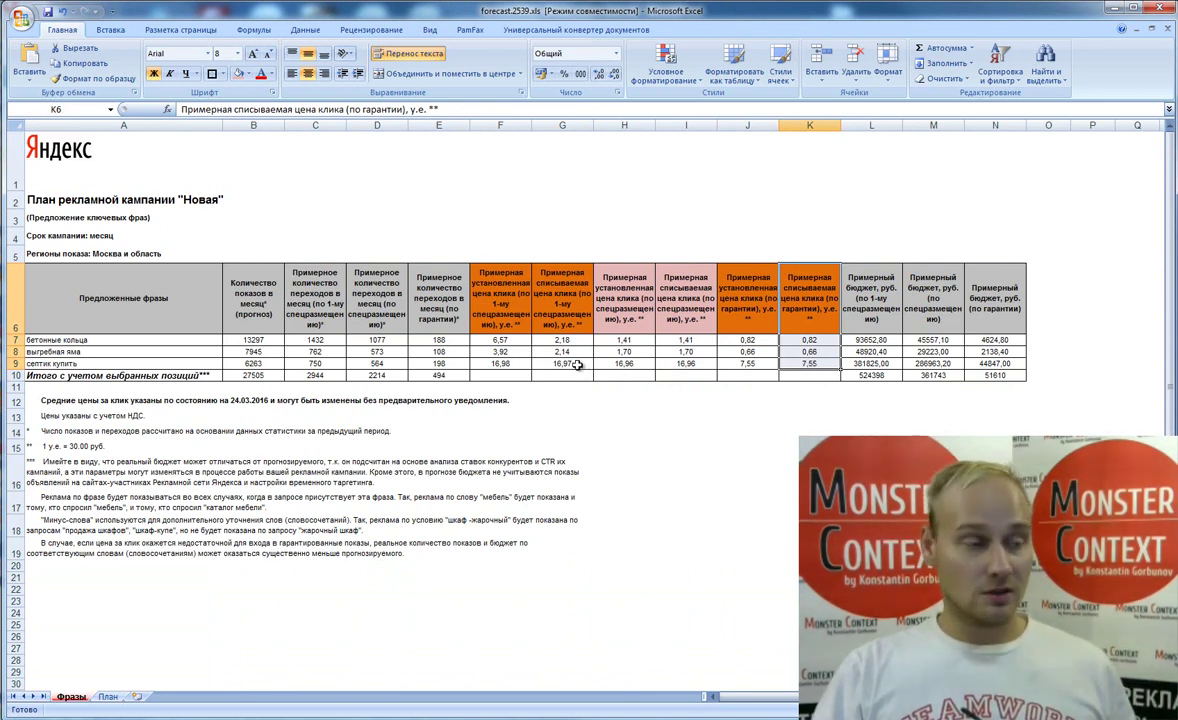
{"action": "left_click_drag", "start_coordinate": [520, 295], "coordinate": [565, 364]}
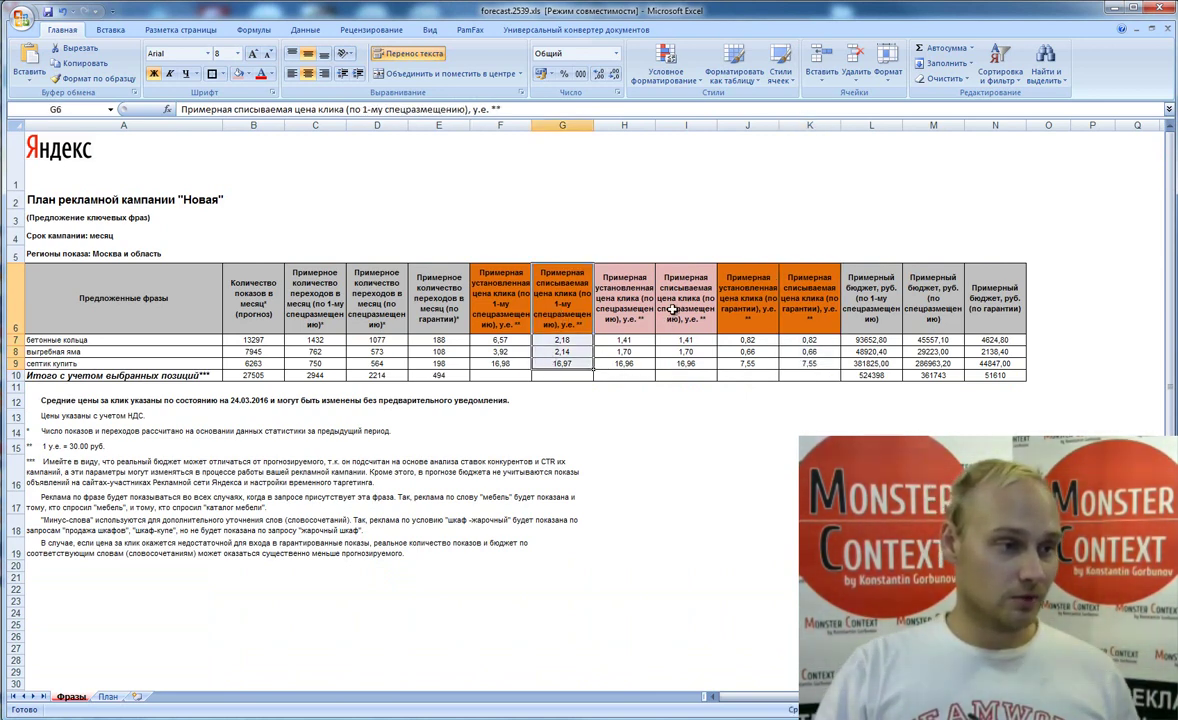
{"action": "left_click_drag", "start_coordinate": [673, 310], "coordinate": [672, 365]}
{"action": "left_click_drag", "start_coordinate": [810, 305], "coordinate": [807, 362]}
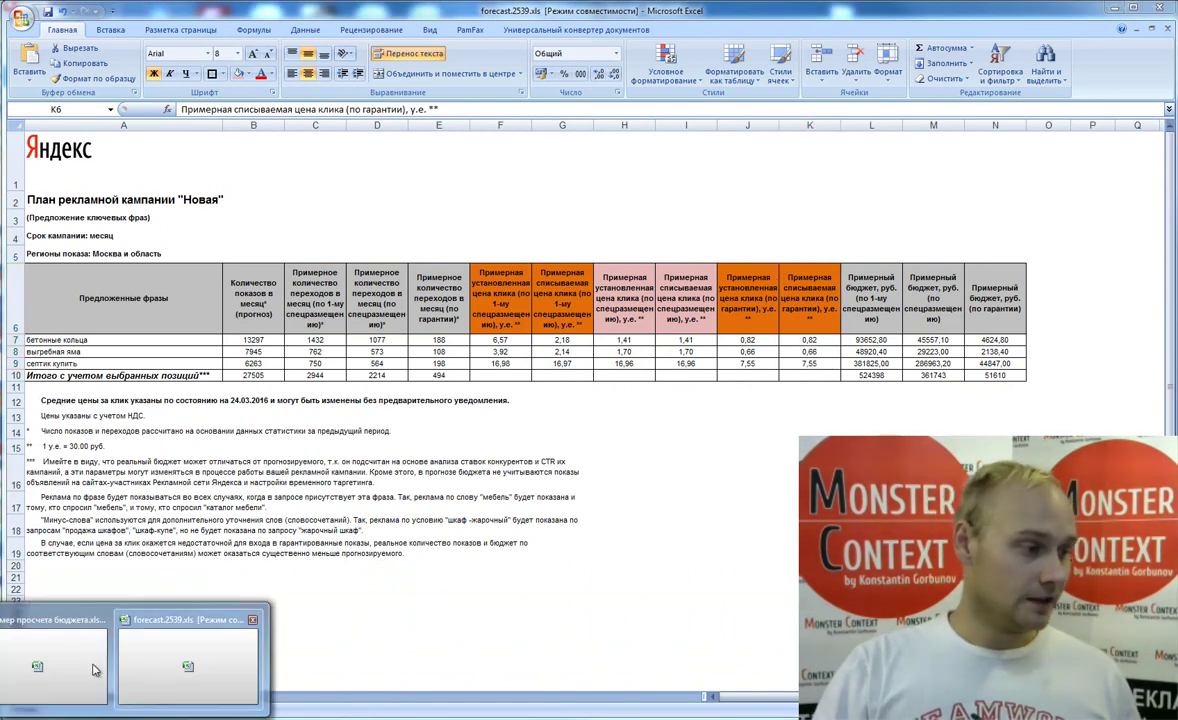
- Return to the workbook Пример просчета бюджета.xls and examine the reduced click-price formulas in H4, J4 and L4
{"action": "left_click", "coordinate": [93, 670]}
{"action": "left_click", "coordinate": [580, 302]}
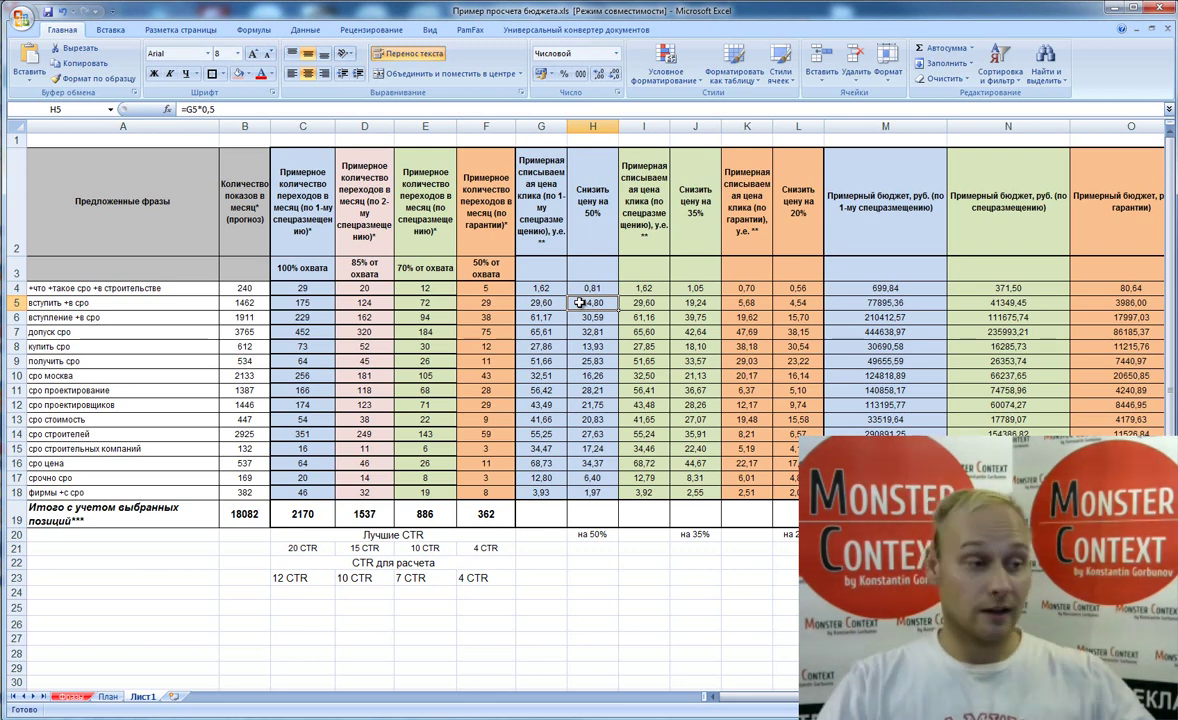
{"action": "left_click", "coordinate": [584, 289]}
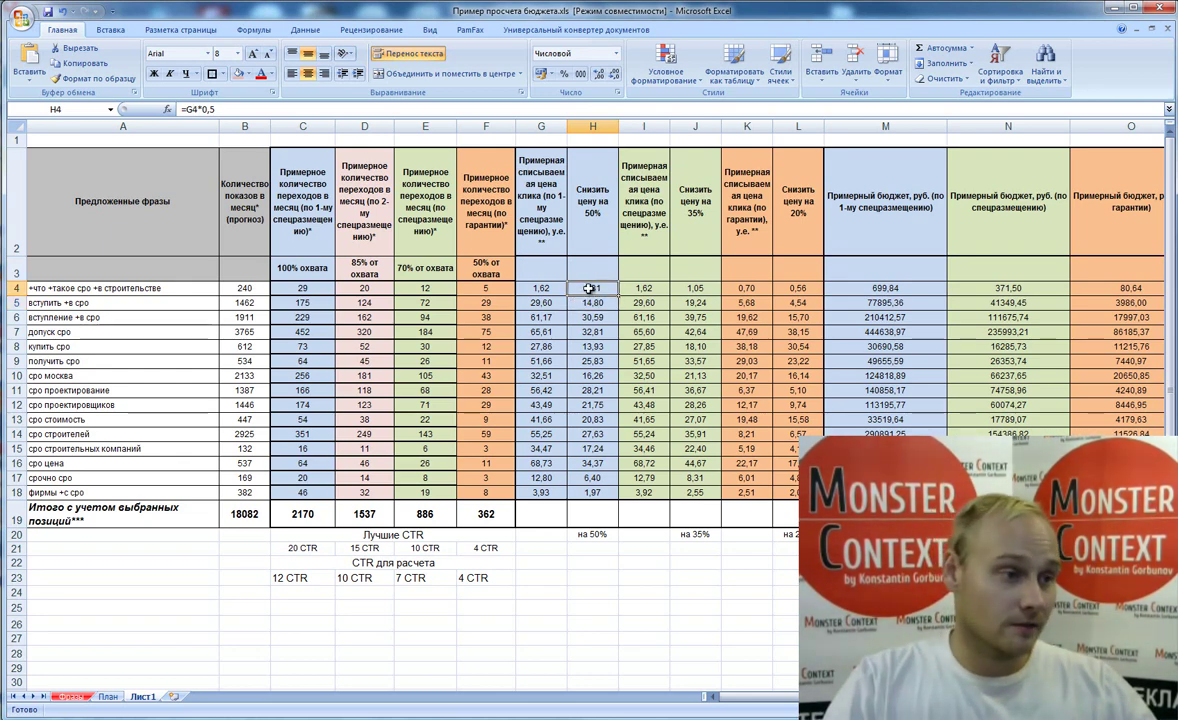
{"action": "key", "text": "Left"}
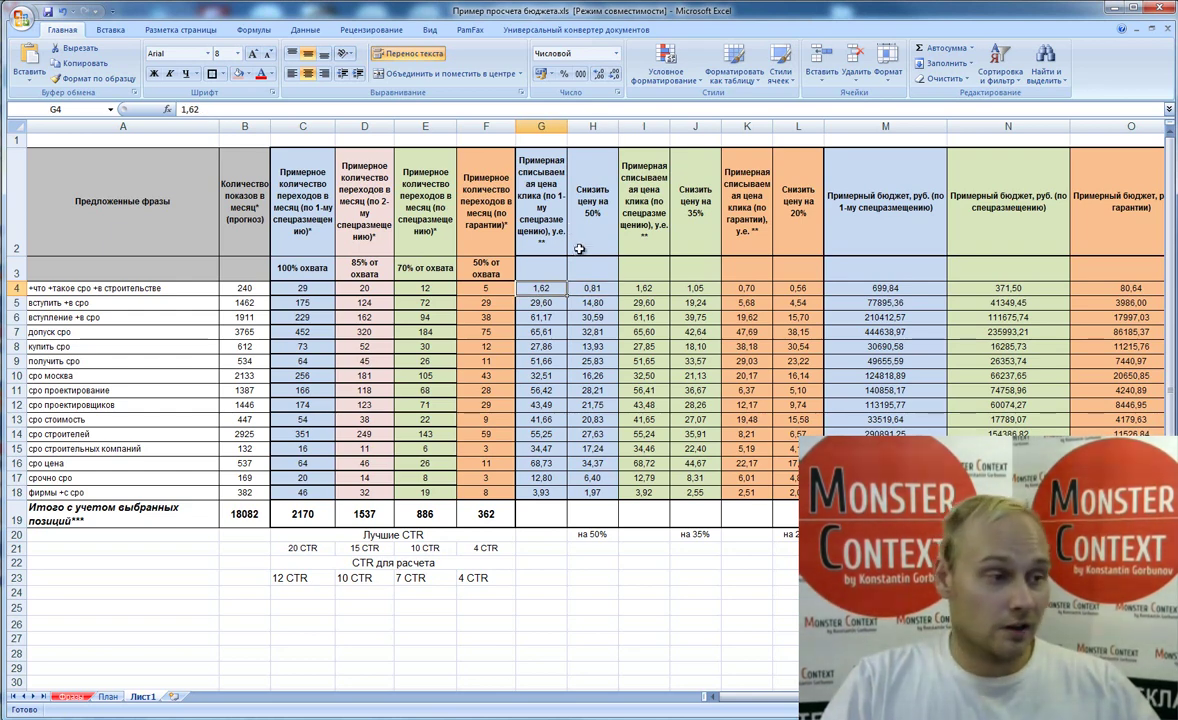
{"action": "key", "text": "Right"}
{"action": "key", "text": "Right"}
{"action": "key", "text": "Right"}
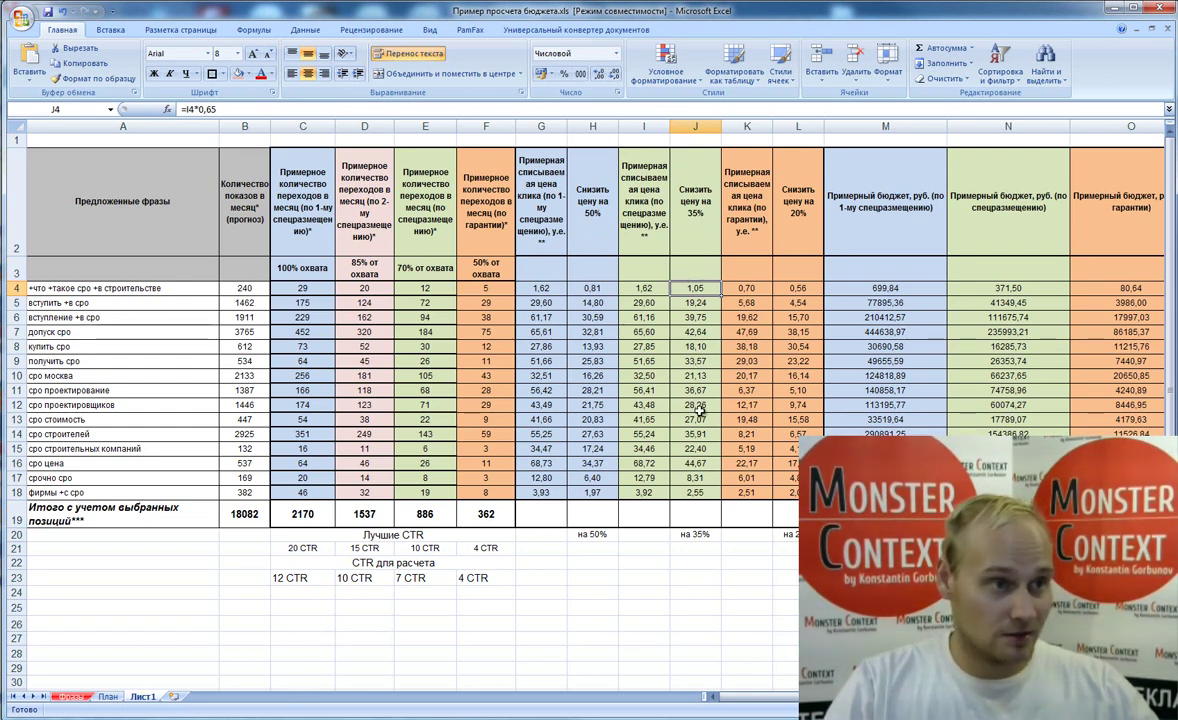
{"action": "left_click", "coordinate": [802, 289]}
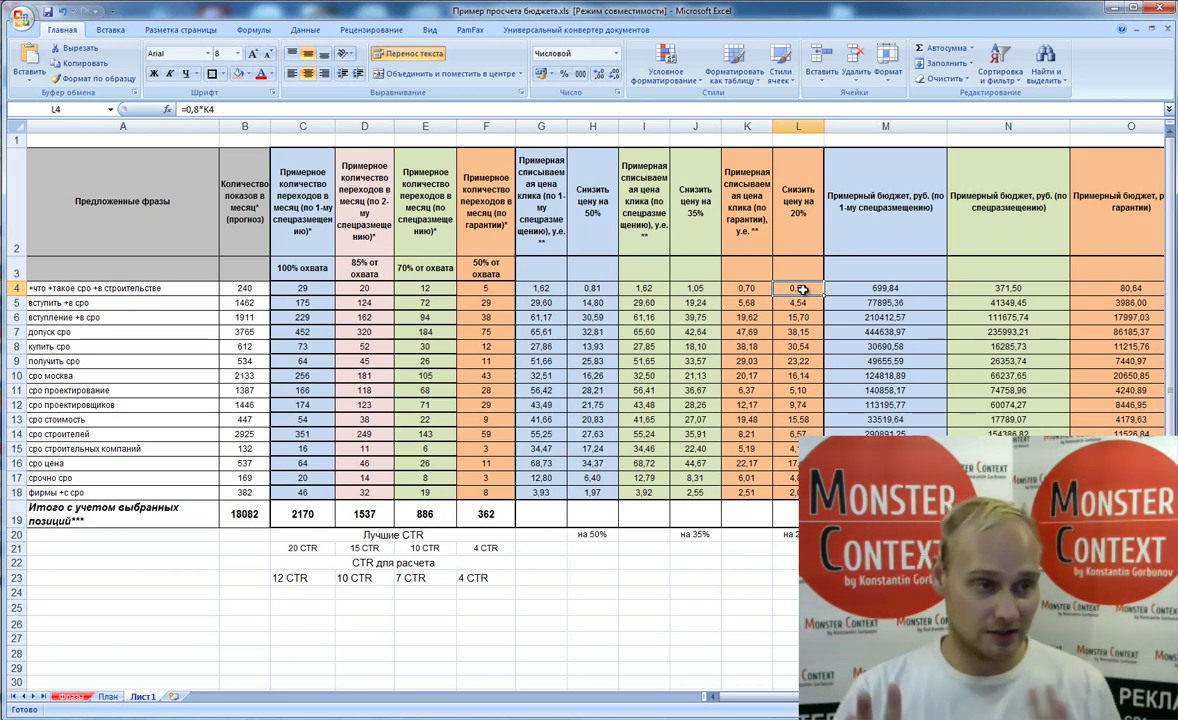
- Compare the charged click prices in G4, I4 and K4 with their 50%, 35% and 20% reduction formulas
{"action": "left_click", "coordinate": [594, 288]}
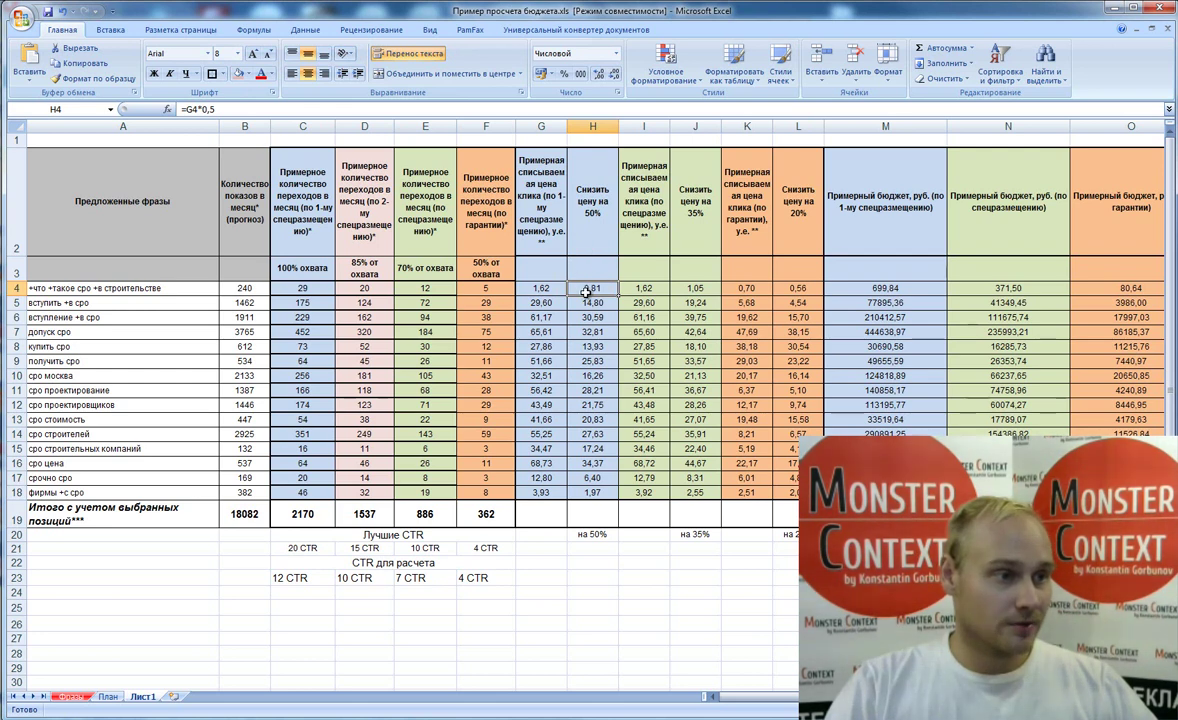
{"action": "left_click", "coordinate": [548, 290]}
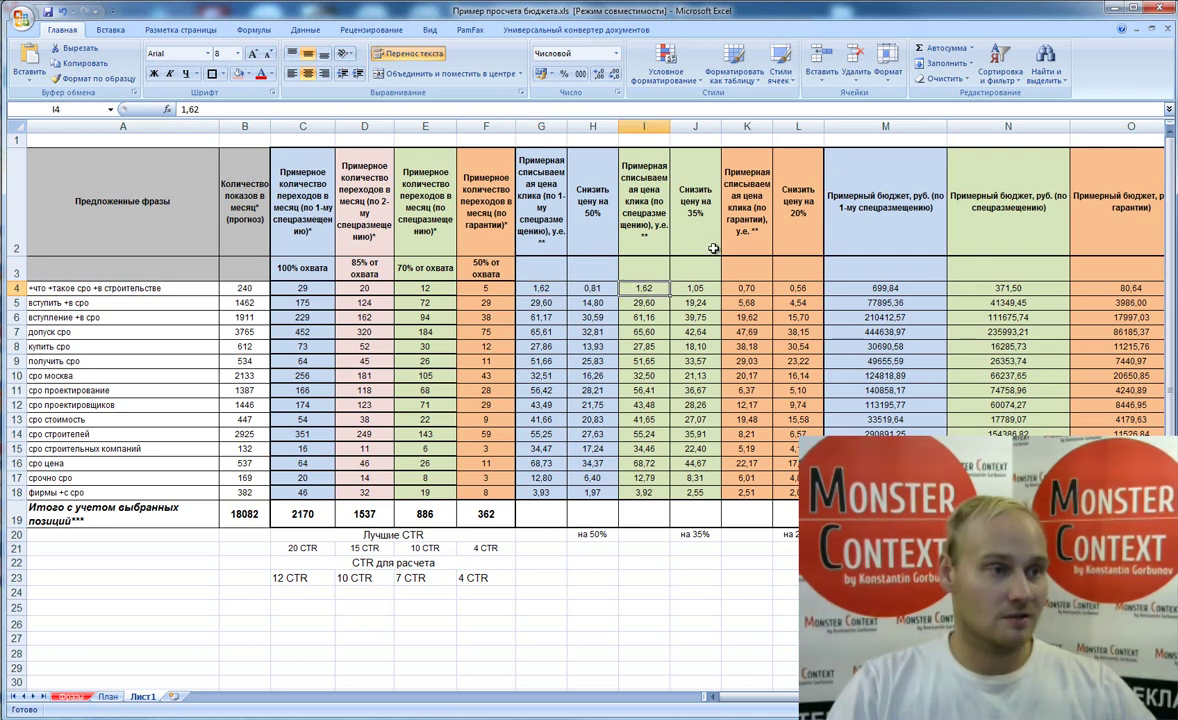
{"action": "left_click", "coordinate": [746, 288]}
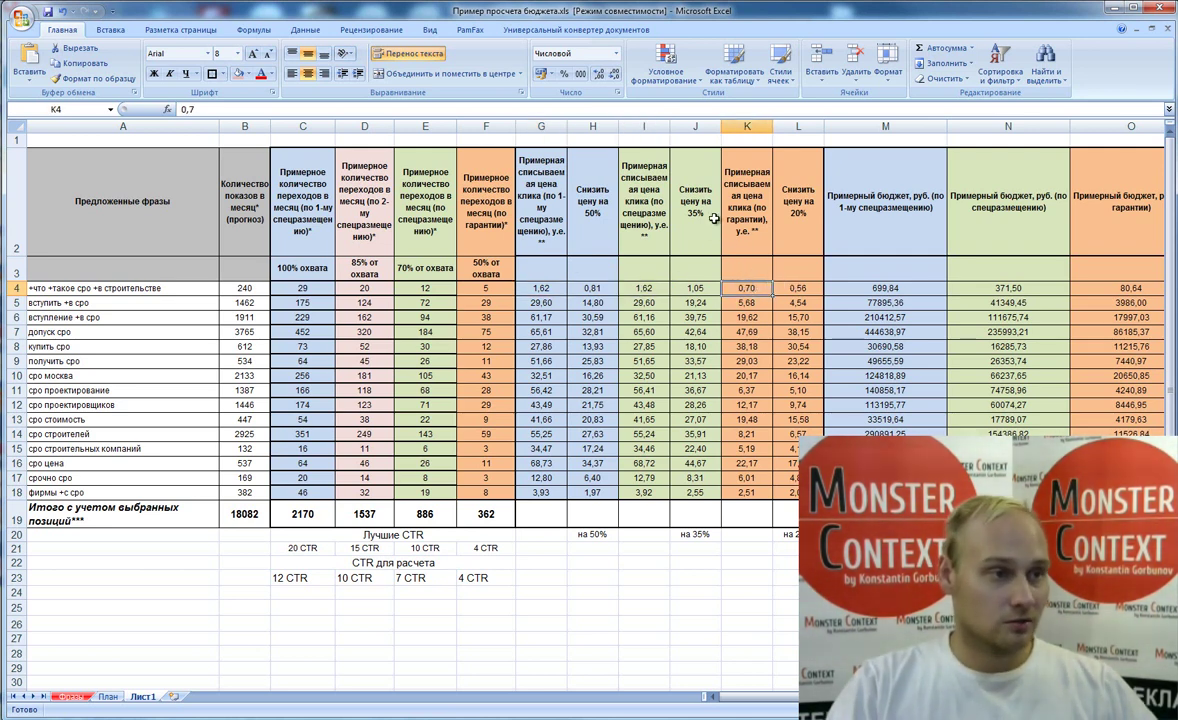
{"action": "left_click", "coordinate": [705, 289]}
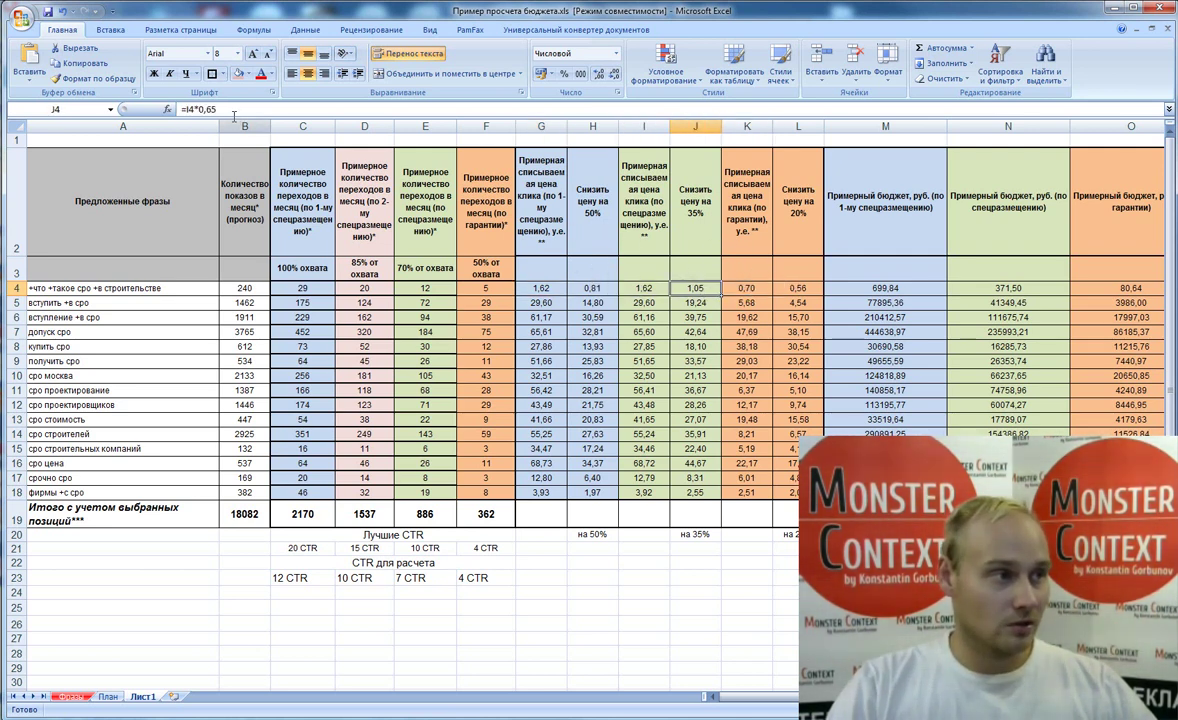
{"action": "left_click", "coordinate": [800, 288]}
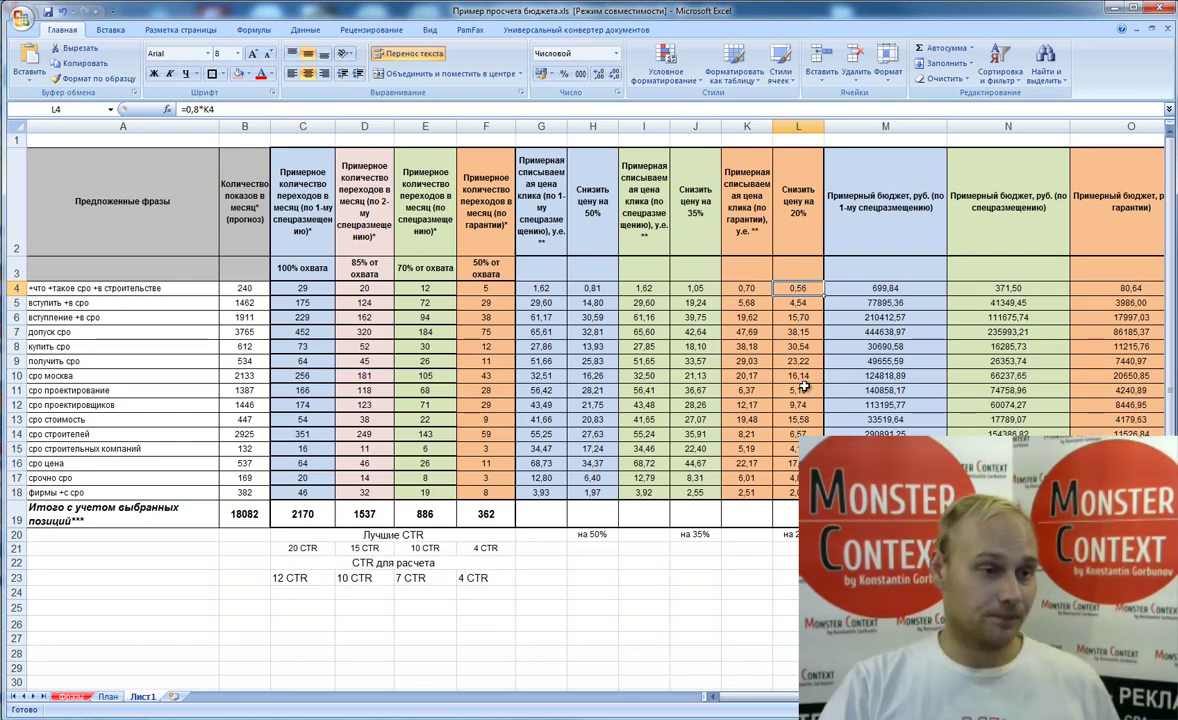
- Examine the approximate budget columns for 1-е спецразмещение, спецразмещение and guaranteed placement in M, N and O
{"action": "scroll", "coordinate": [780, 305], "scroll_direction": "right", "scroll_amount": 1}
{"action": "left_click", "coordinate": [690, 305]}
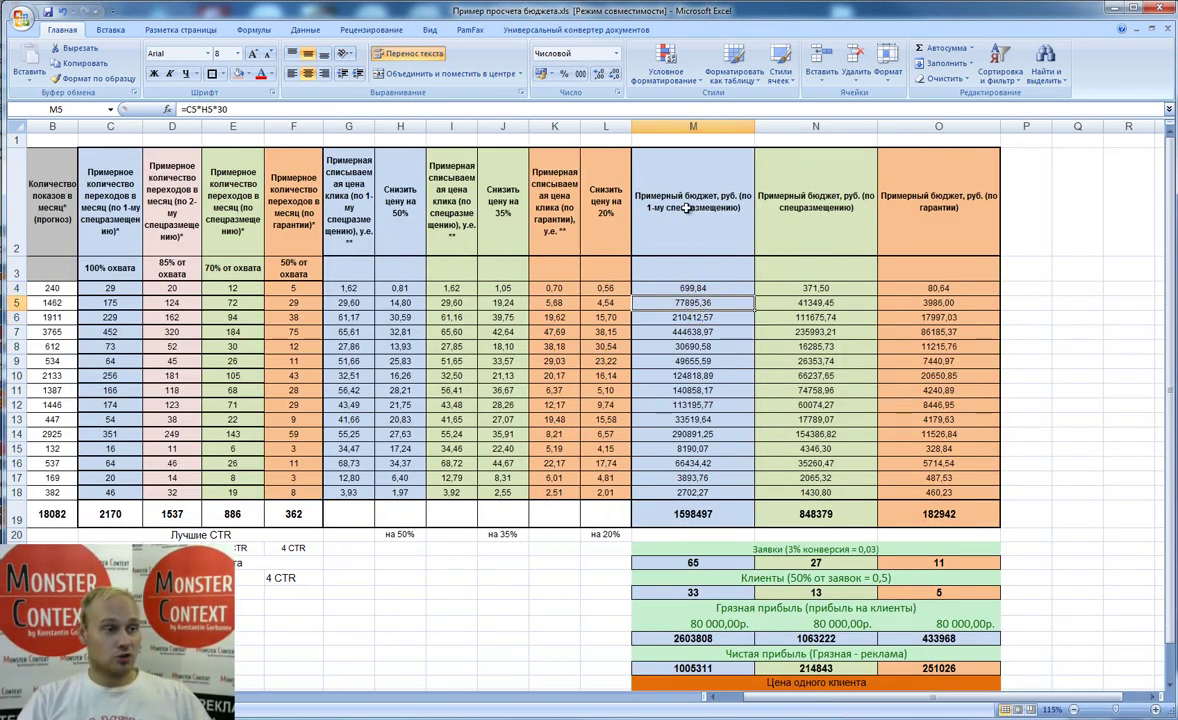
{"action": "left_click", "coordinate": [645, 207]}
{"action": "left_click", "coordinate": [777, 171]}
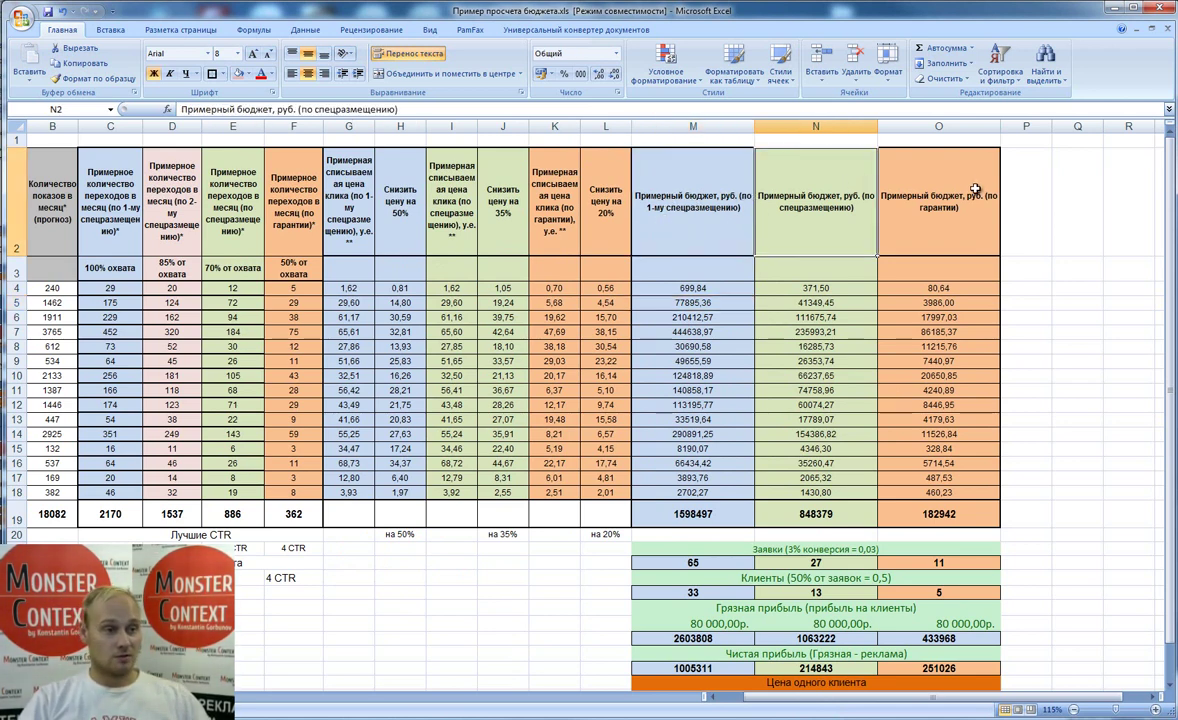
{"action": "left_click", "coordinate": [895, 178]}
- Inspect the 1-е спецразмещение budget formula in M4 and the cells it references
{"action": "left_click", "coordinate": [751, 290]}
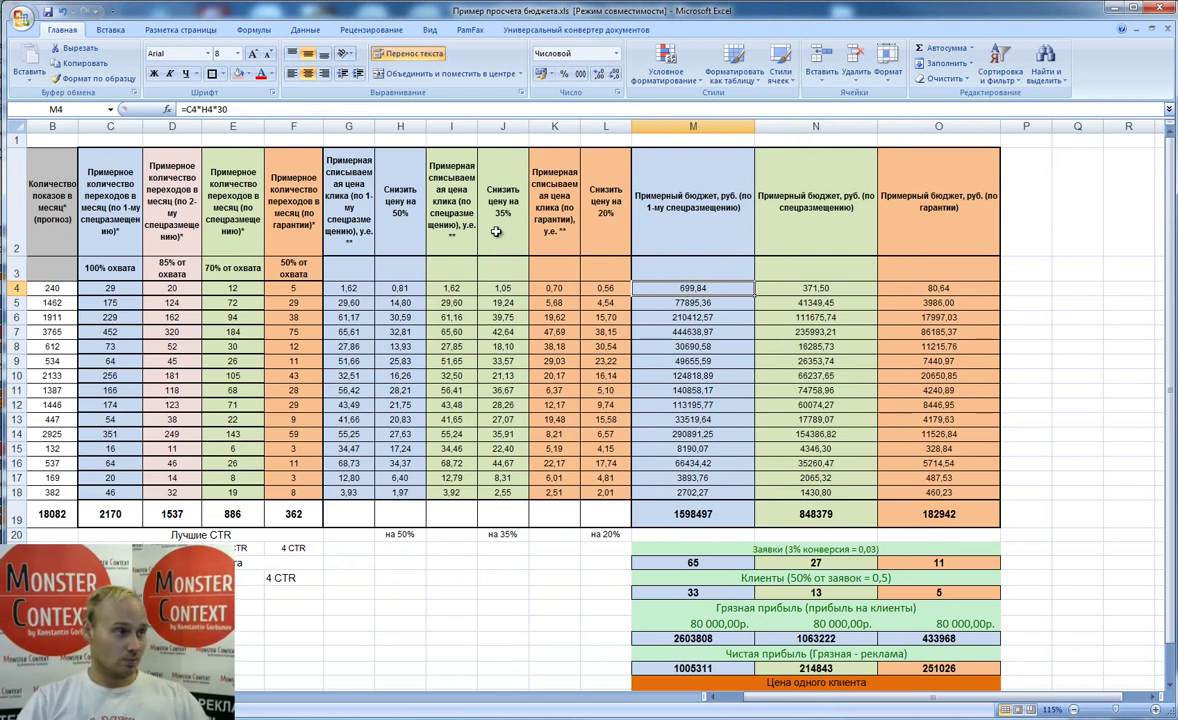
{"action": "left_click", "coordinate": [188, 109]}
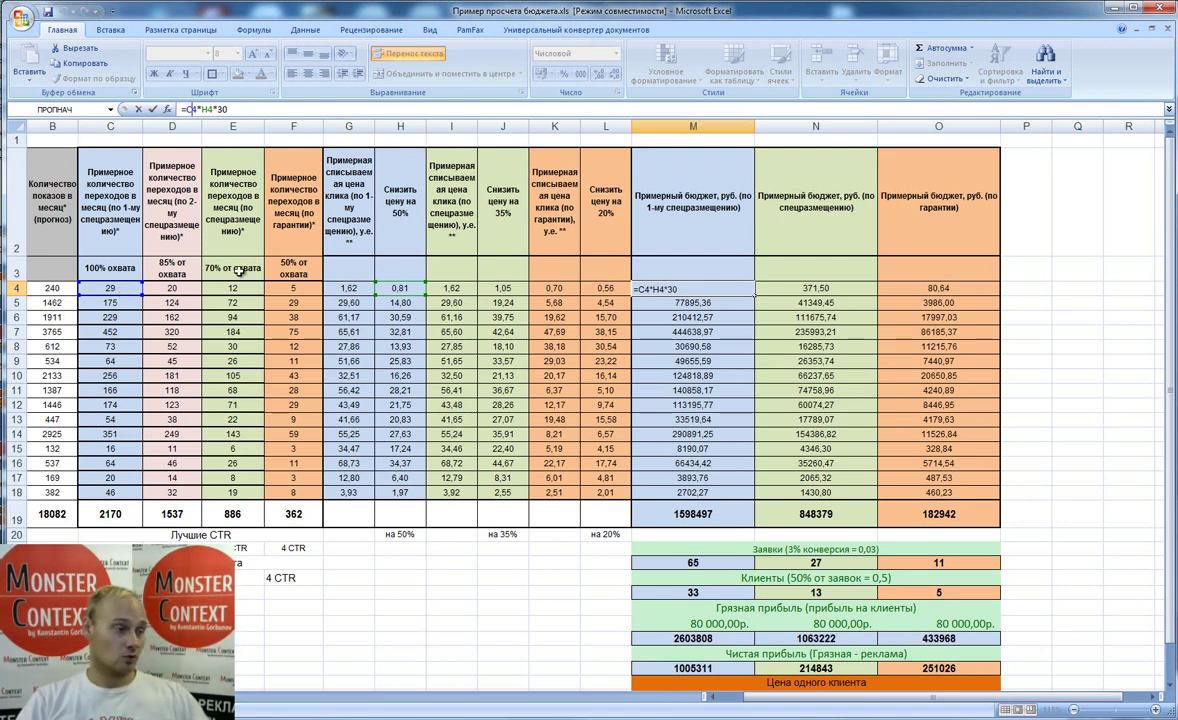
{"action": "left_click", "coordinate": [705, 270]}
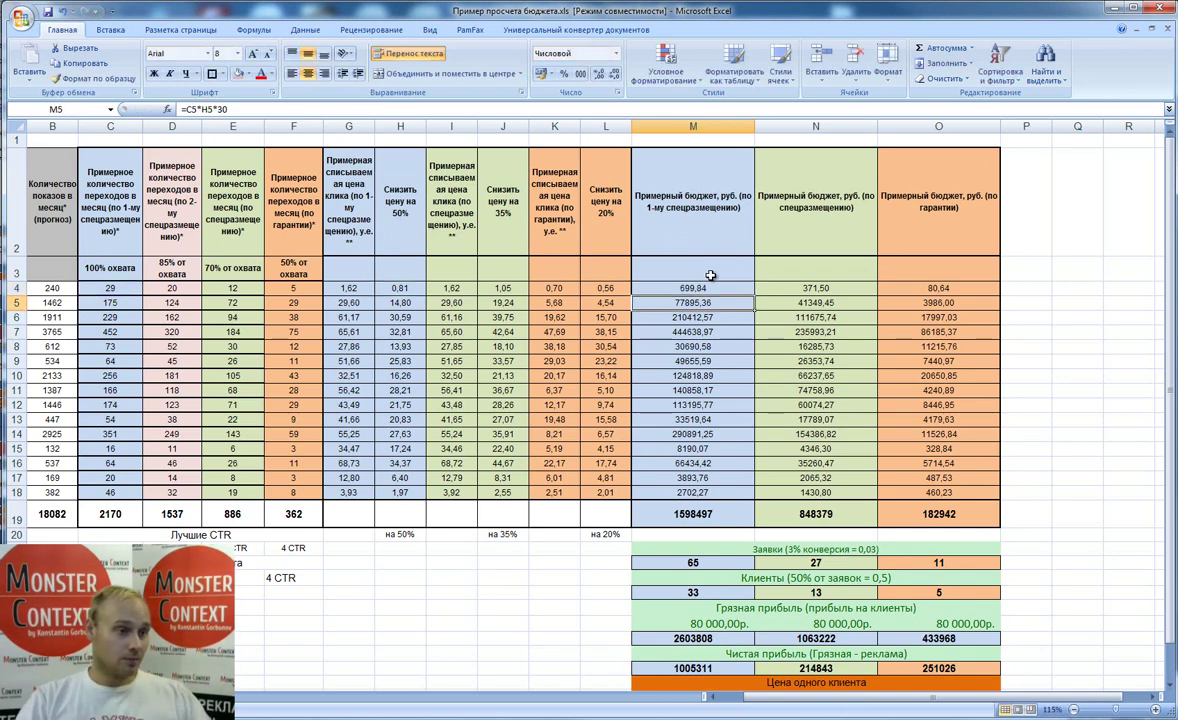
- Fill the 1-е спецразмещение budget formula from M4 down to M18 and check the total formula in M19
{"action": "left_click", "coordinate": [745, 290]}
{"action": "left_click_drag", "start_coordinate": [755, 297], "coordinate": [700, 493]}
{"action": "left_click", "coordinate": [707, 519]}
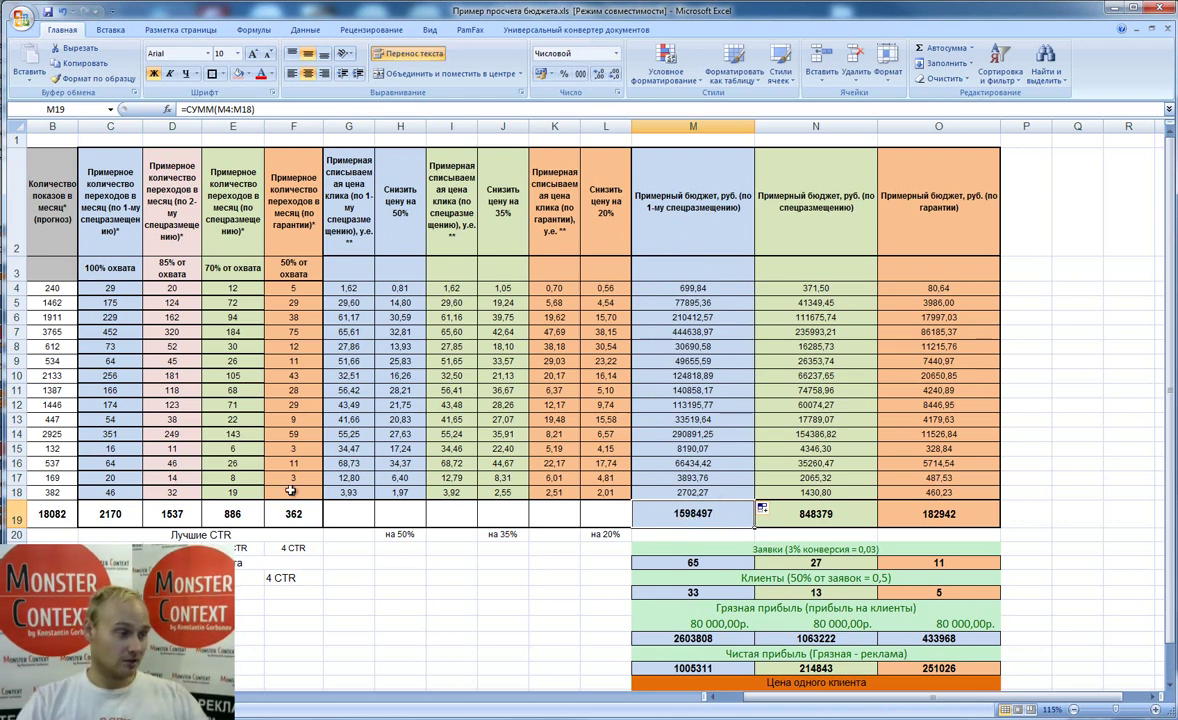
- Compare the 1-е спецразмещение clicks total in C19 with the last phrase's budget in M18 and the budget total in M19
{"action": "left_click", "coordinate": [118, 514]}
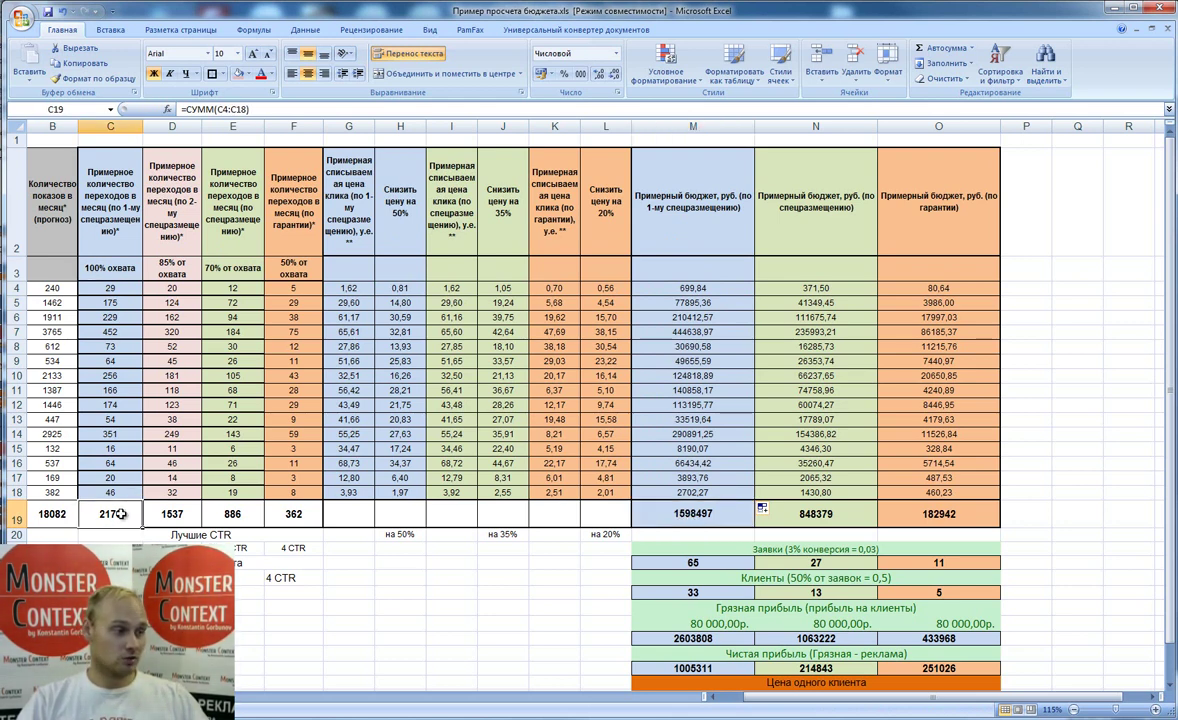
{"action": "left_click", "coordinate": [715, 492]}
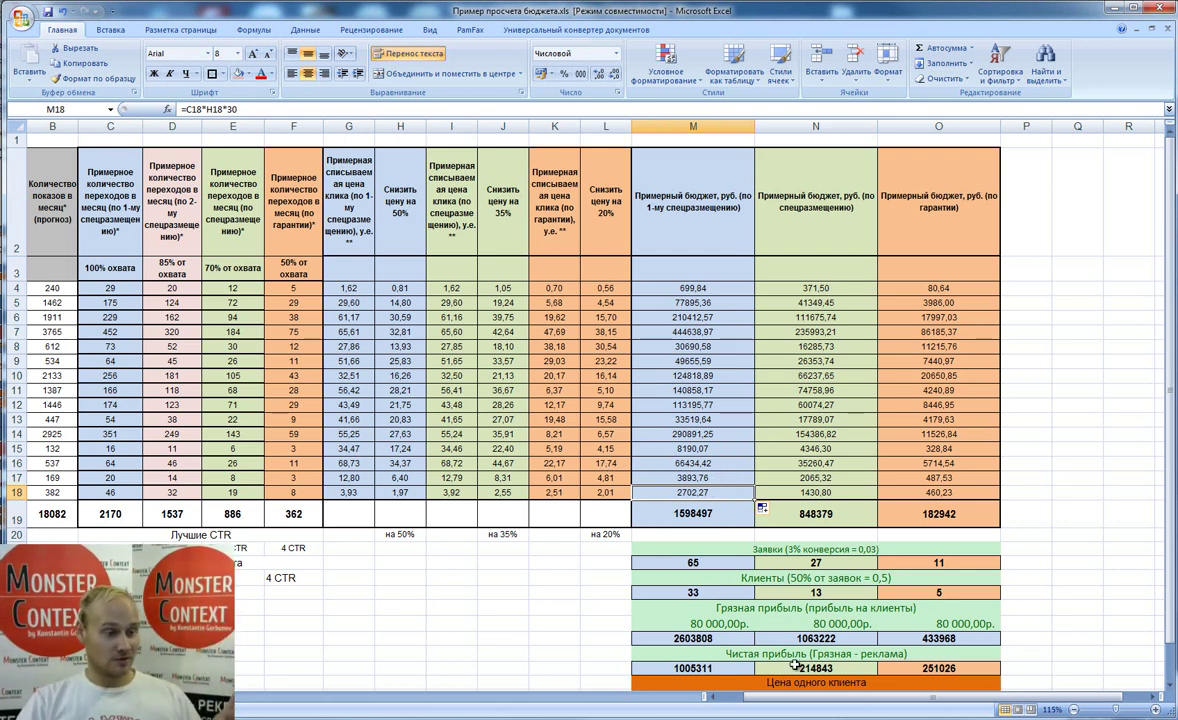
{"action": "left_click_drag", "start_coordinate": [738, 697], "coordinate": [742, 701]}
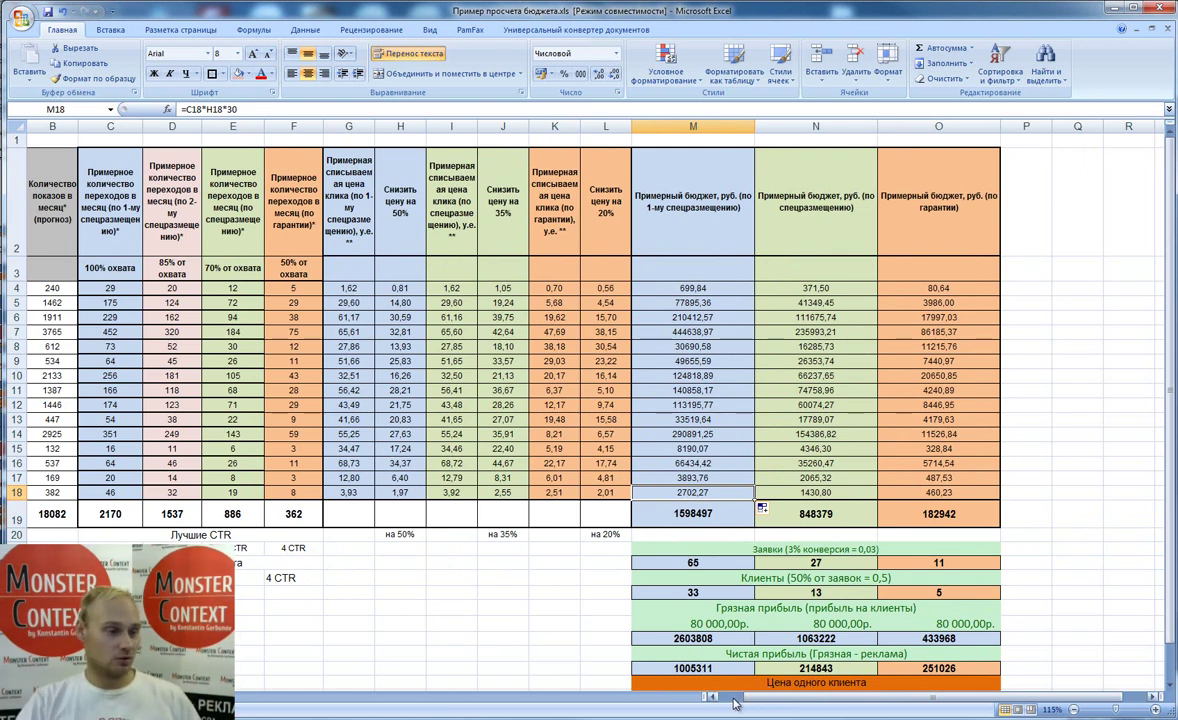
{"action": "key", "text": "Down"}
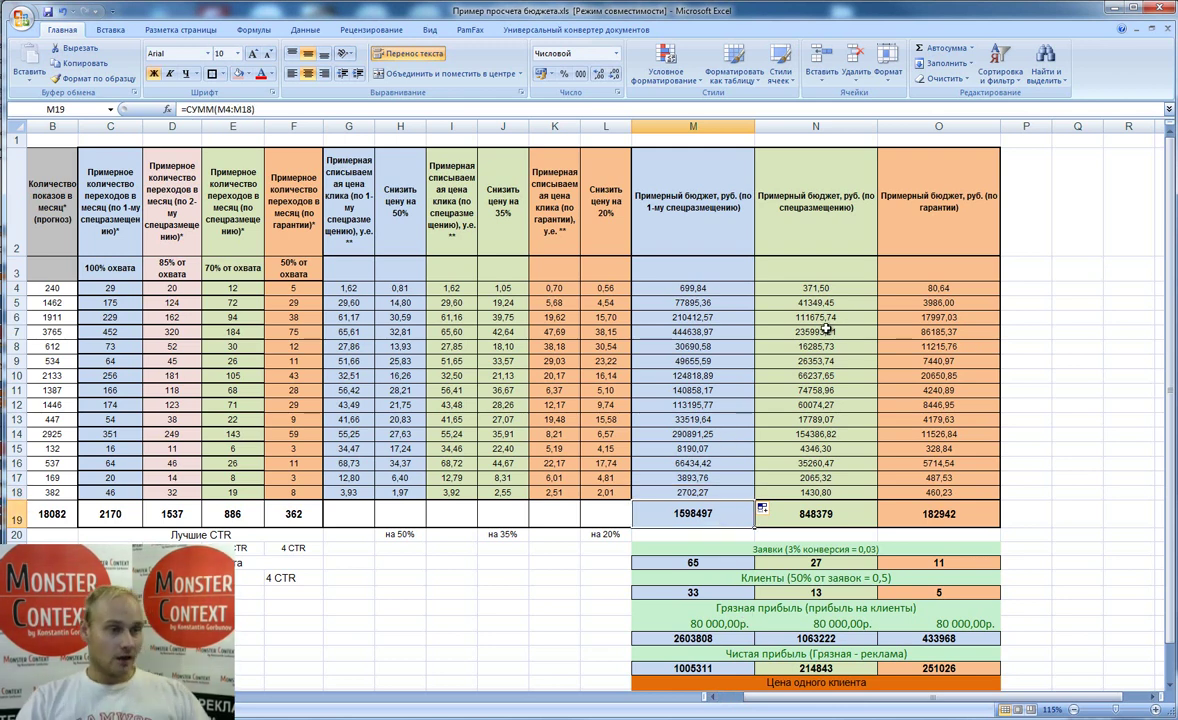
- Examine the спецразмещение budget formula in N4 and its total formula in N19
{"action": "left_click", "coordinate": [816, 290]}
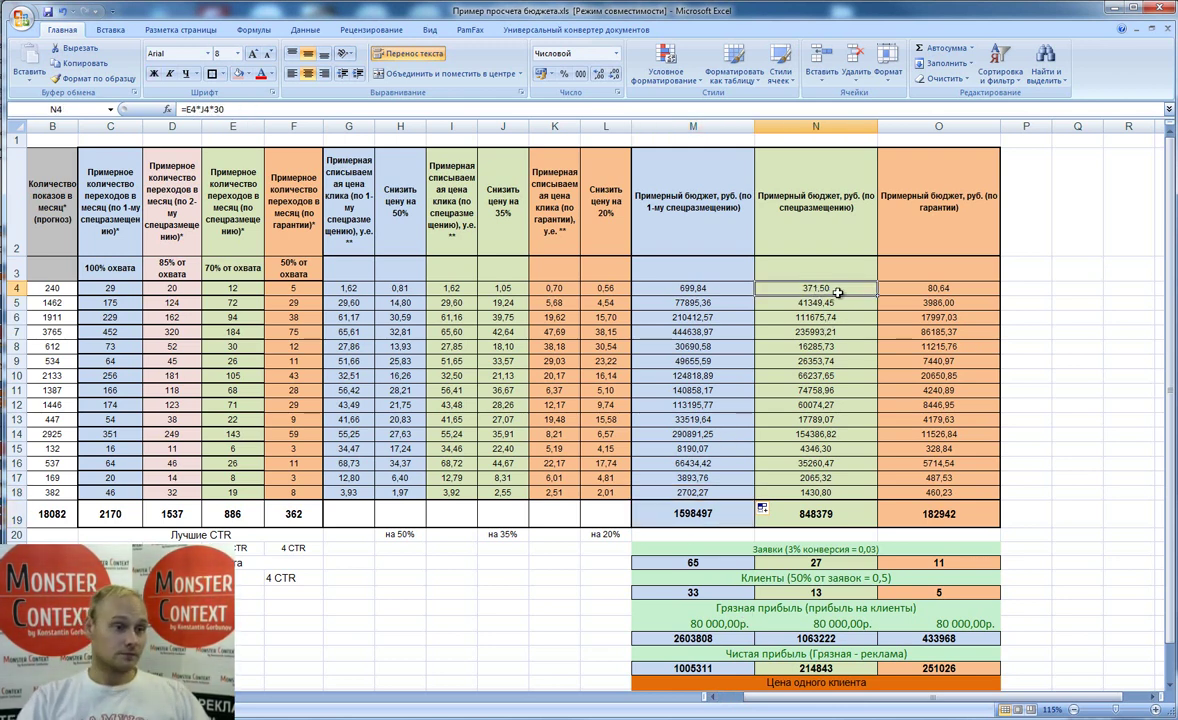
{"action": "left_click", "coordinate": [827, 515]}
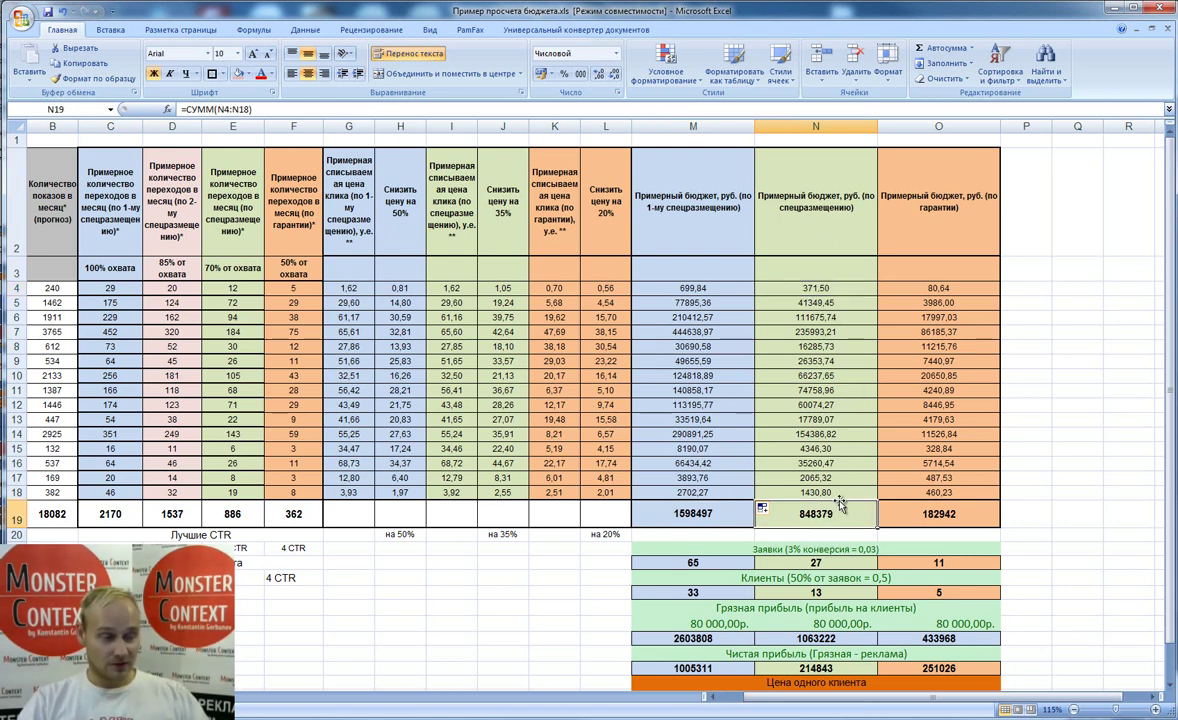
{"action": "left_click", "coordinate": [828, 287]}
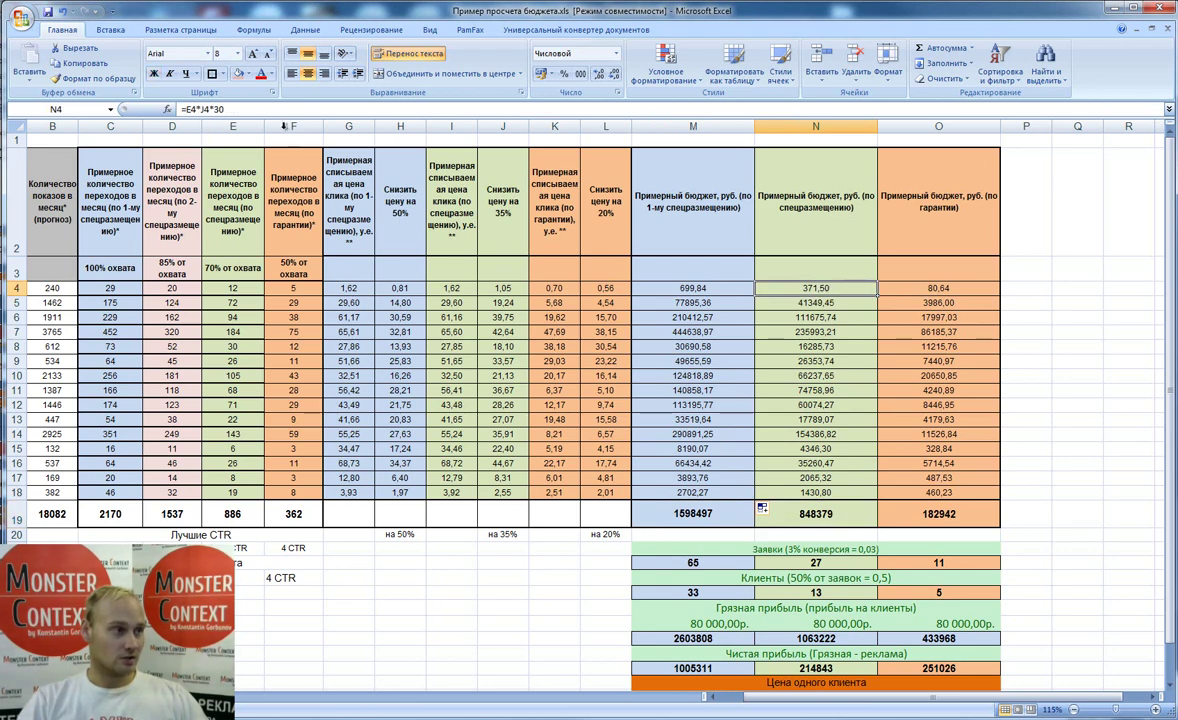
- Trace the click and reduced-price cells referenced by the спецразмещение budget formula in N4
{"action": "double_click", "coordinate": [202, 110]}
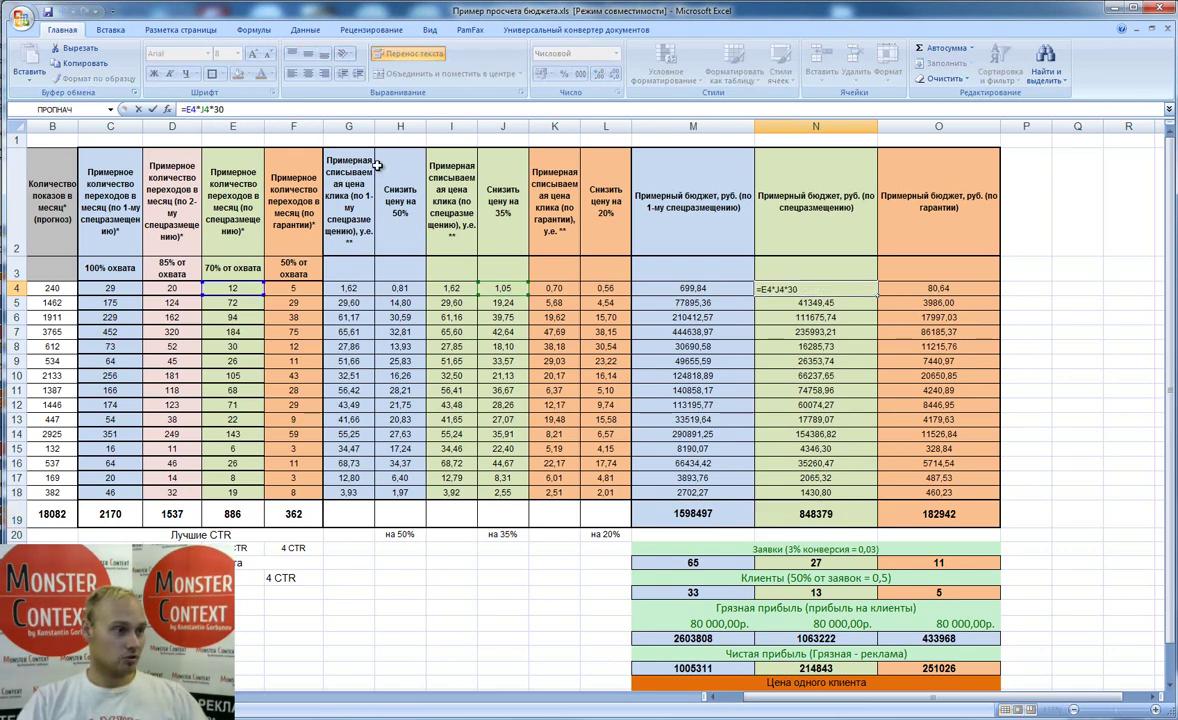
{"action": "left_click", "coordinate": [503, 288]}
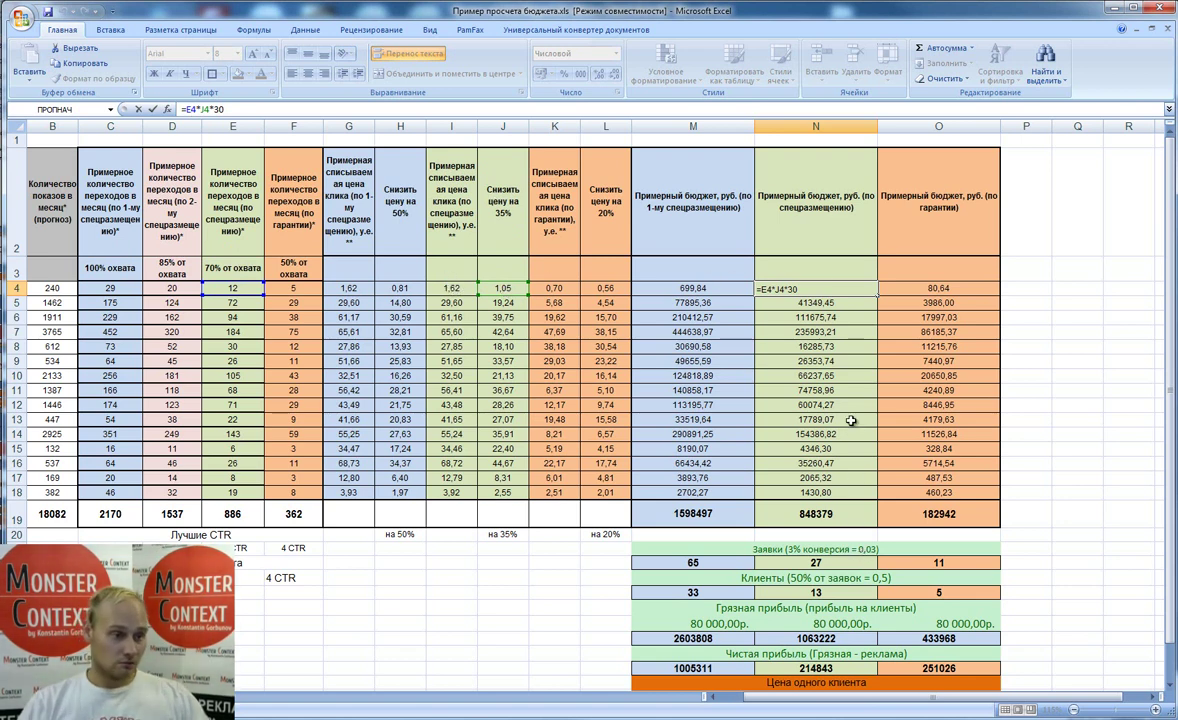
{"action": "key", "text": "Return"}
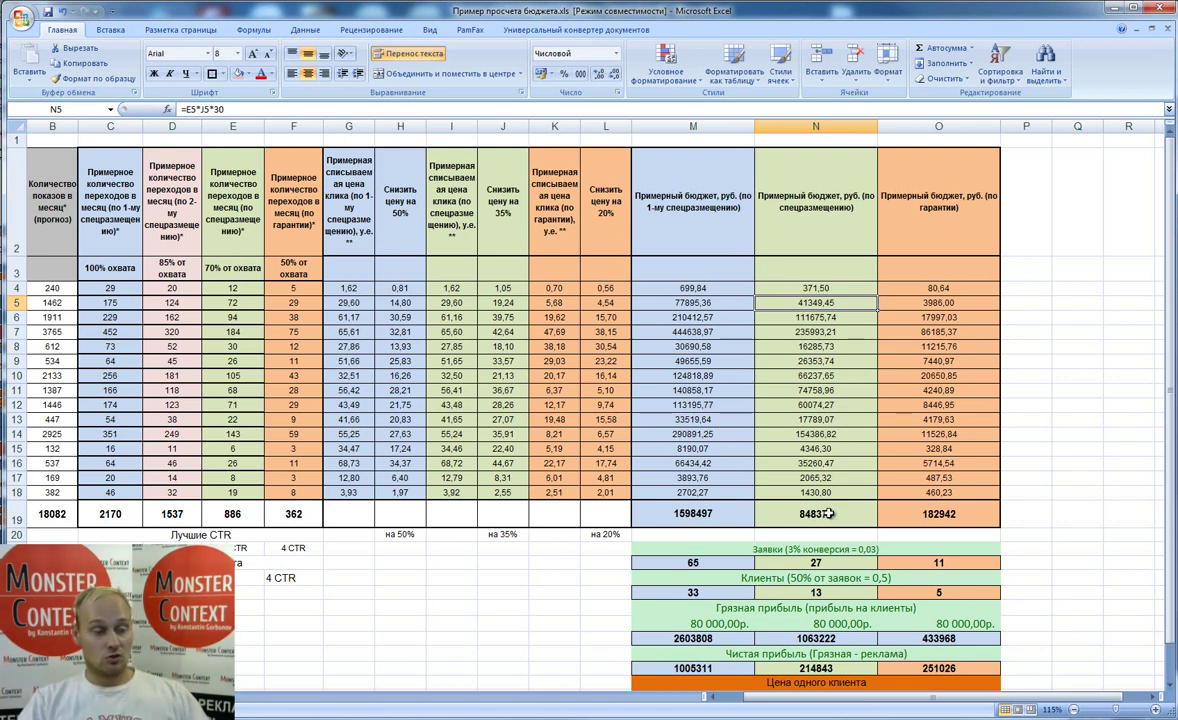
- Compare the budget totals in row 19 for 1-е спецразмещение, спецразмещение and гарантия
{"action": "left_click", "coordinate": [930, 513]}
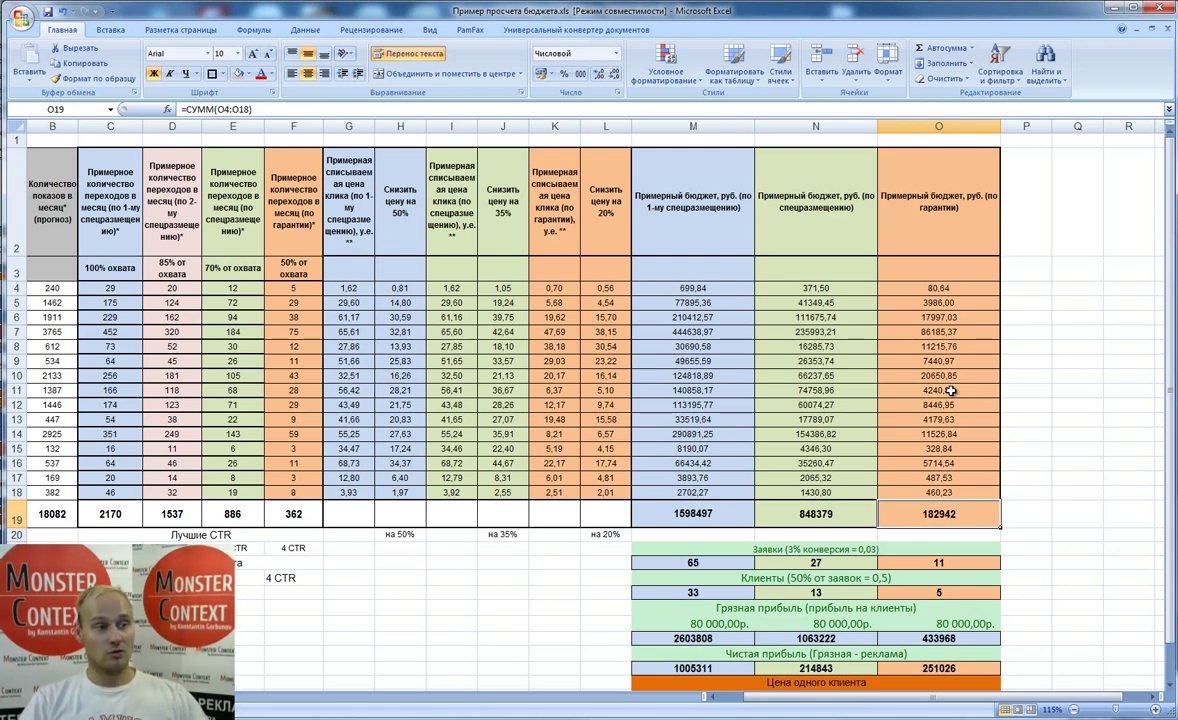
{"action": "scroll", "coordinate": [945, 375], "scroll_direction": "down", "scroll_amount": 2}
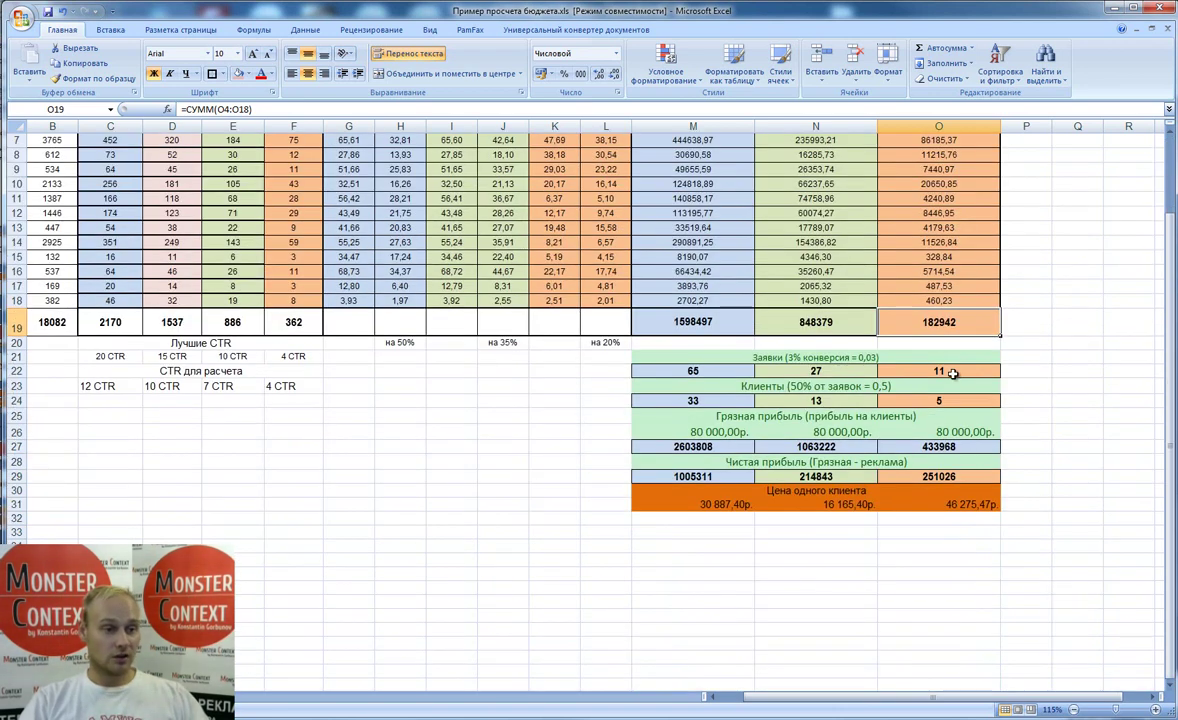
{"action": "scroll", "coordinate": [942, 366], "scroll_direction": "up", "scroll_amount": 1}
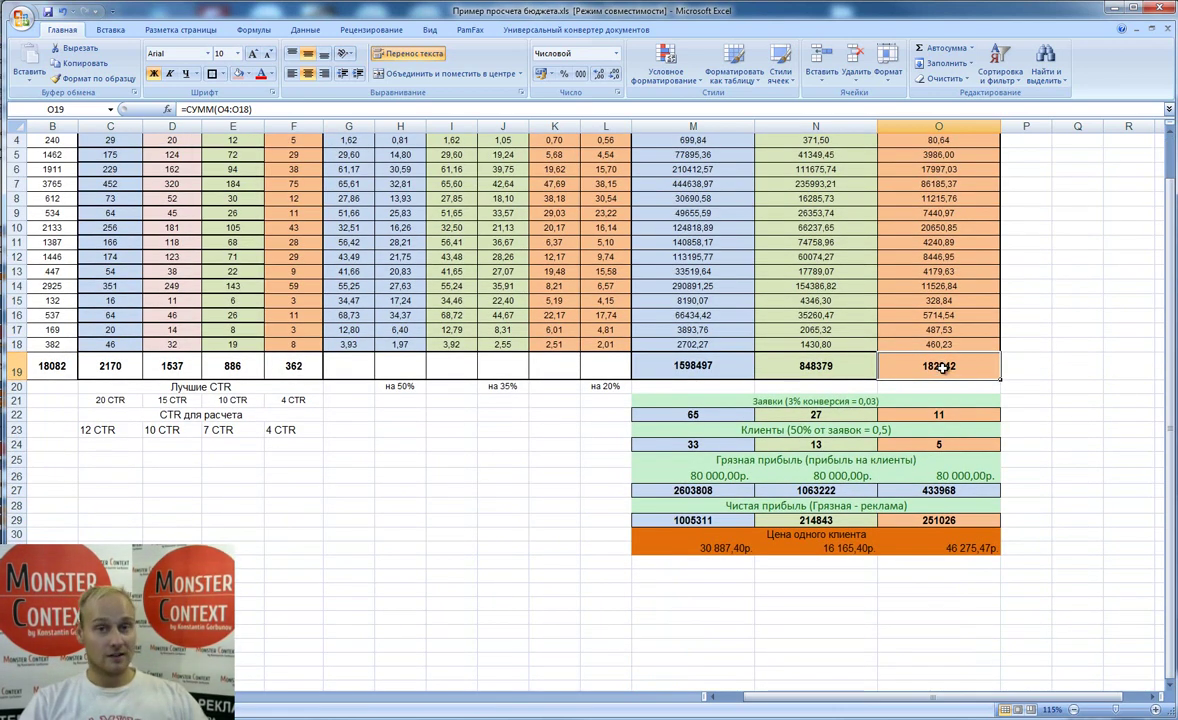
{"action": "scroll", "coordinate": [700, 366], "scroll_direction": "up", "scroll_amount": 1}
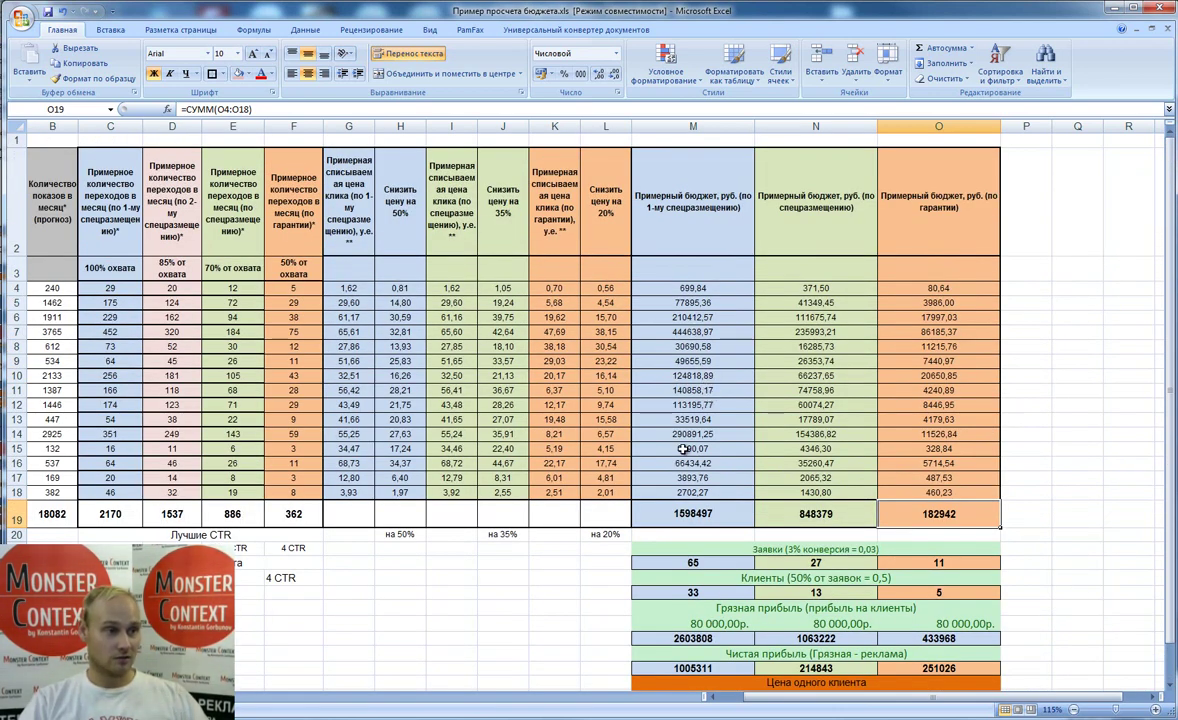
{"action": "left_click", "coordinate": [665, 492]}
{"action": "left_click", "coordinate": [820, 519]}
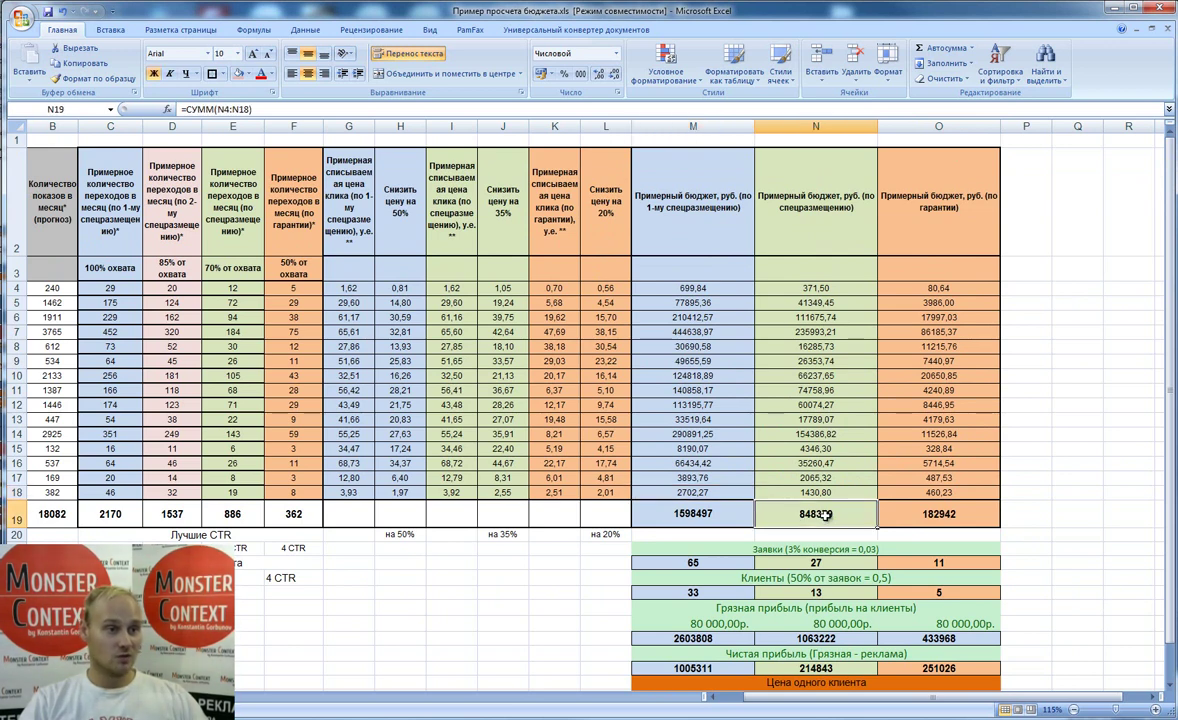
{"action": "left_click", "coordinate": [950, 529]}
{"action": "left_click", "coordinate": [840, 515]}
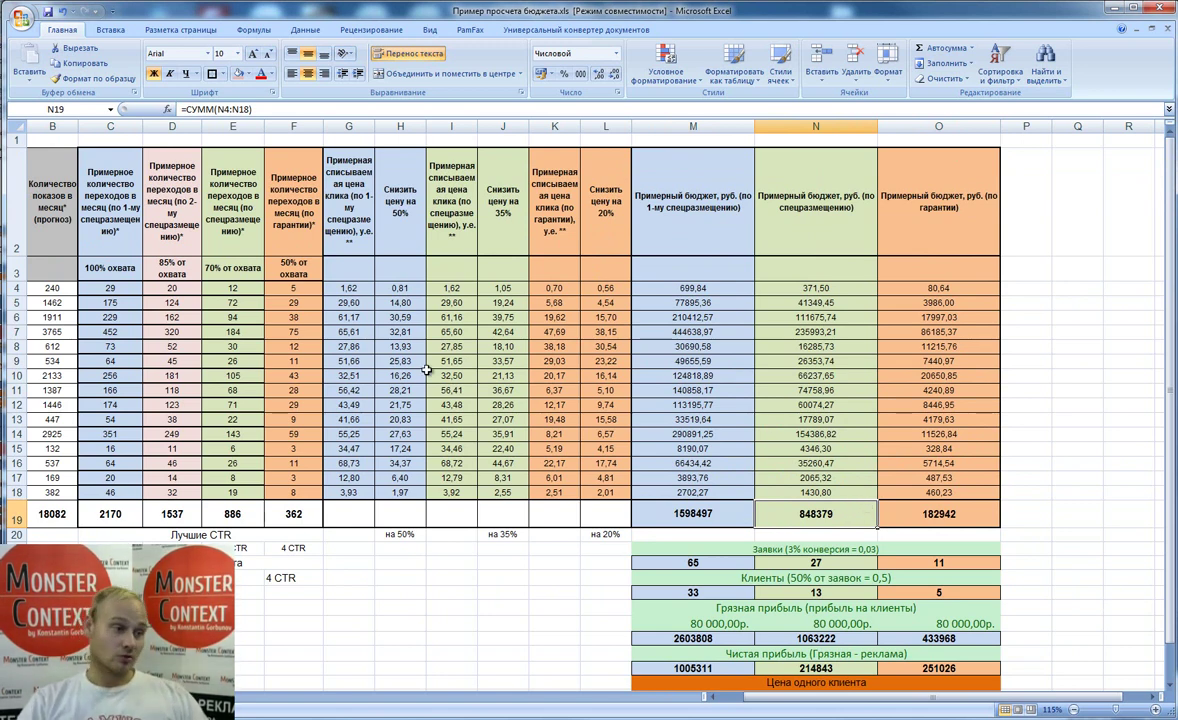
- Check the reduced click price formulas in J12, H11, L11 and L7 for the three placements
{"action": "left_click", "coordinate": [505, 407]}
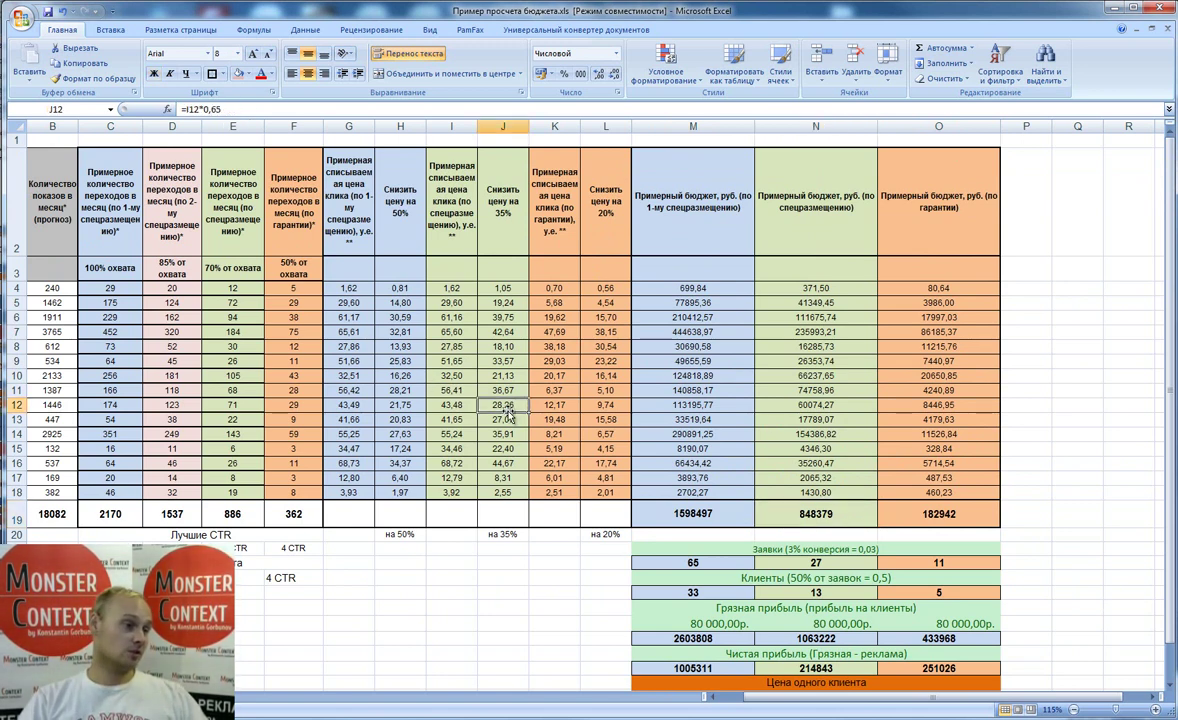
{"action": "left_click", "coordinate": [410, 392]}
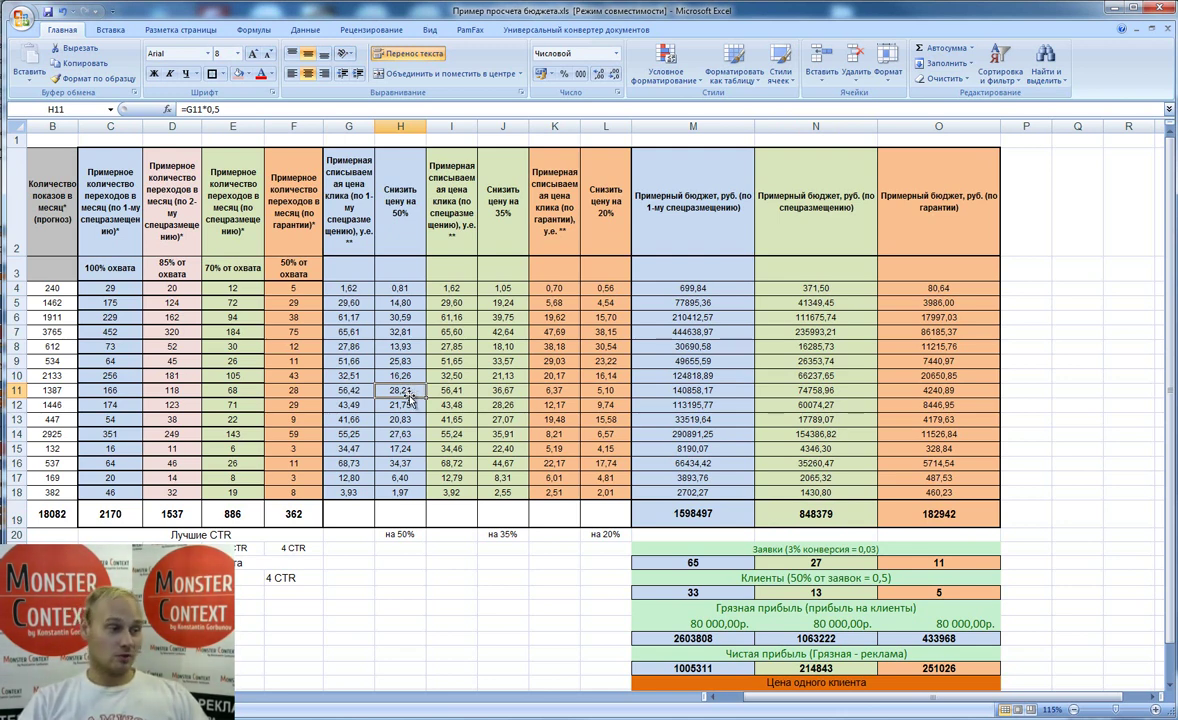
{"action": "left_click", "coordinate": [595, 391]}
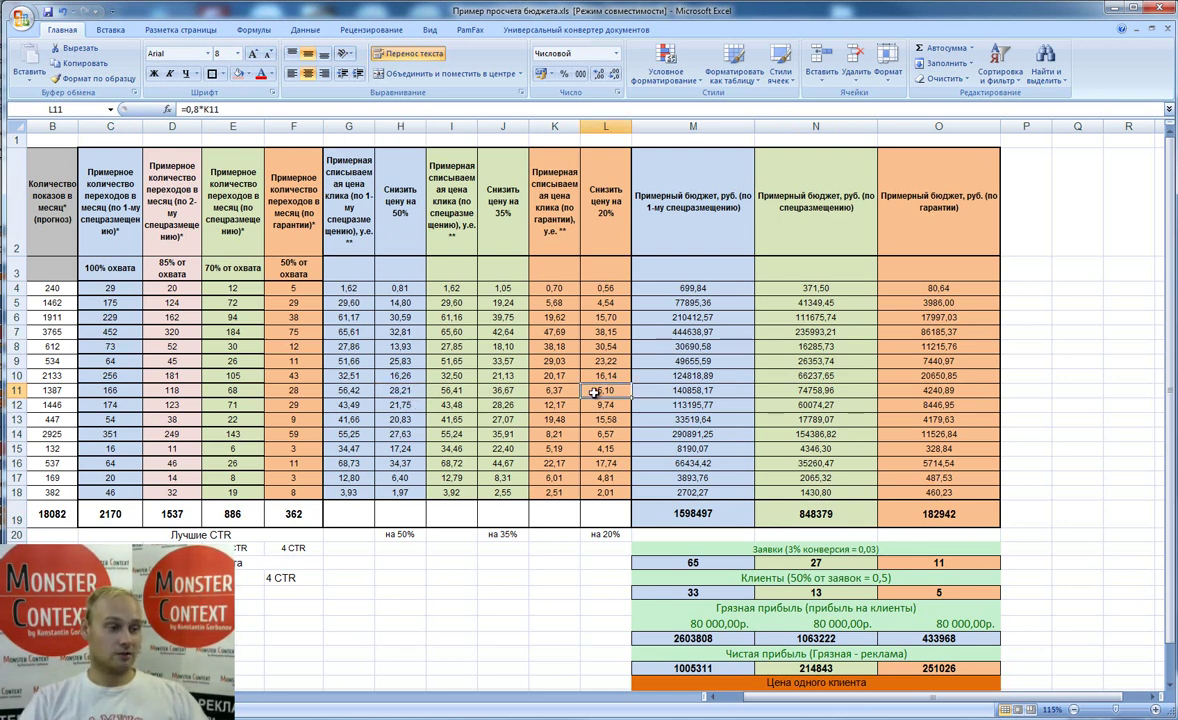
{"action": "left_click", "coordinate": [603, 331]}
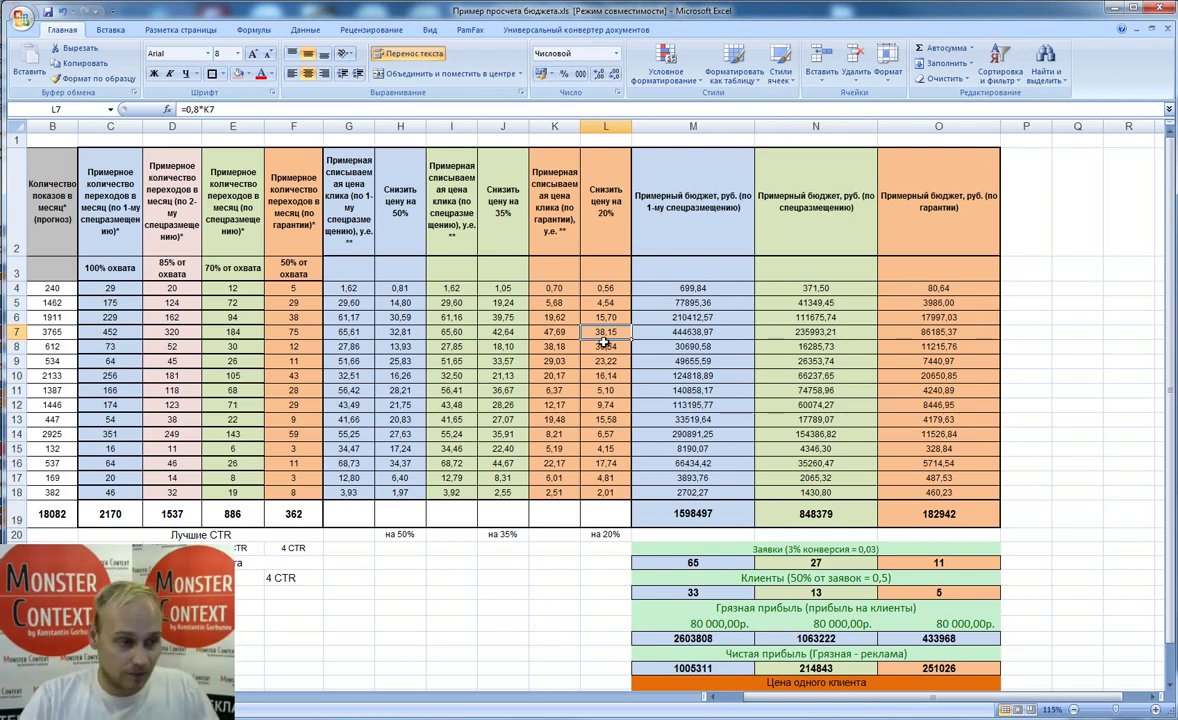
- Examine the Заявки formulas in M22:O22, which apply the 3% conversion to each placement's total clicks
{"action": "scroll", "coordinate": [775, 444], "scroll_direction": "down", "scroll_amount": 2}
{"action": "left_click", "coordinate": [680, 320]}
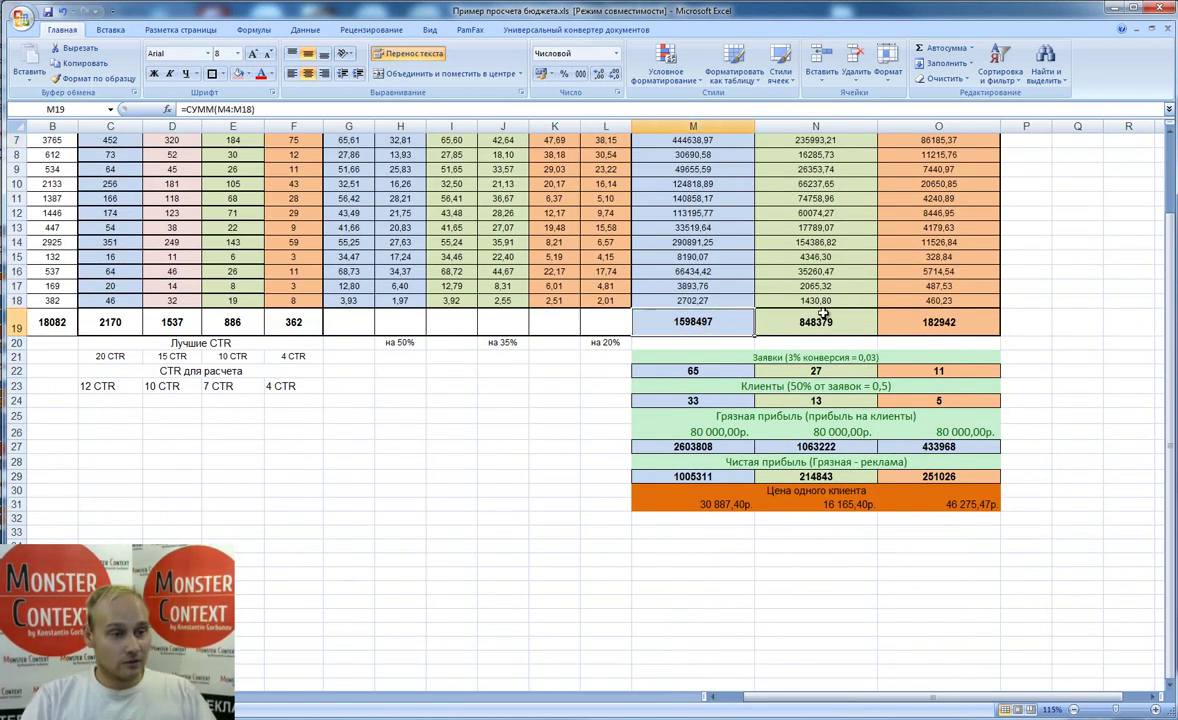
{"action": "left_click", "coordinate": [744, 357]}
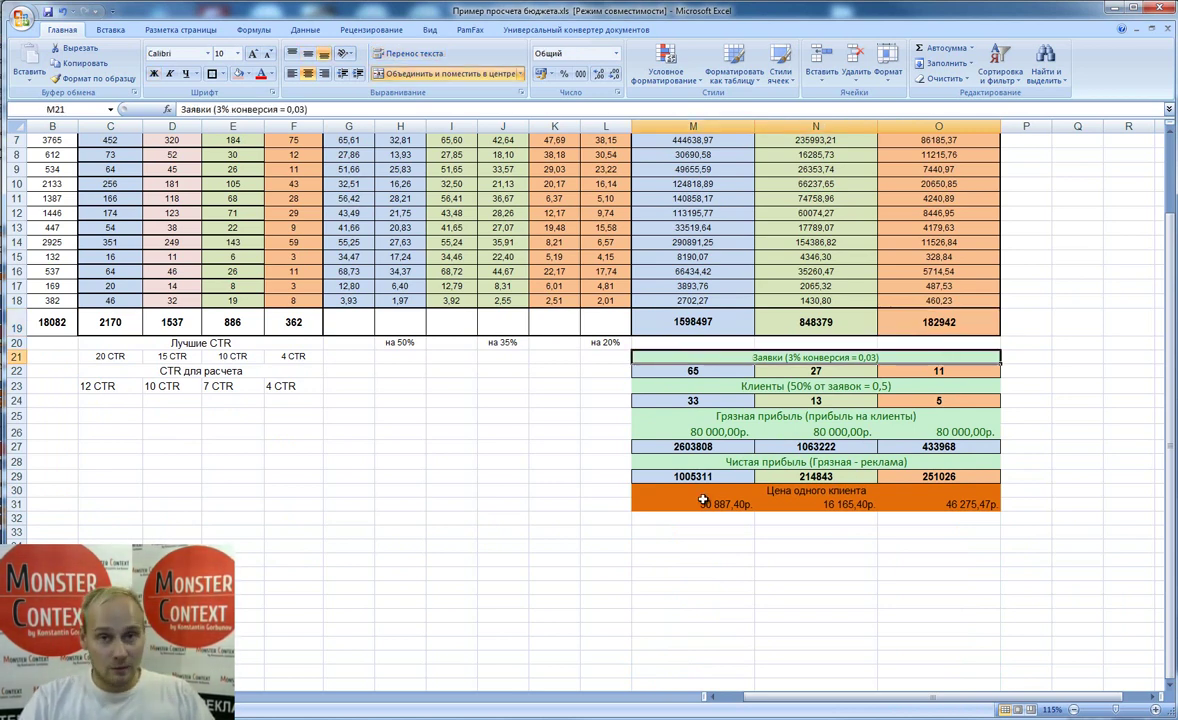
{"action": "scroll", "coordinate": [660, 381], "scroll_direction": "up", "scroll_amount": 1}
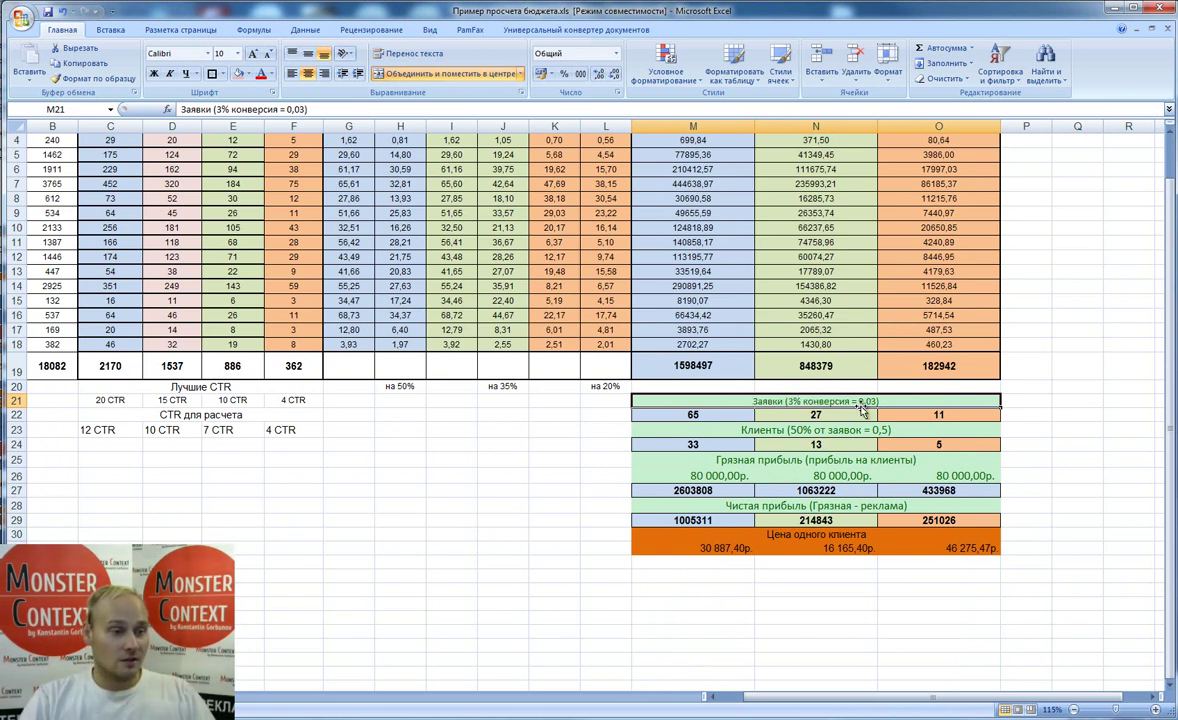
{"action": "left_click", "coordinate": [695, 413]}
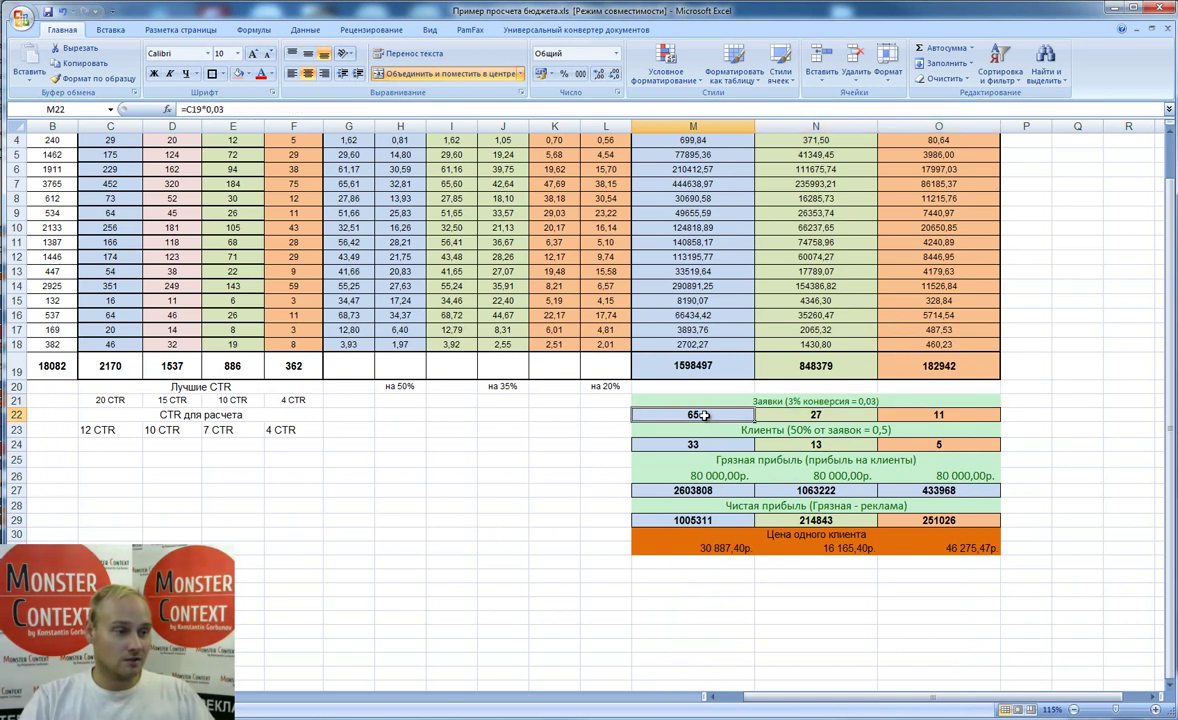
{"action": "left_click", "coordinate": [189, 109]}
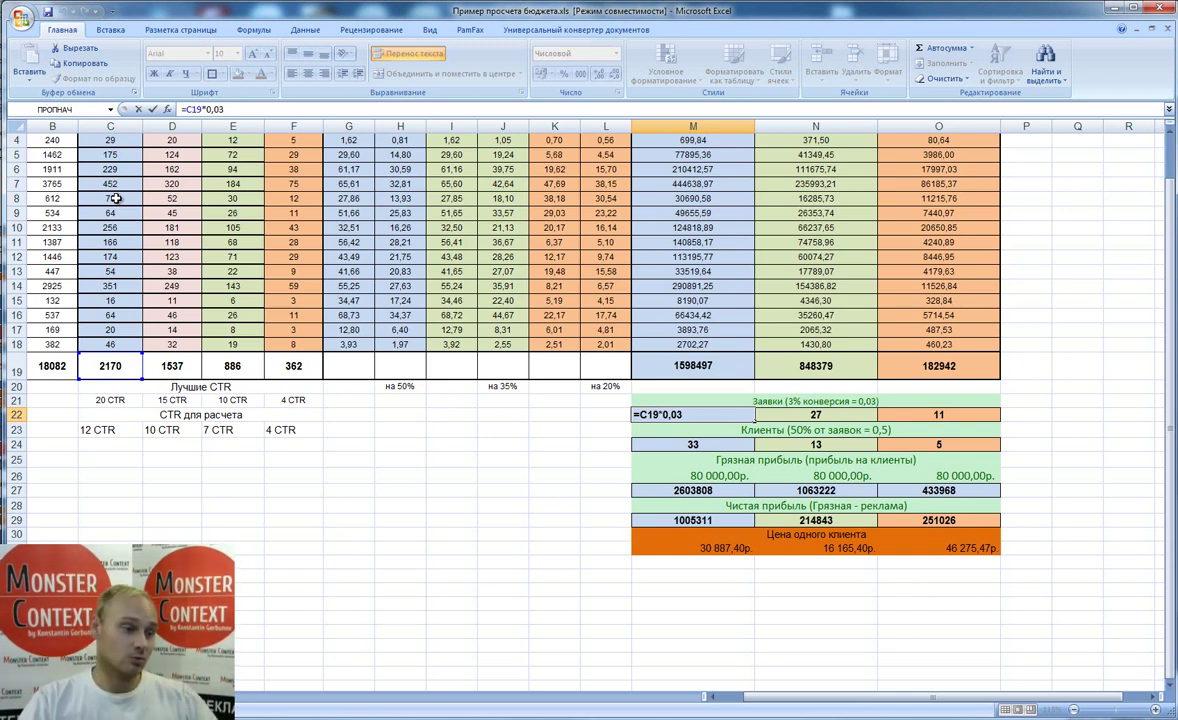
{"action": "left_click", "coordinate": [851, 410]}
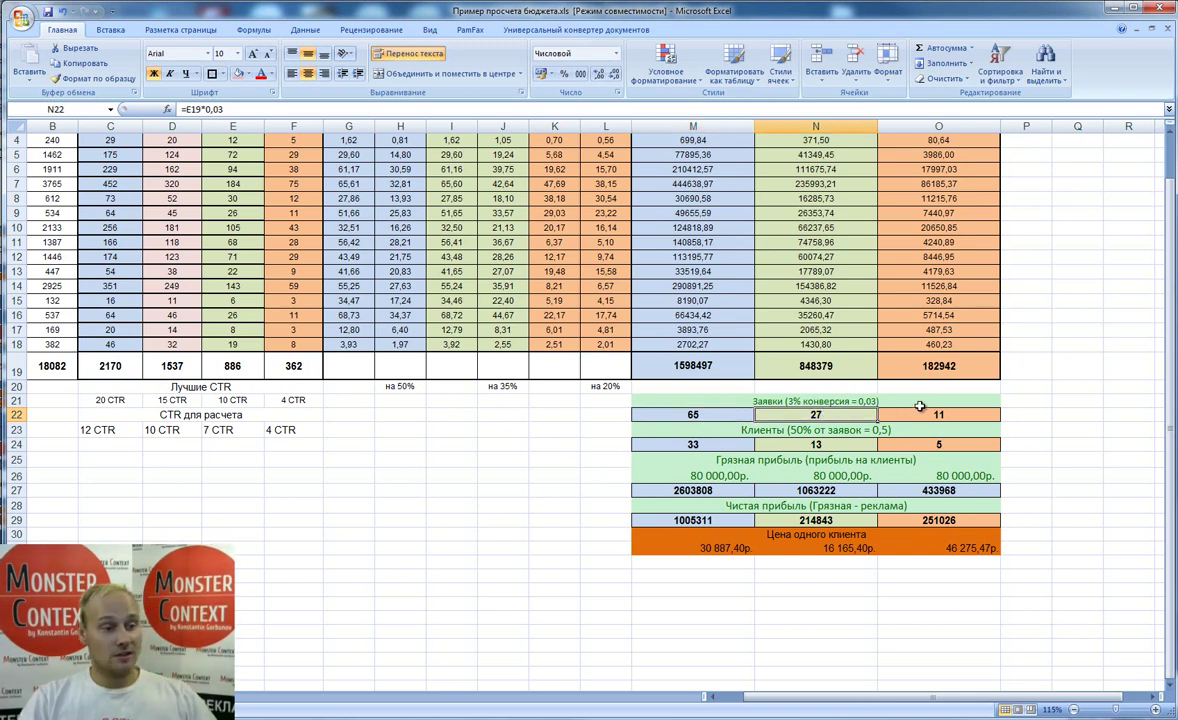
{"action": "key", "text": "Right"}
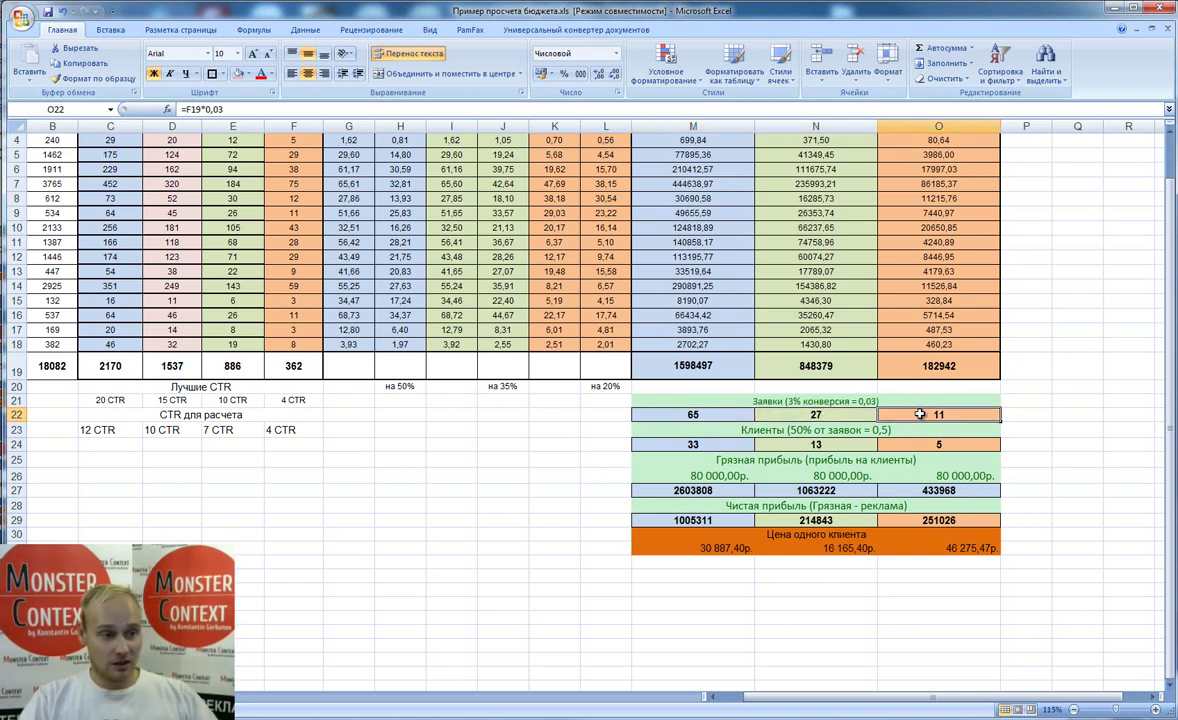
{"action": "left_click_drag", "start_coordinate": [708, 415], "coordinate": [924, 416]}
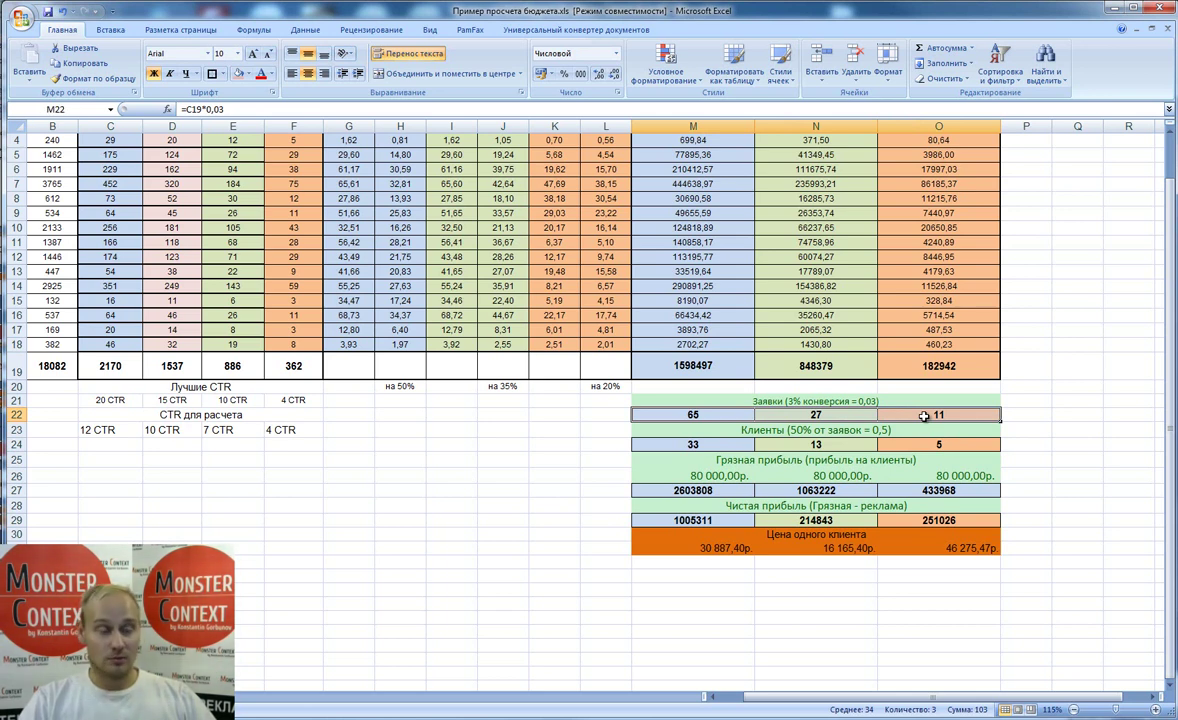
- Examine the Клиенты row M24:O24 and the M24 formula that takes 50% of the applications
{"action": "left_click", "coordinate": [711, 445]}
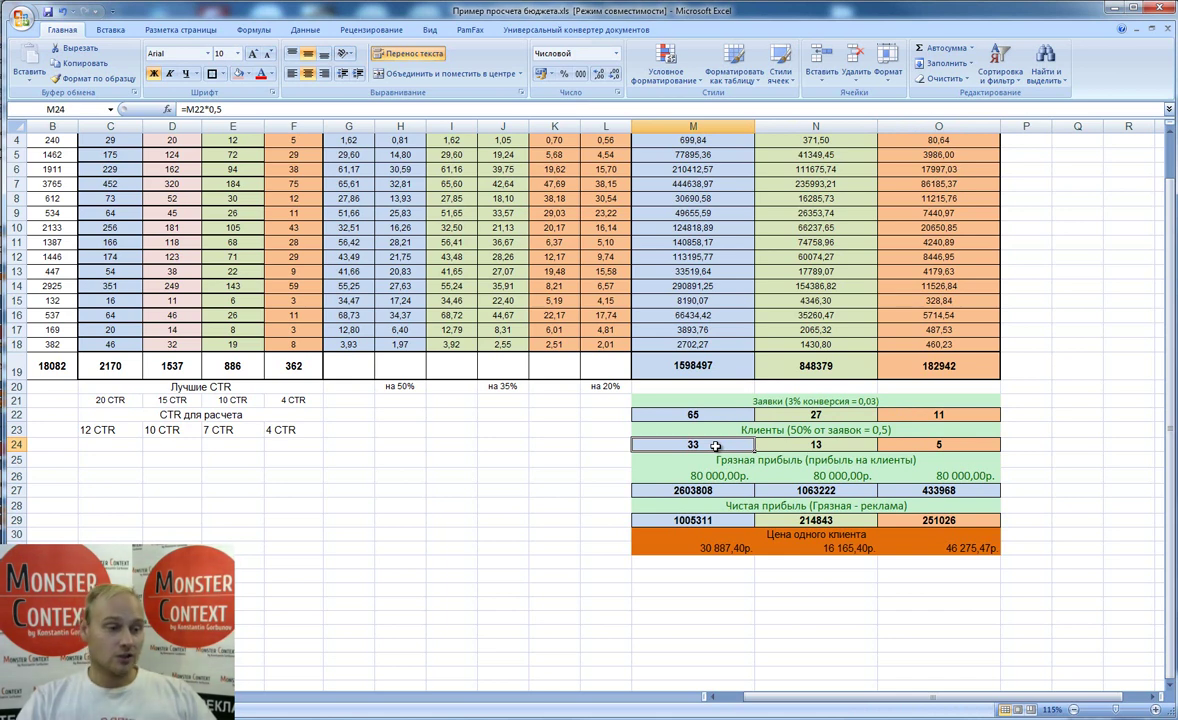
{"action": "left_click", "coordinate": [718, 433]}
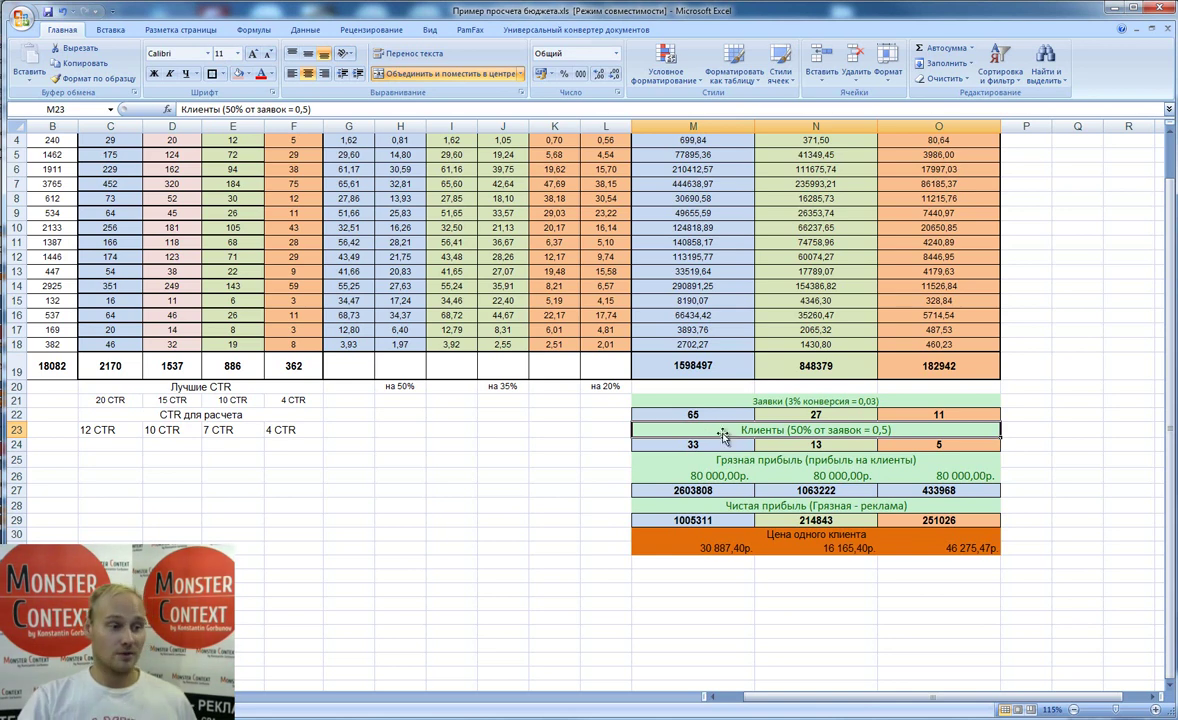
{"action": "left_click", "coordinate": [720, 444]}
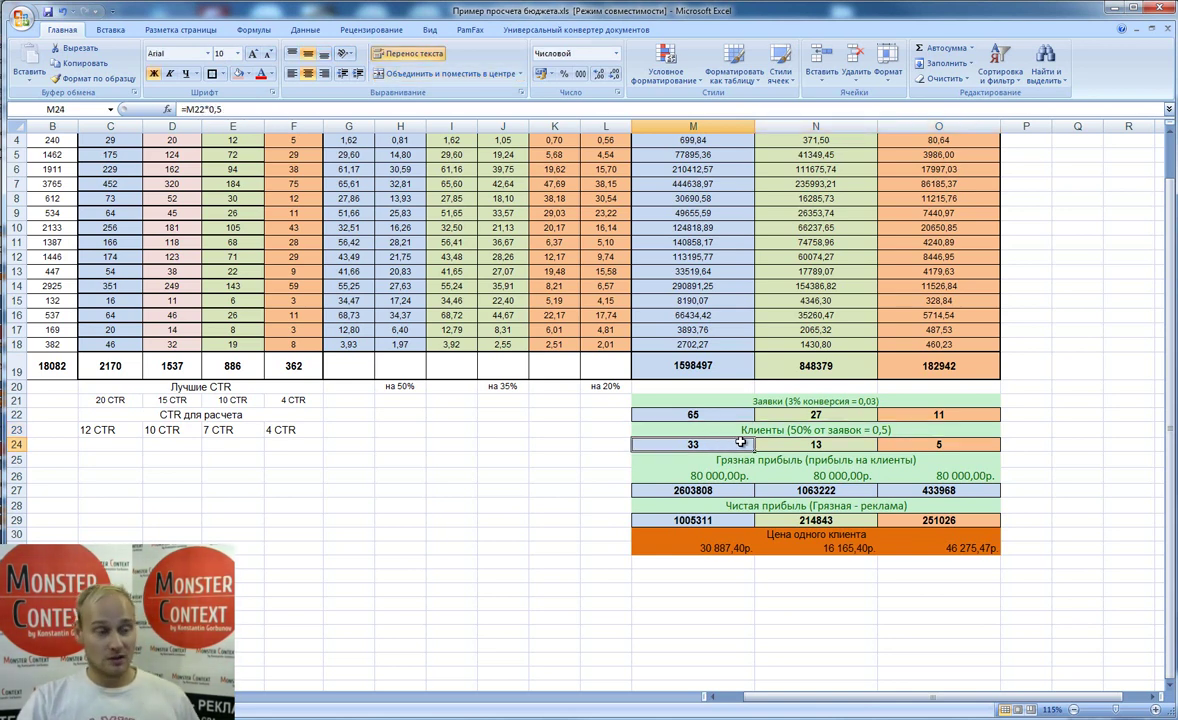
{"action": "left_click_drag", "start_coordinate": [715, 444], "coordinate": [919, 444]}
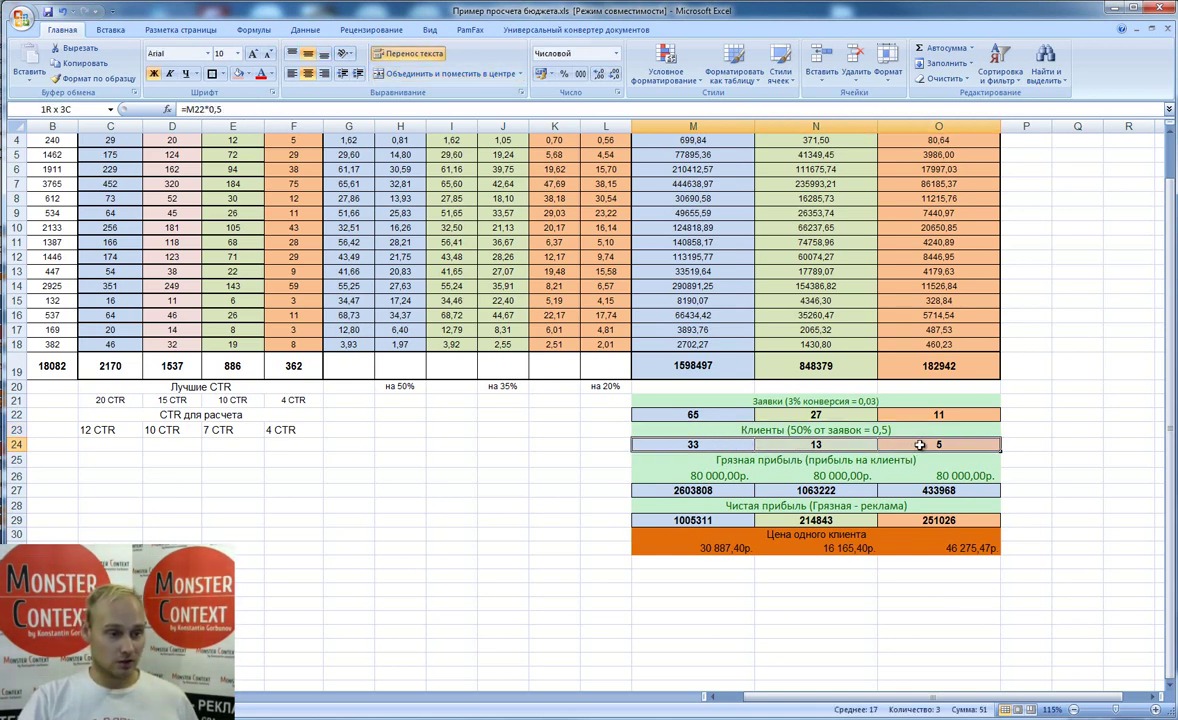
- Inspect the Грязная прибыль formula in M27 together with its profit-per-client and client-count inputs in M26 and M24
{"action": "left_click", "coordinate": [722, 461]}
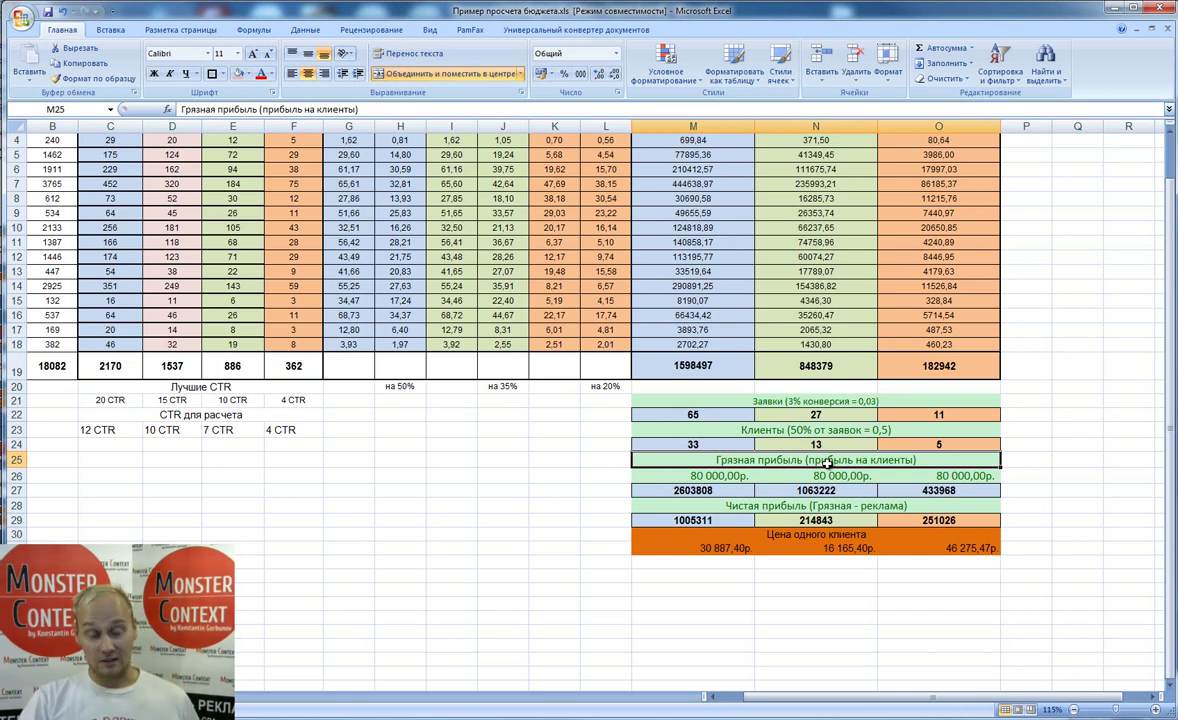
{"action": "left_click", "coordinate": [718, 477]}
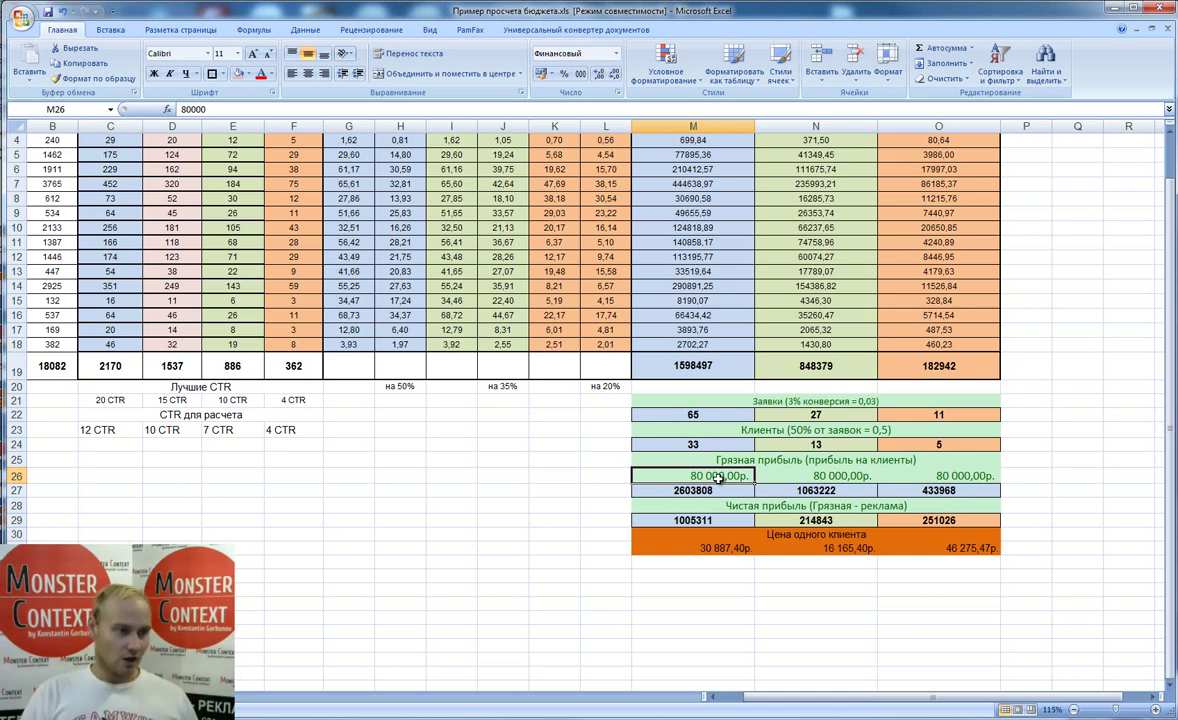
{"action": "left_click", "coordinate": [687, 443]}
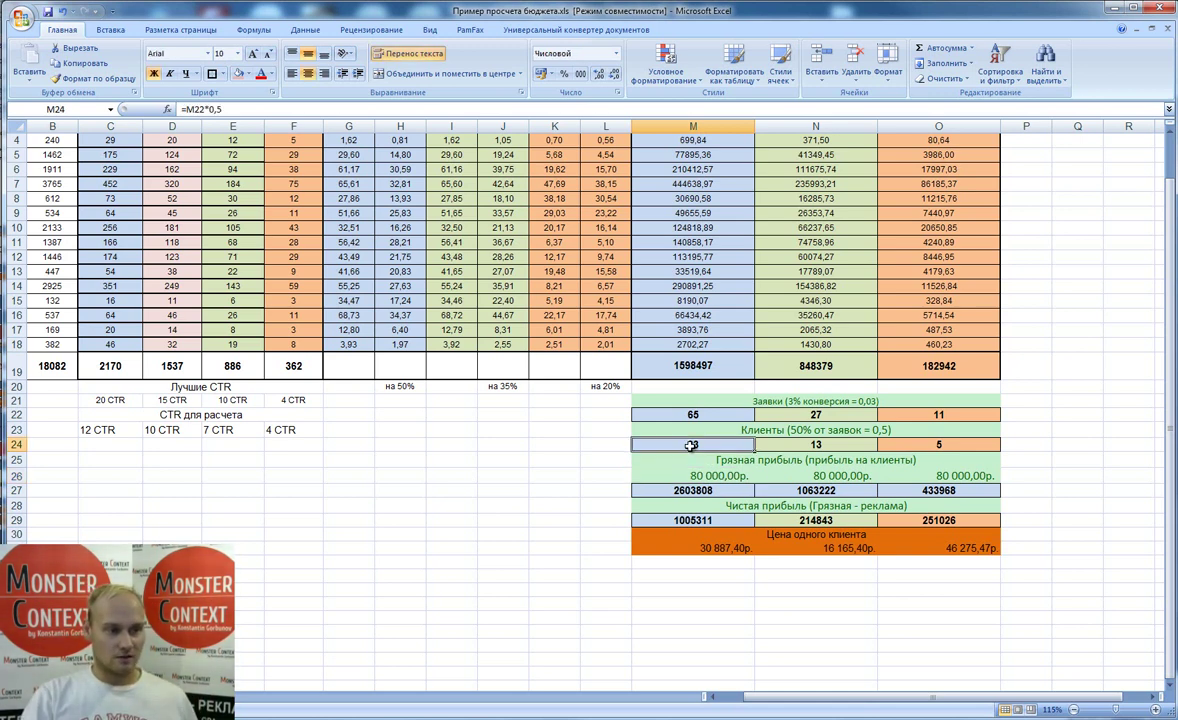
{"action": "left_click", "coordinate": [705, 490]}
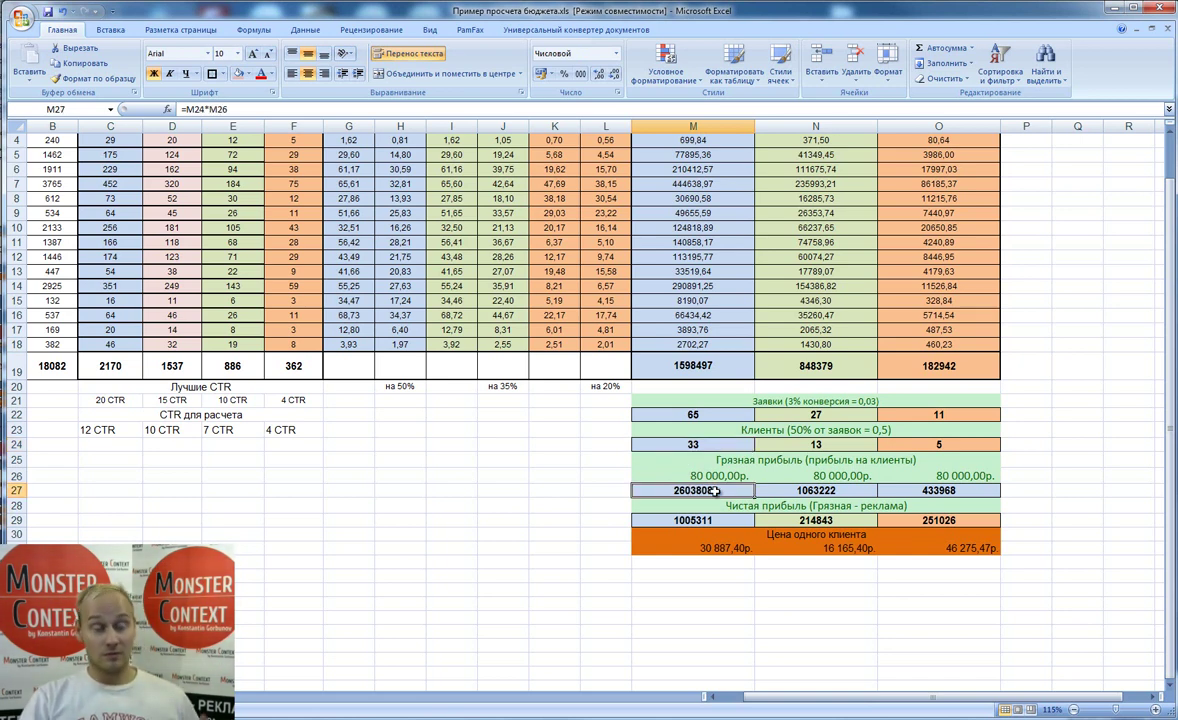
- Inspect the Чистая прибыль formulas in M29 and N29 against the advertising budget totals in M19 and N19
{"action": "left_click", "coordinate": [660, 362]}
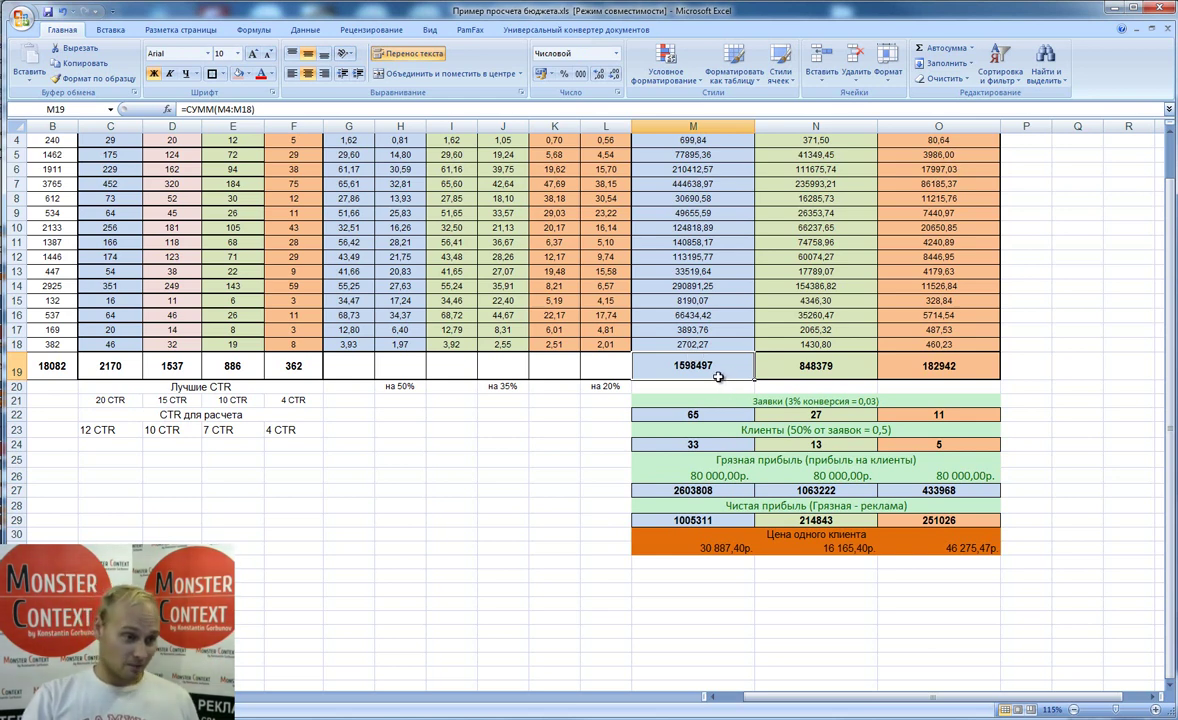
{"action": "left_click", "coordinate": [712, 507]}
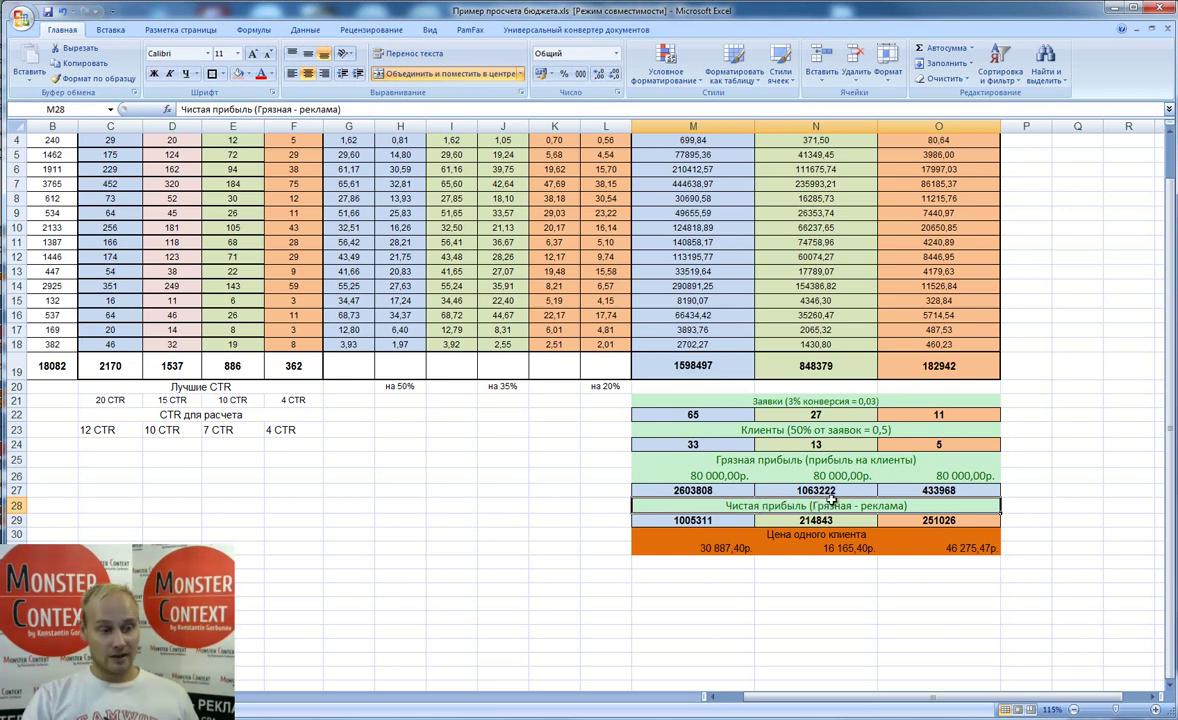
{"action": "left_click", "coordinate": [690, 520]}
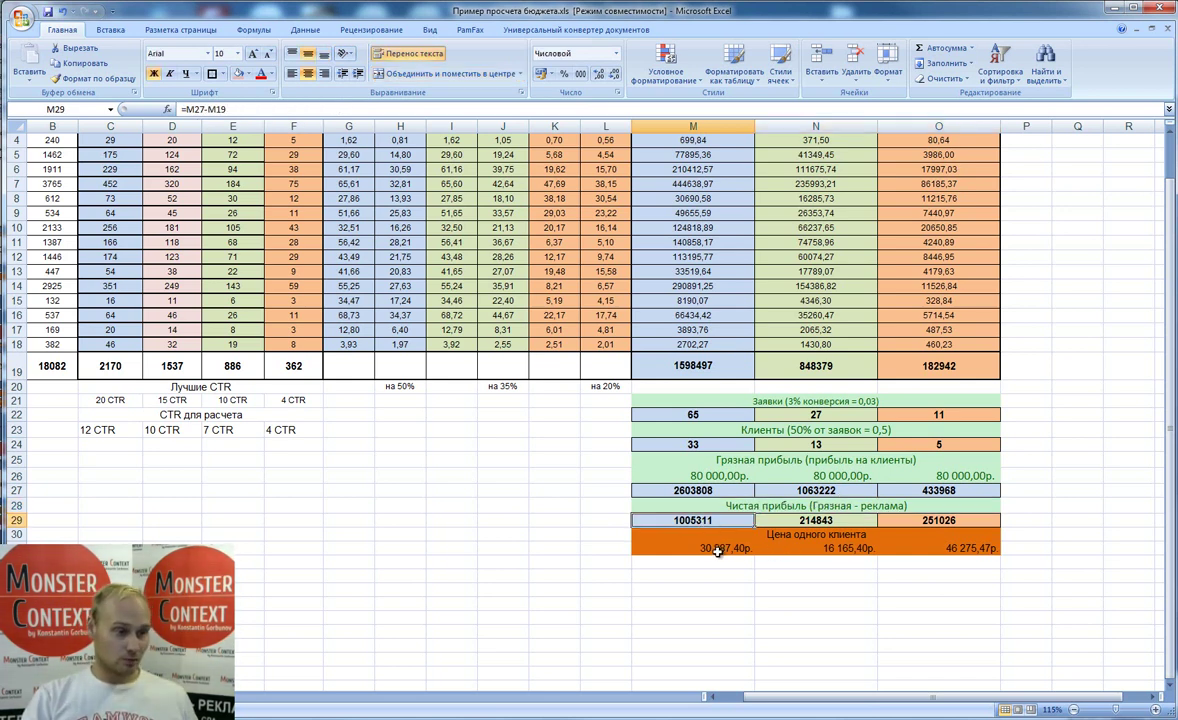
{"action": "left_click", "coordinate": [691, 372]}
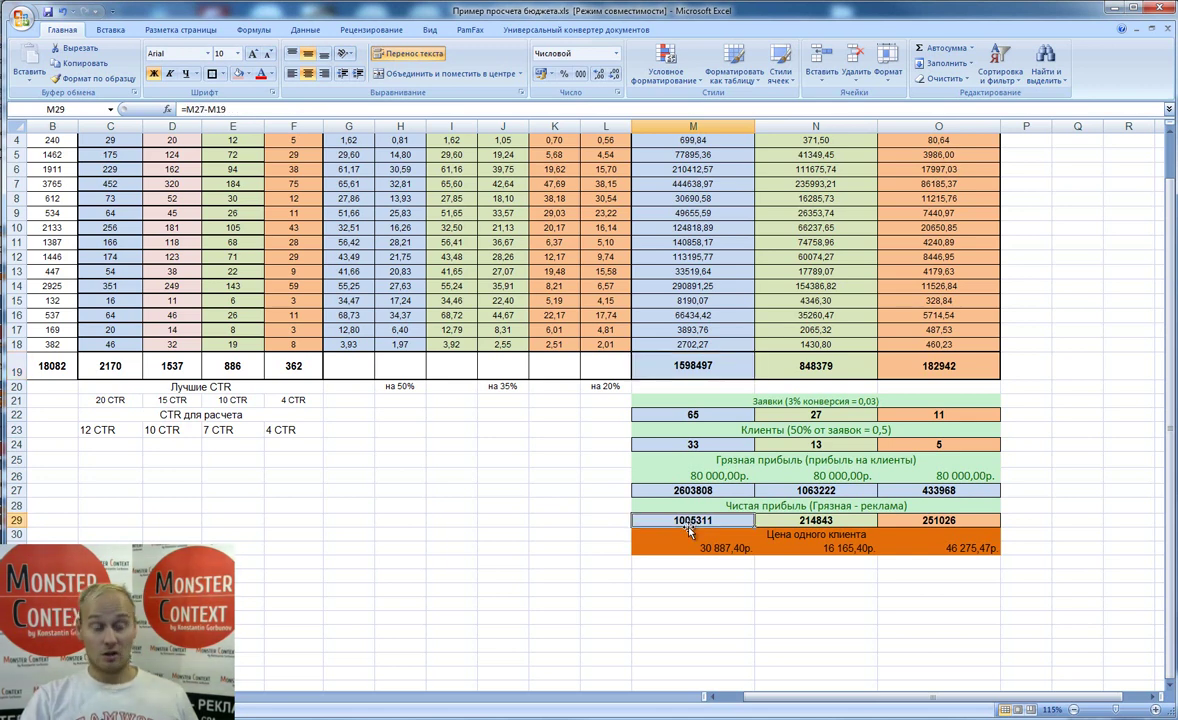
{"action": "left_click", "coordinate": [799, 520]}
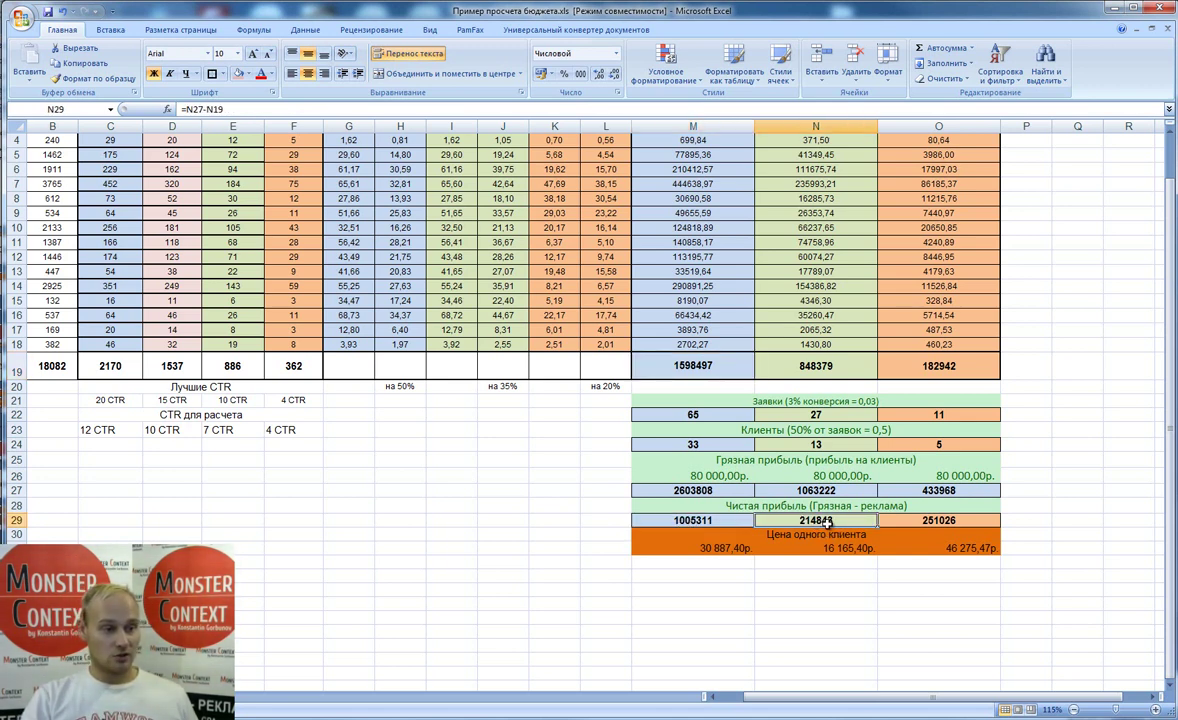
{"action": "left_click", "coordinate": [817, 366]}
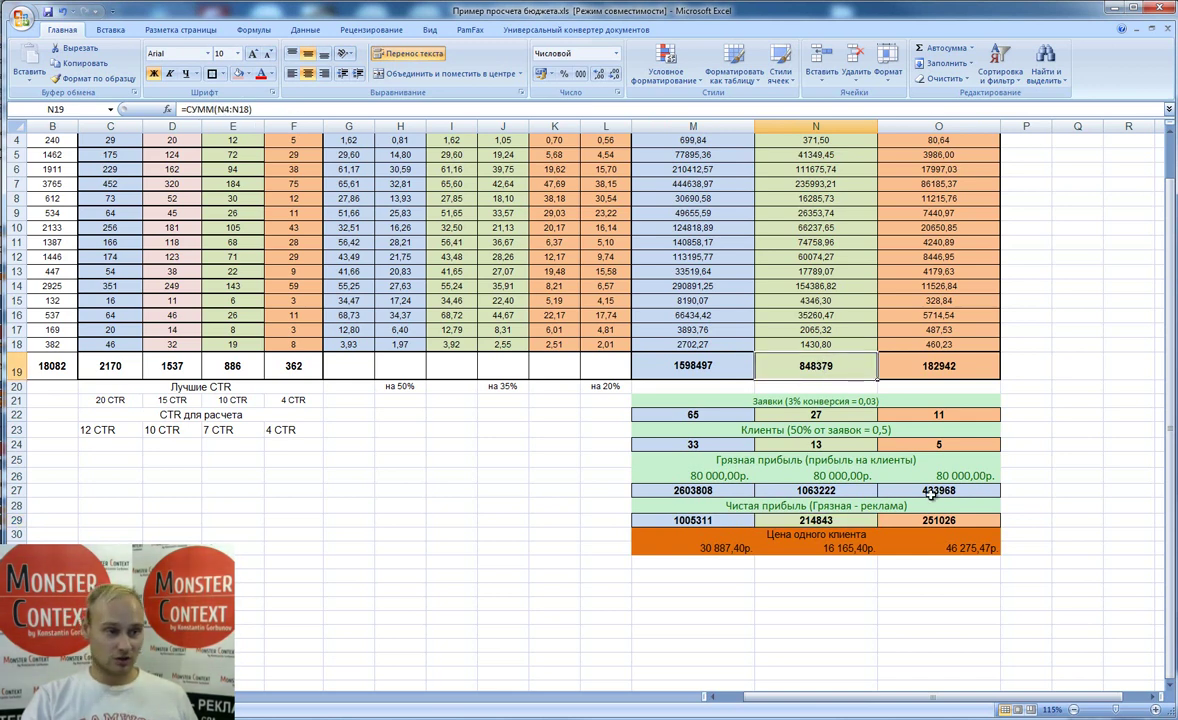
- Inspect the Чистая прибыль formula in O29 with its O19 budget total, and the Цена одного клиента formula in N31
{"action": "left_click", "coordinate": [888, 376]}
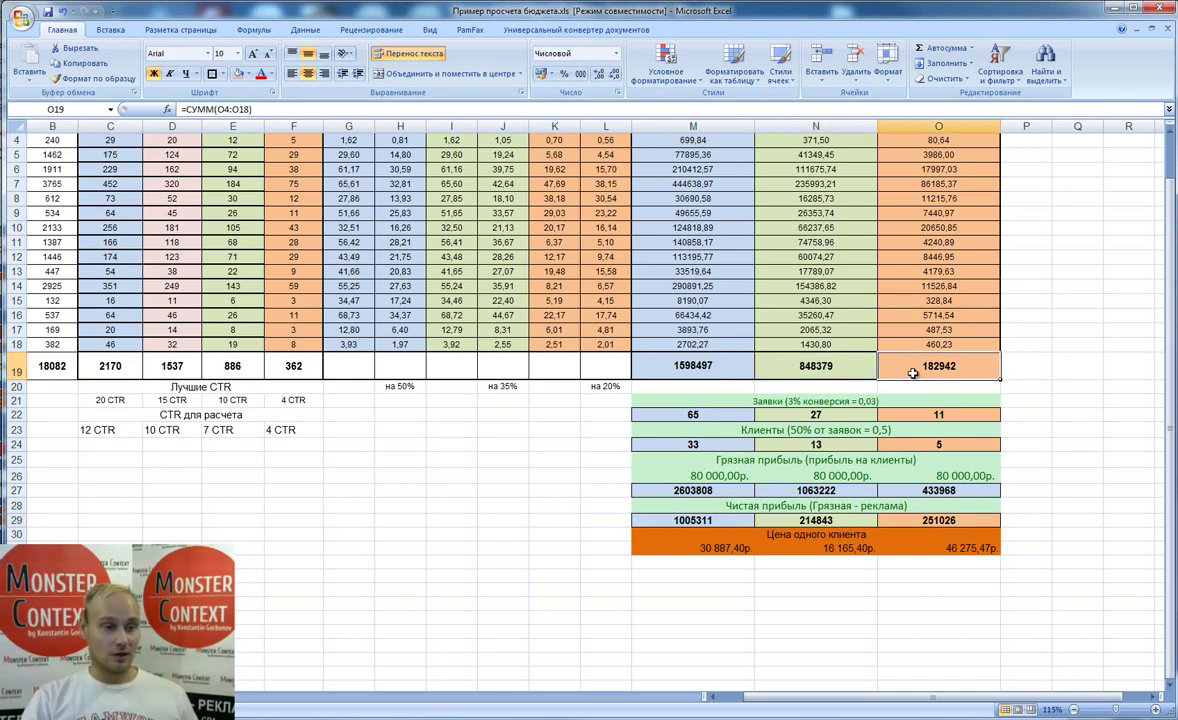
{"action": "left_click", "coordinate": [928, 524]}
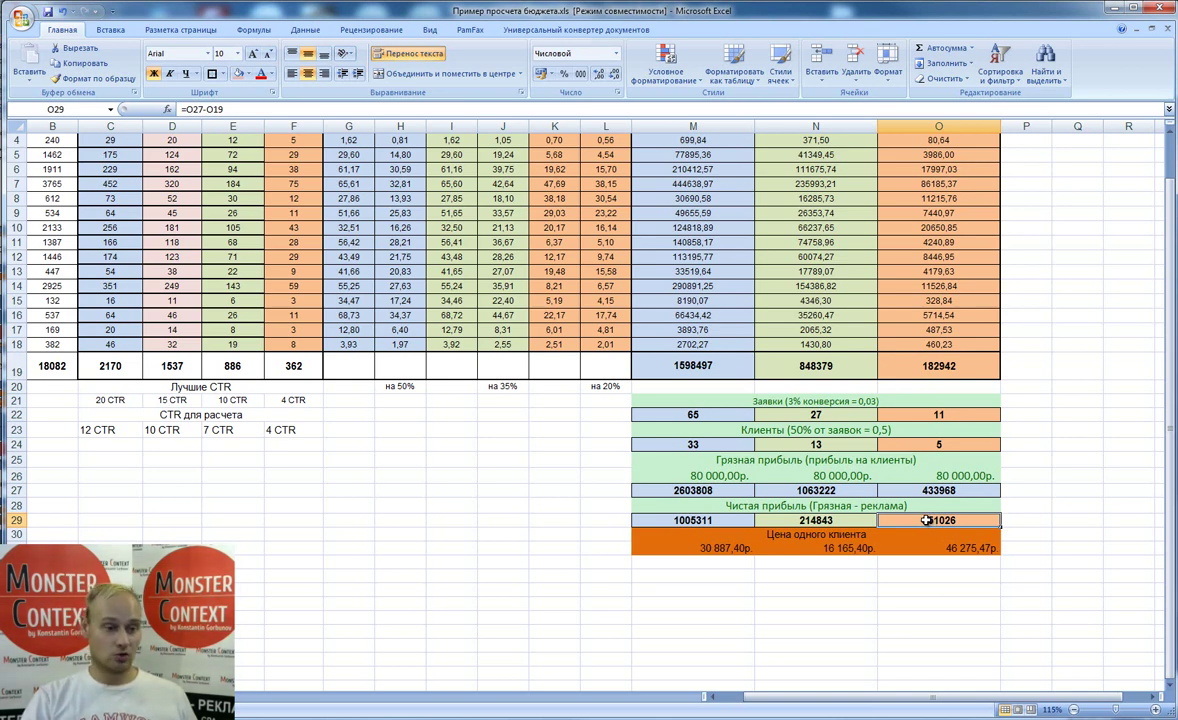
{"action": "left_click", "coordinate": [806, 548]}
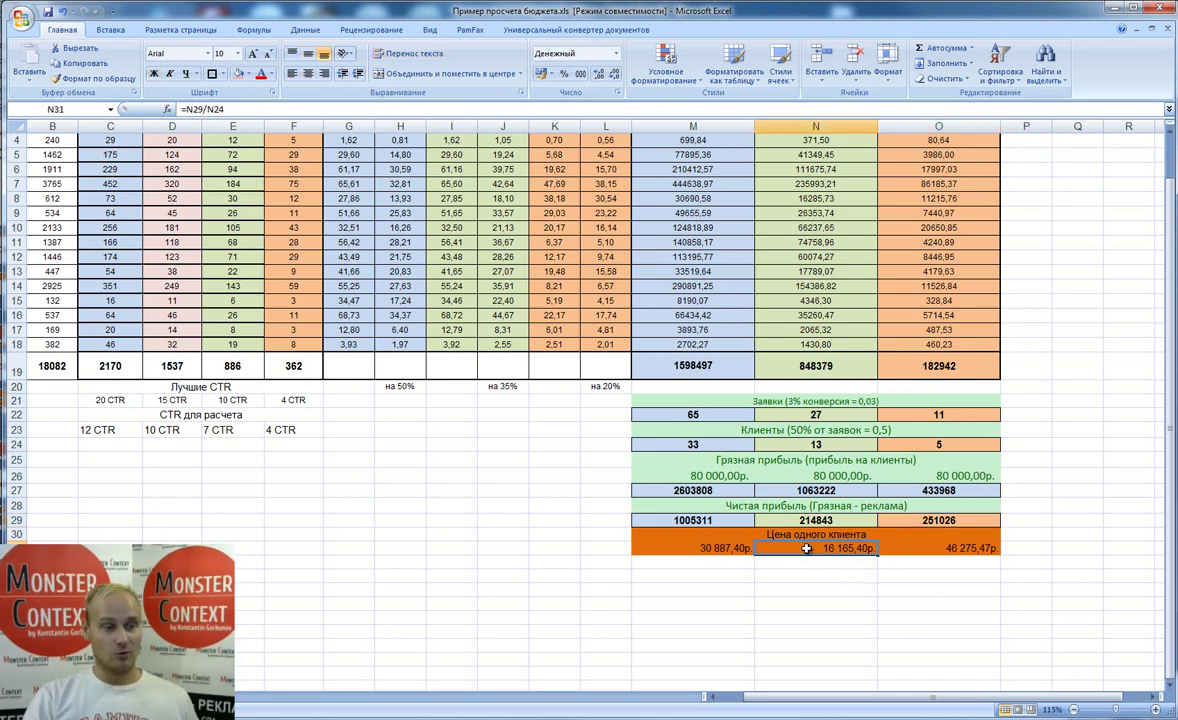
{"action": "left_click", "coordinate": [708, 561]}
{"action": "left_click", "coordinate": [711, 549]}
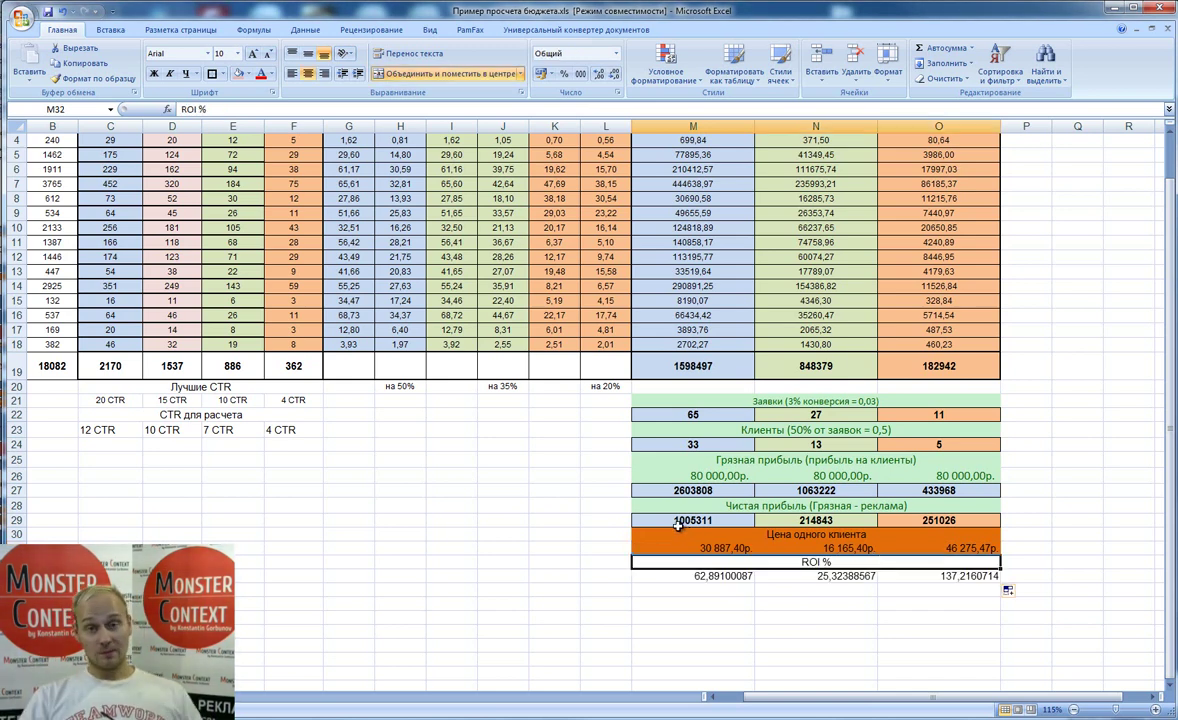
- Inspect the ROI % formula in M33 and the gross profit and advertising budget cells it references
{"action": "double_click", "coordinate": [718, 578]}
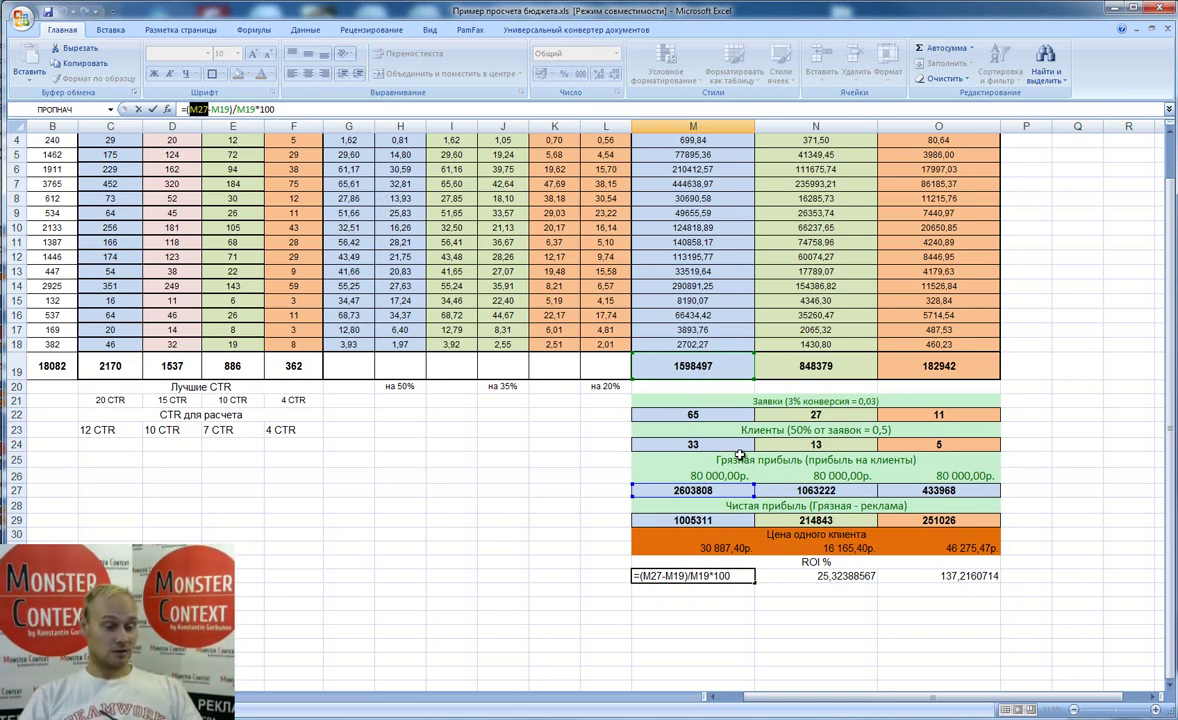
{"action": "key", "text": "Return"}
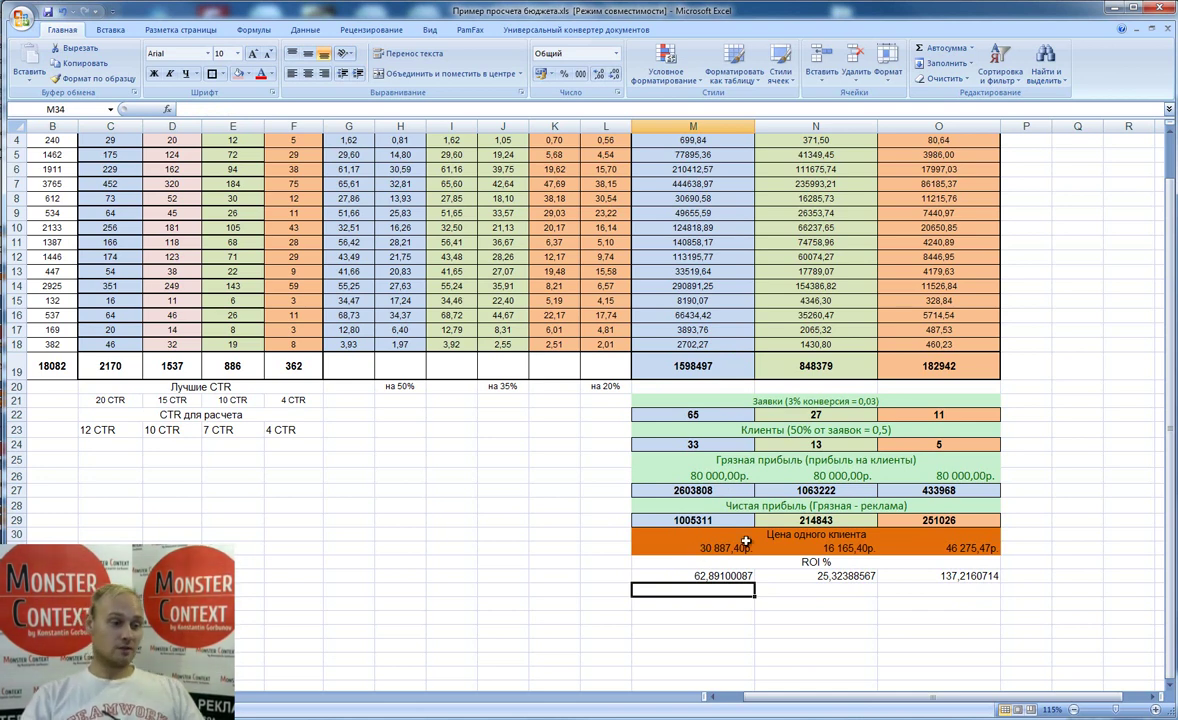
- Format the ROI % cells M33:O33 with the Процентный number format
{"action": "left_click", "coordinate": [725, 575]}
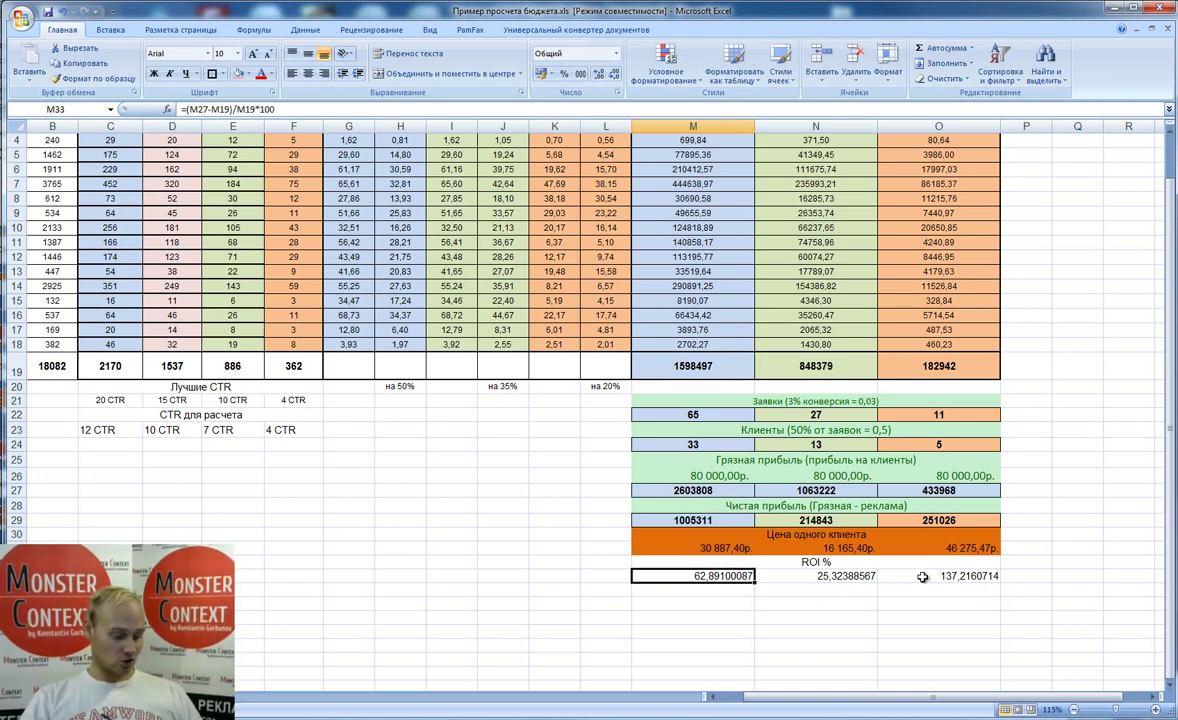
{"action": "key", "text": "shift+Right"}
{"action": "key", "text": "shift+Right"}
{"action": "right_click", "coordinate": [725, 575]}
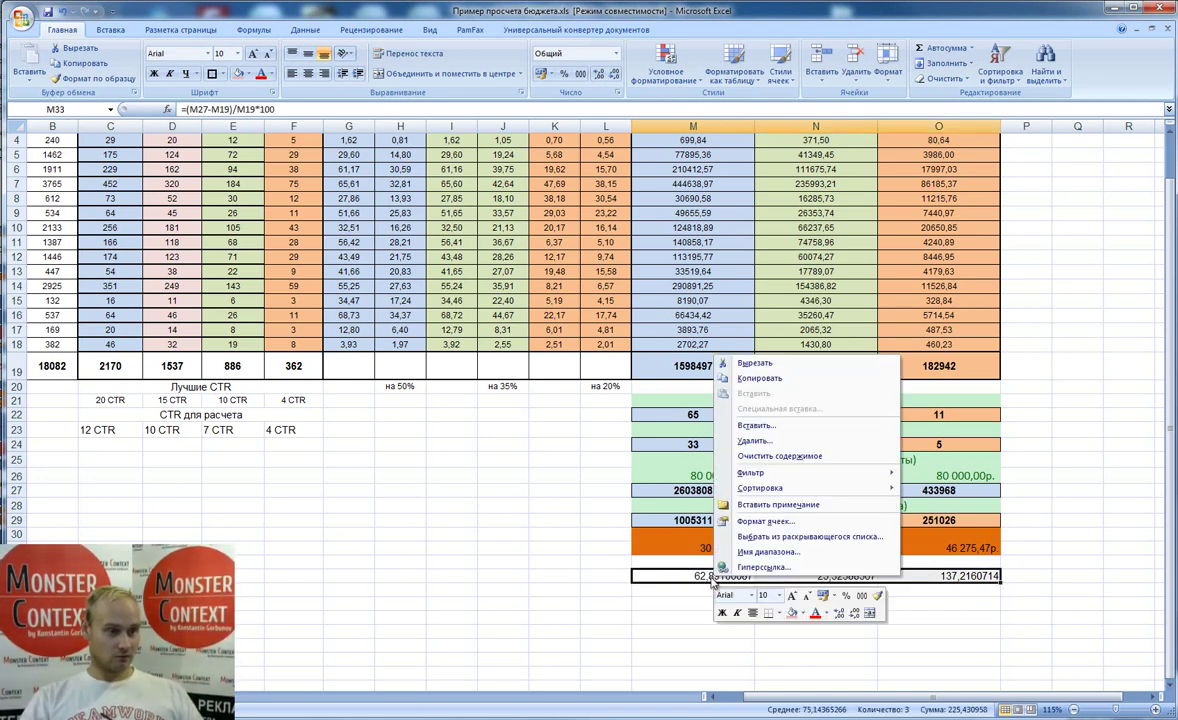
{"action": "left_click", "coordinate": [692, 527]}
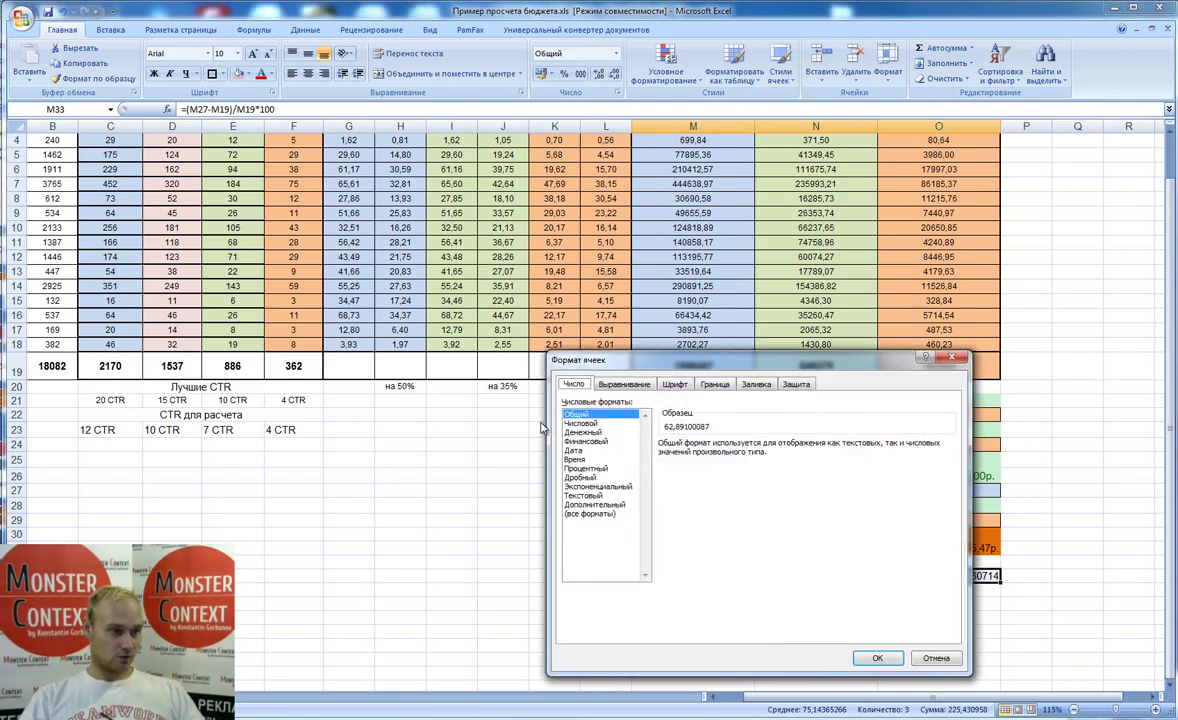
{"action": "left_click", "coordinate": [588, 468]}
{"action": "left_click", "coordinate": [877, 658]}
- Change the ROI formula in M33 to =(M27-M19)/M19 and fill it across to O33
{"action": "left_click", "coordinate": [712, 577]}
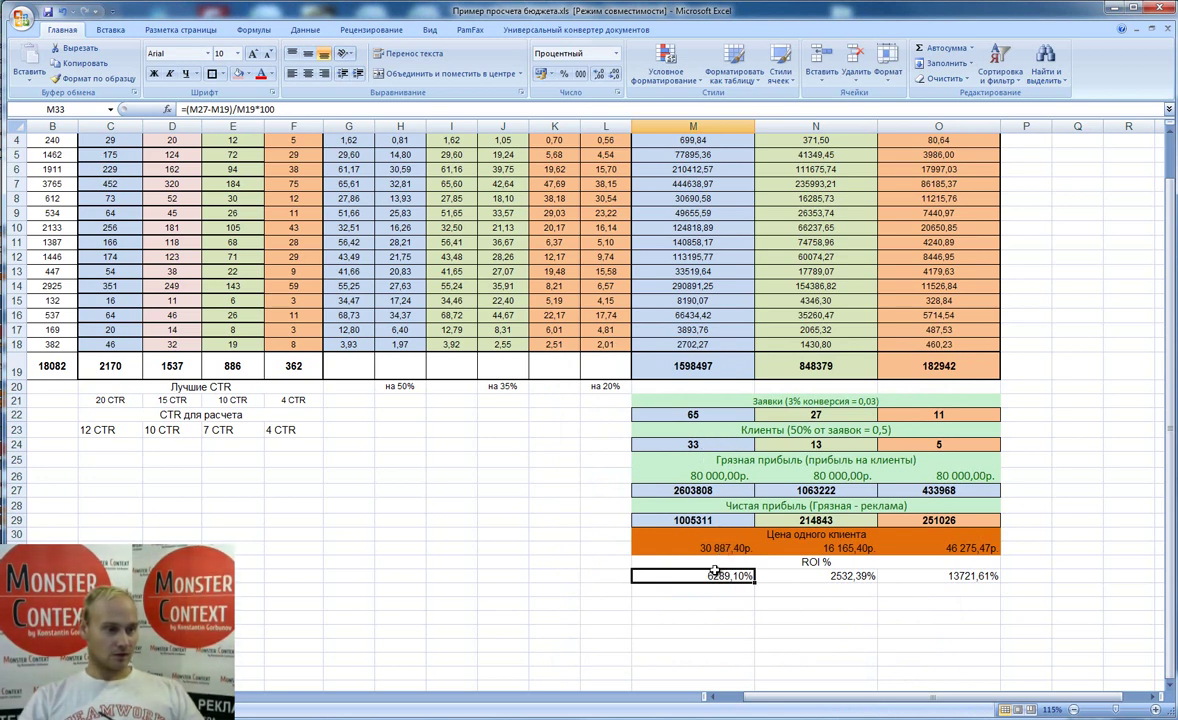
{"action": "left_click", "coordinate": [285, 109]}
{"action": "key", "text": "BackSpace"}
{"action": "key", "text": "BackSpace"}
{"action": "key", "text": "BackSpace"}
{"action": "key", "text": "BackSpace"}
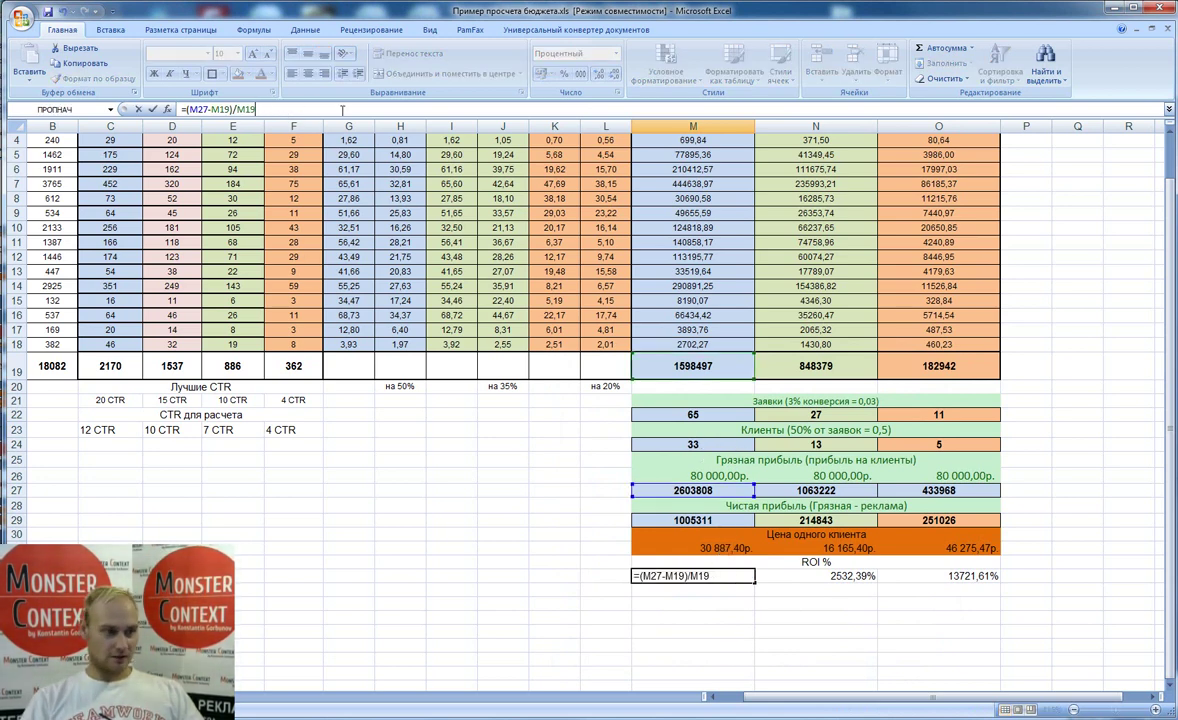
{"action": "key", "text": "Return"}
{"action": "key", "text": "Up"}
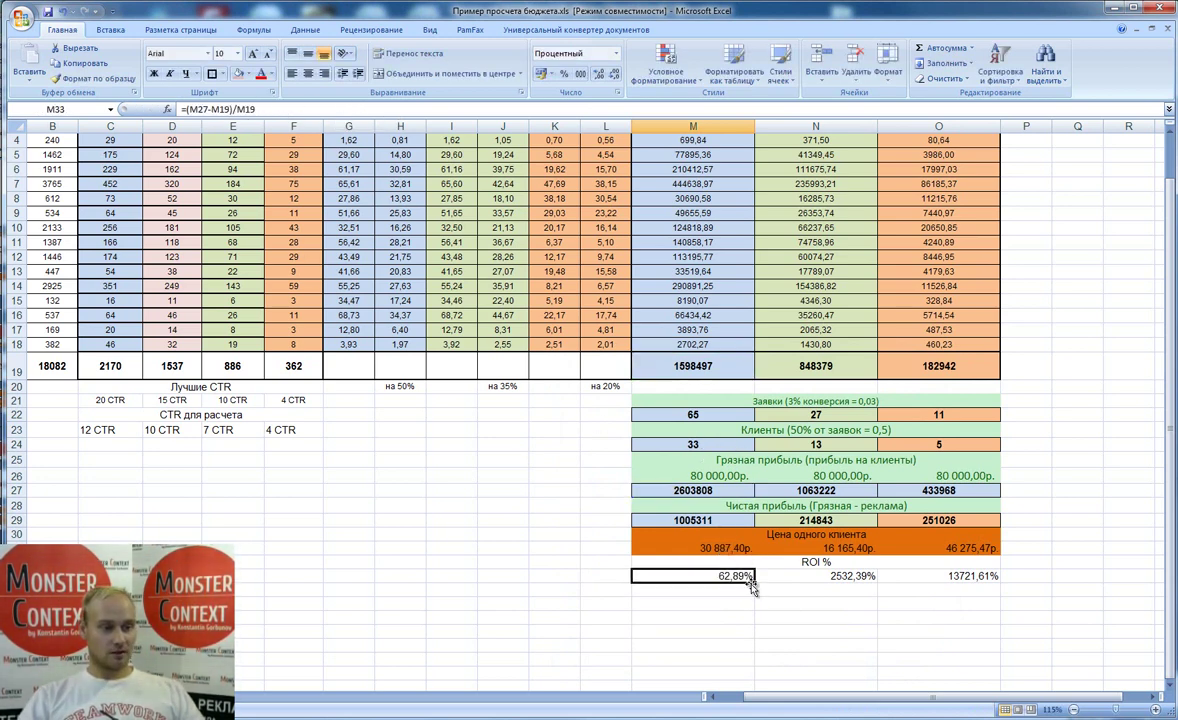
{"action": "left_click_drag", "start_coordinate": [752, 583], "coordinate": [995, 579]}
{"action": "key", "text": "Down"}
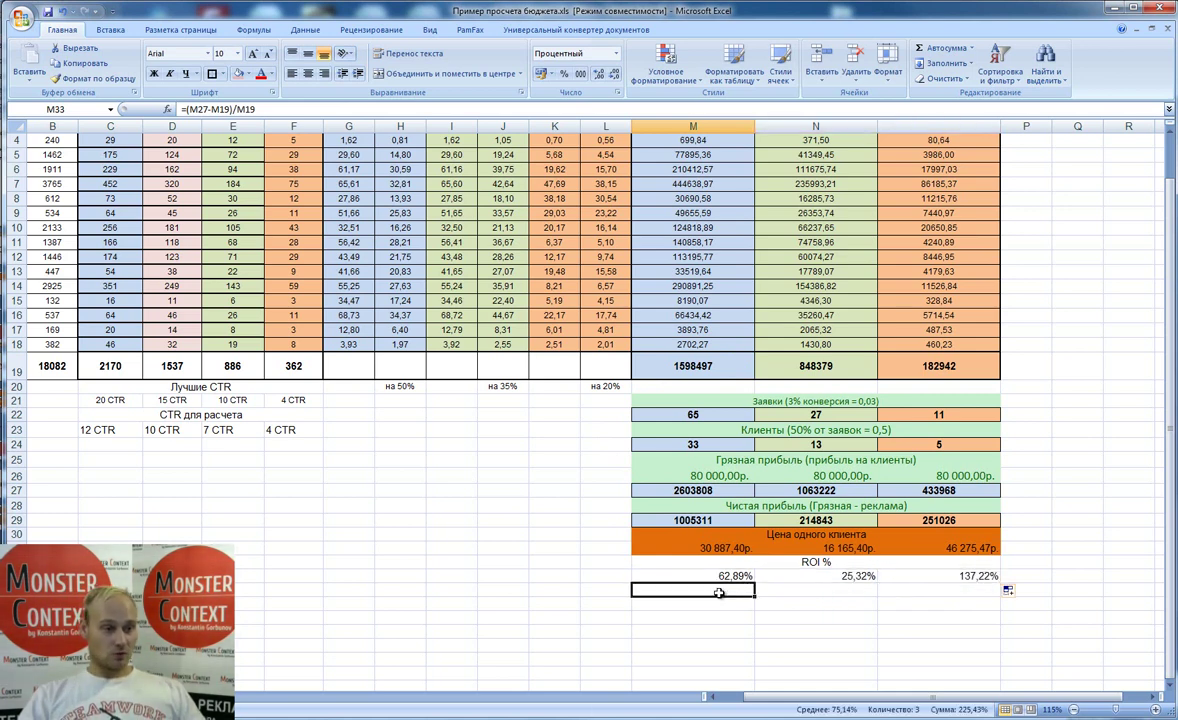
- Compare the ROI % cells M33, N33 and O33 across the three placements
{"action": "left_click", "coordinate": [704, 576]}
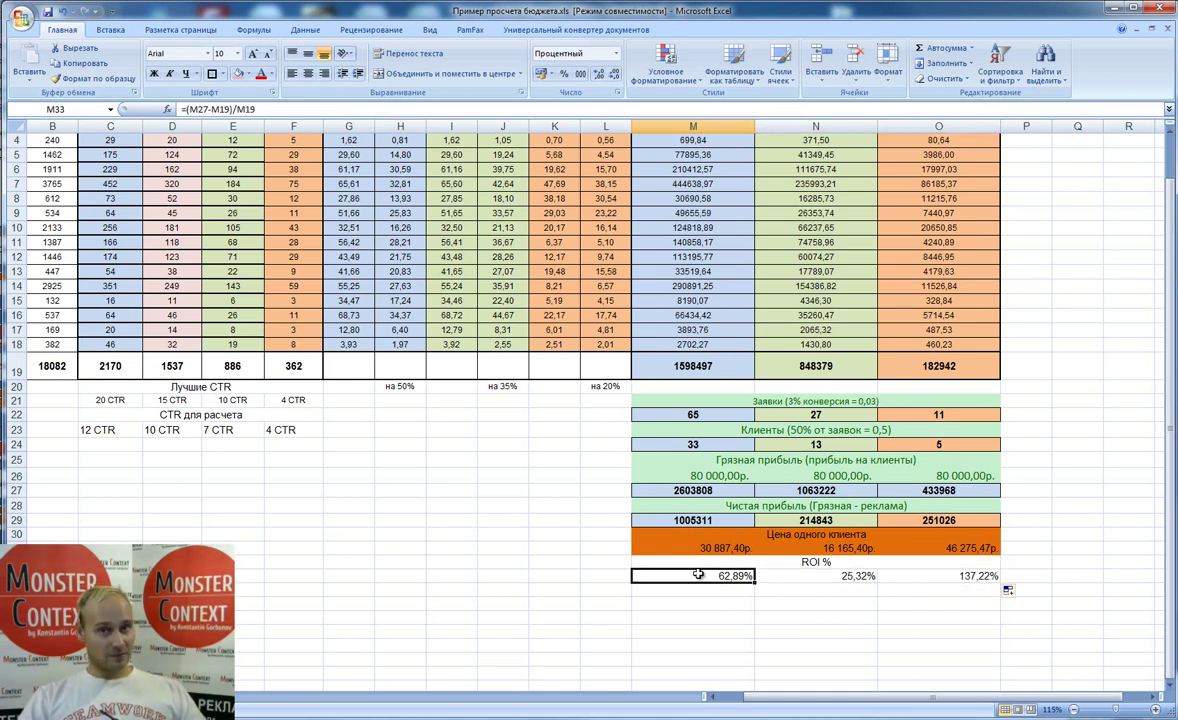
{"action": "key", "text": "Right"}
{"action": "key", "text": "Right"}
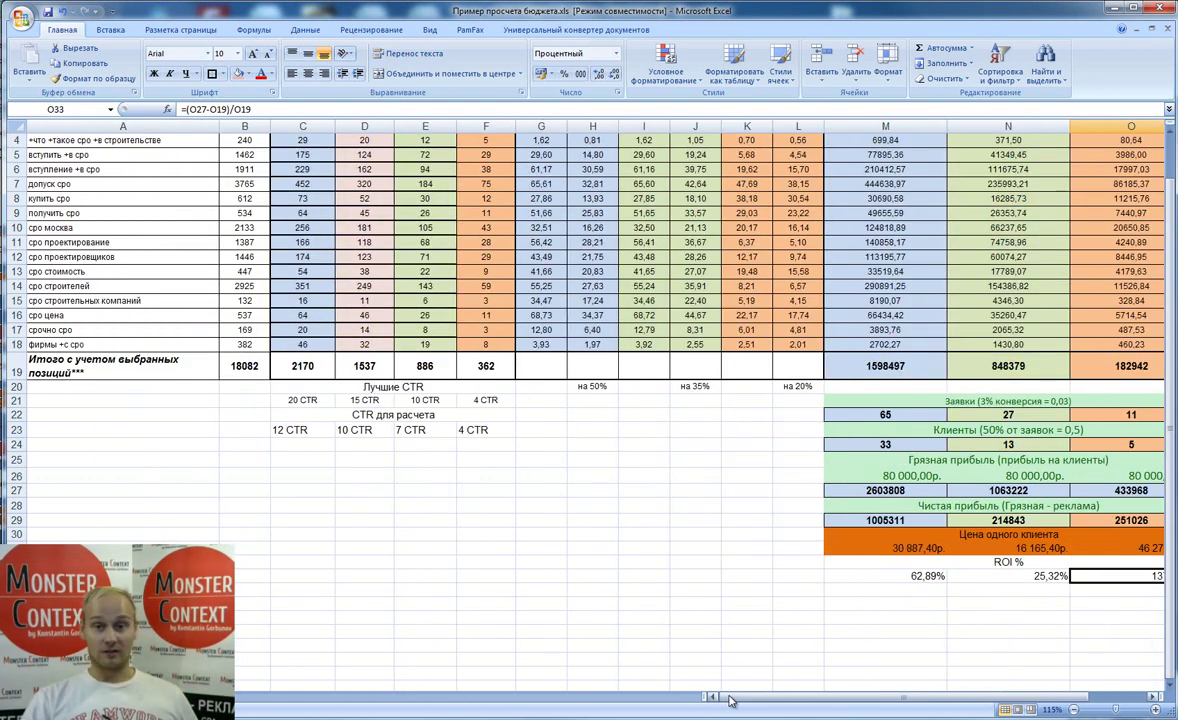
- Review the click totals in C19 and D19 and the Заявки formula in N22
{"action": "left_click_drag", "start_coordinate": [718, 696], "coordinate": [708, 696]}
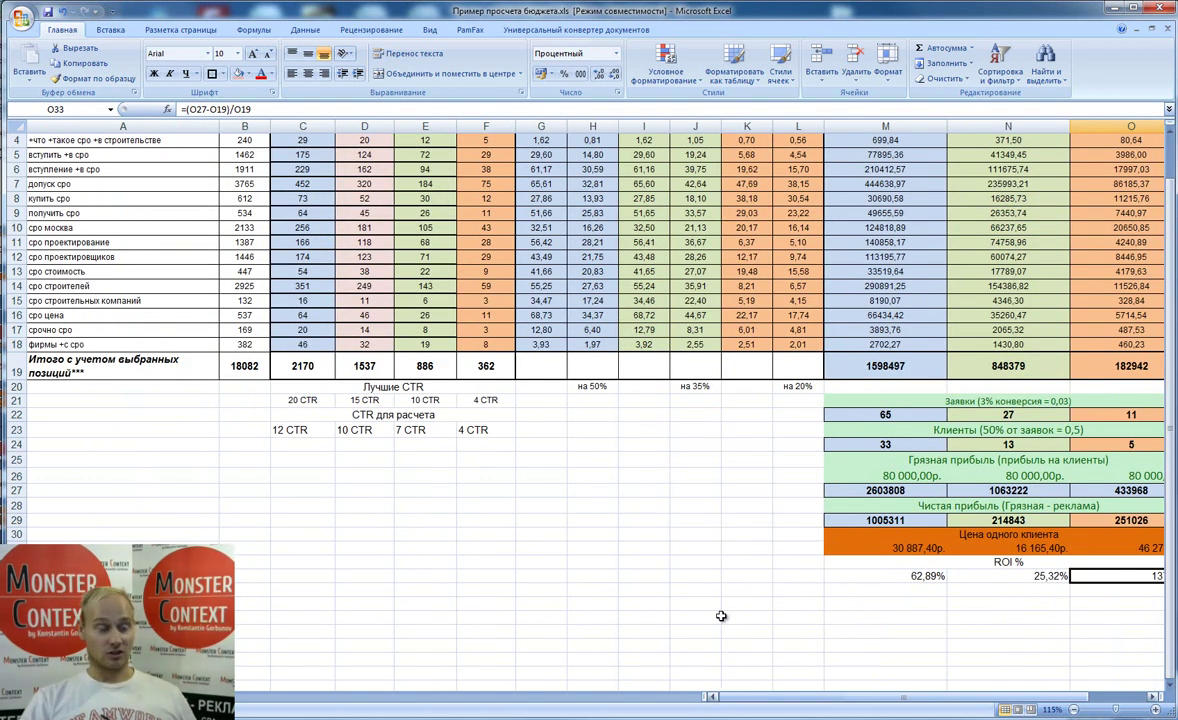
{"action": "left_click", "coordinate": [279, 360]}
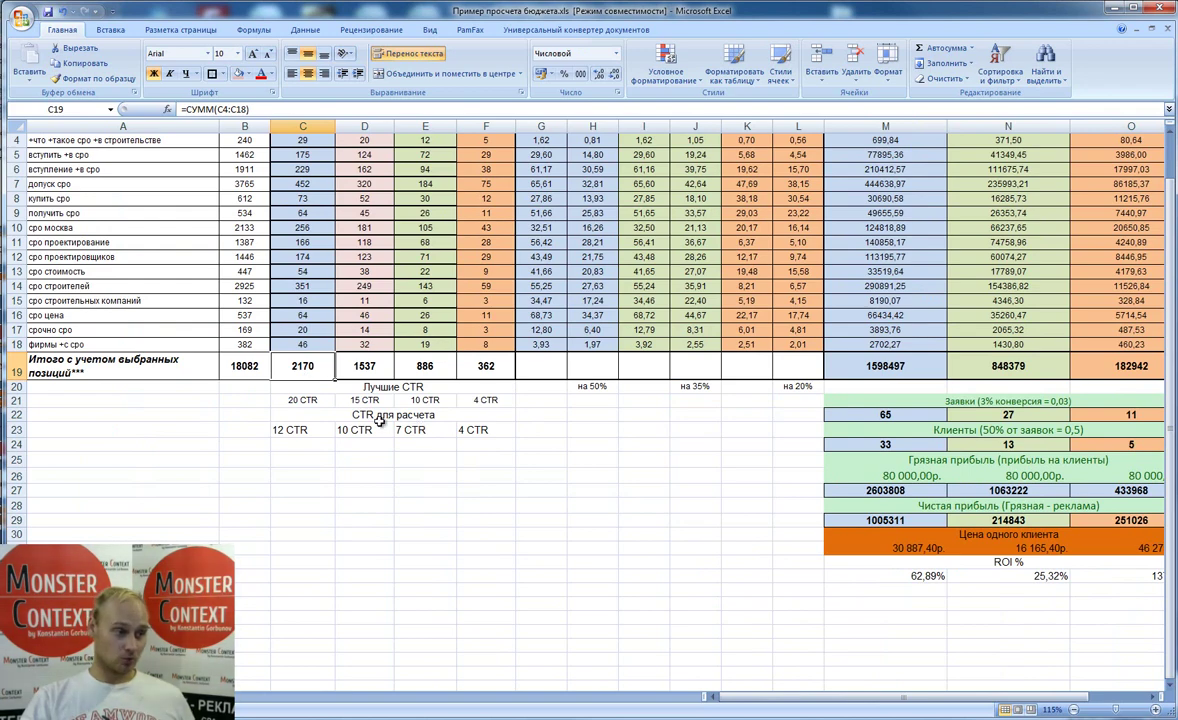
{"action": "left_click", "coordinate": [350, 362]}
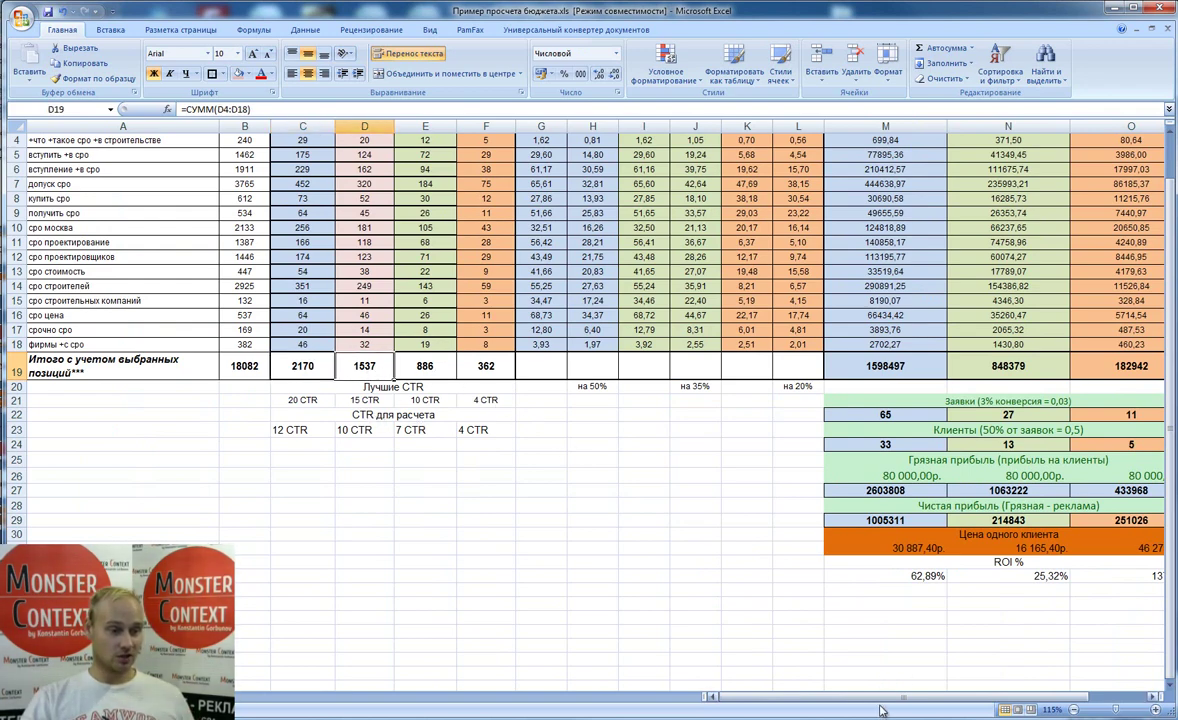
{"action": "left_click_drag", "start_coordinate": [888, 698], "coordinate": [900, 698]}
{"action": "left_click", "coordinate": [818, 414]}
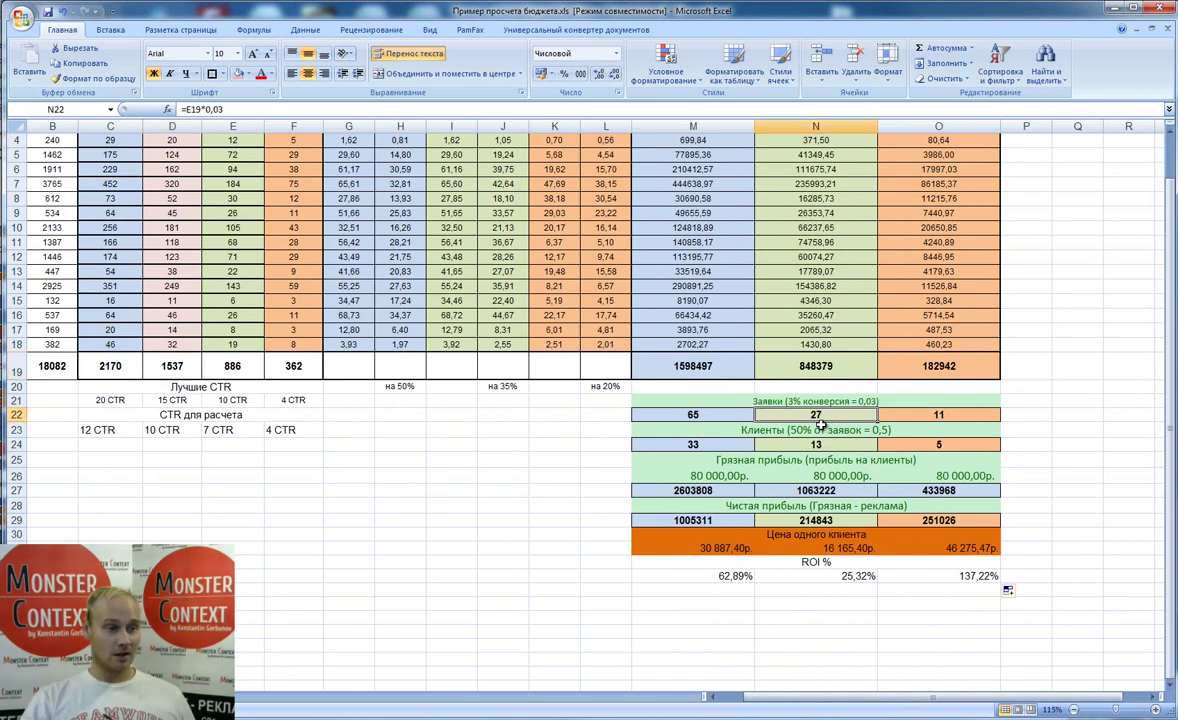